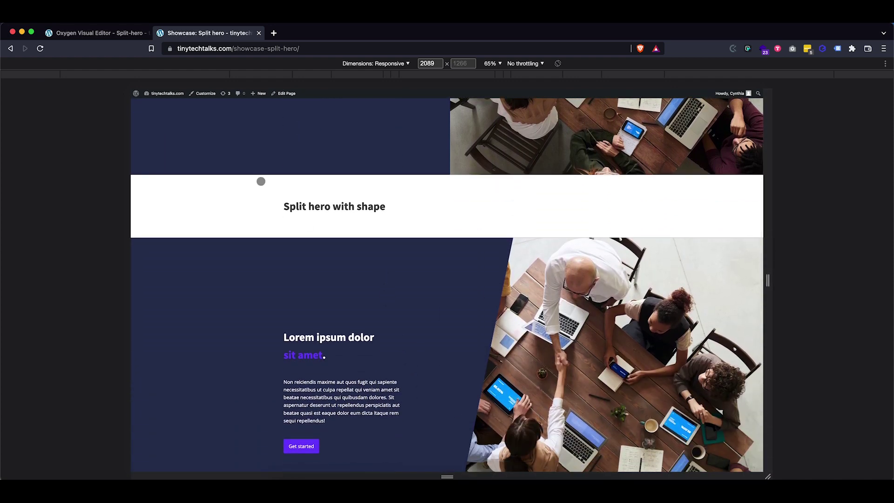
- Switch to the Oxygen editor, add a section to the empty page and give it the class split-hero
key(ctrl+shift+Tab)
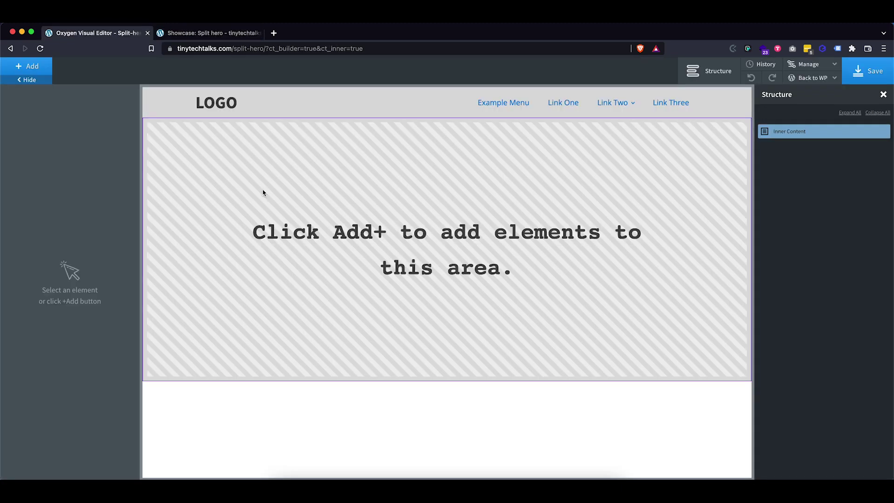
click(31, 66)
click(36, 159)
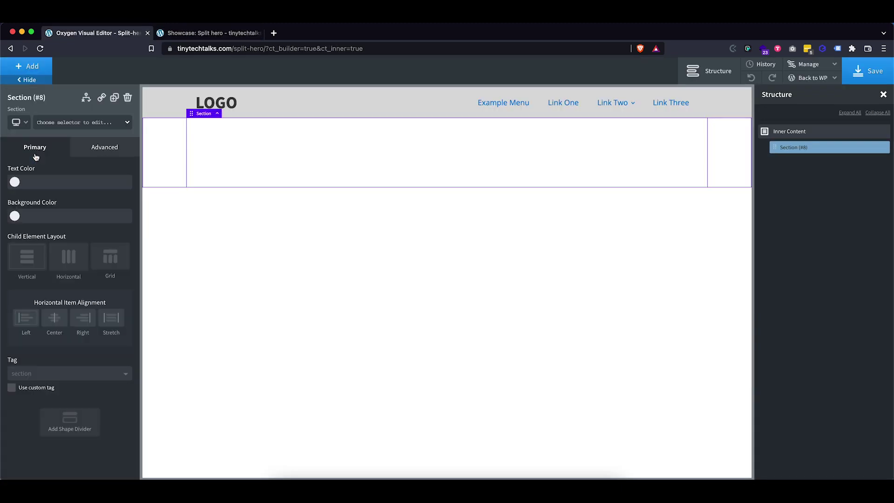
click(44, 123)
text(sp)
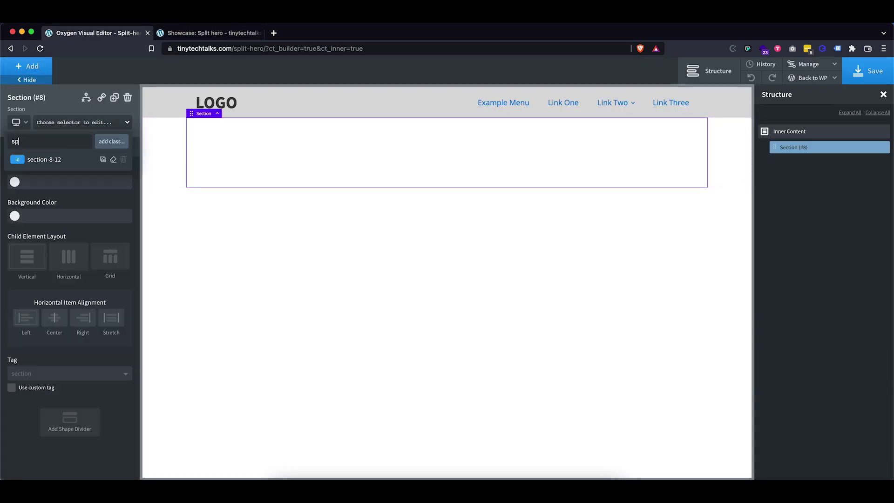
text(lit-hero)
click(113, 142)
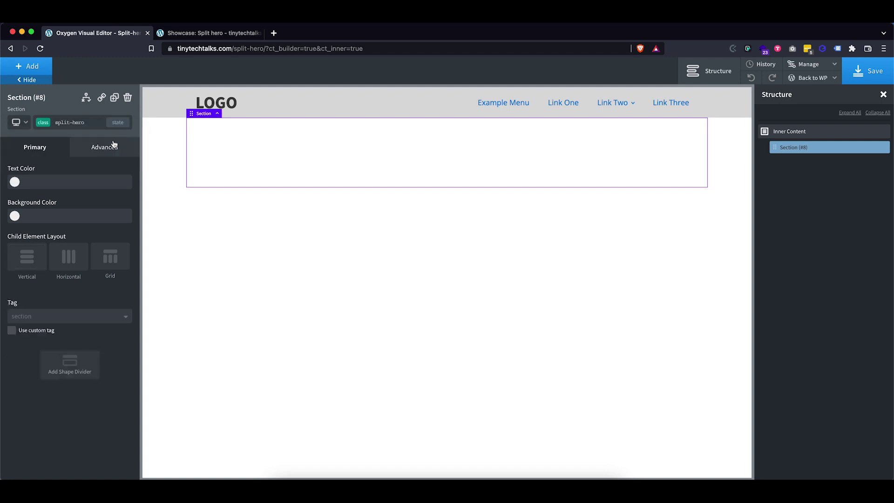
- Set the split-hero section's background colour to the dark navy global colour Base
click(15, 216)
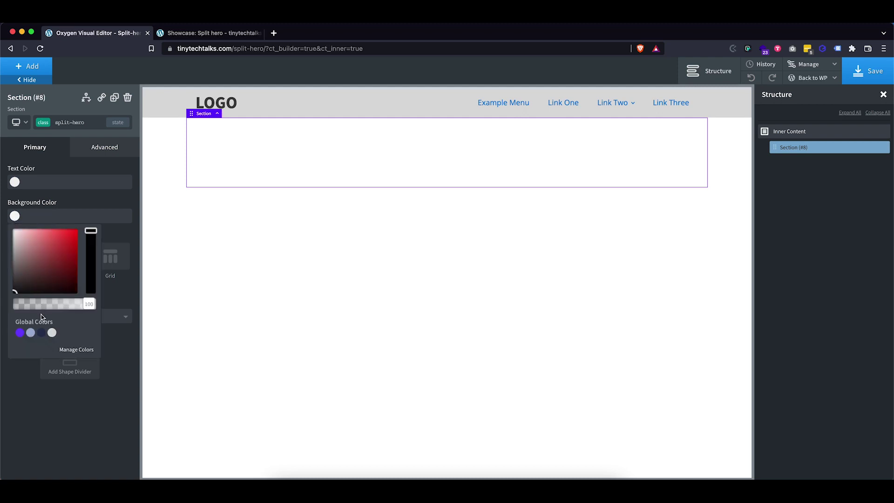
click(40, 333)
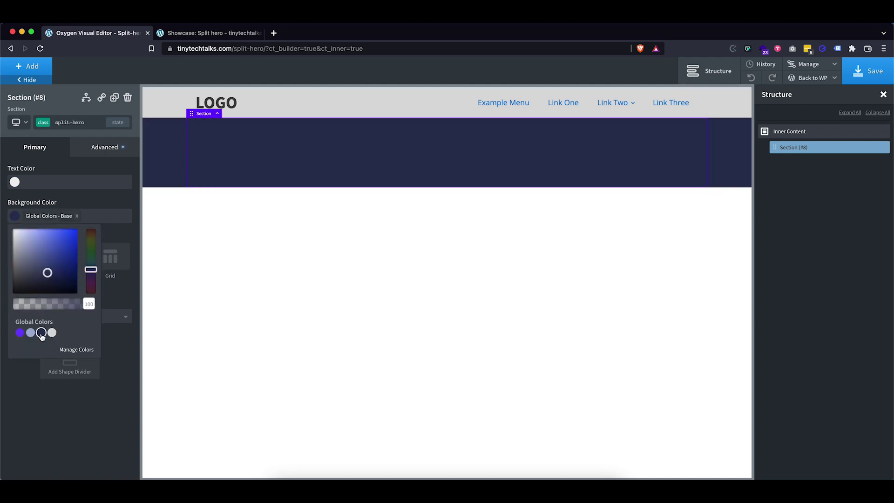
click(91, 194)
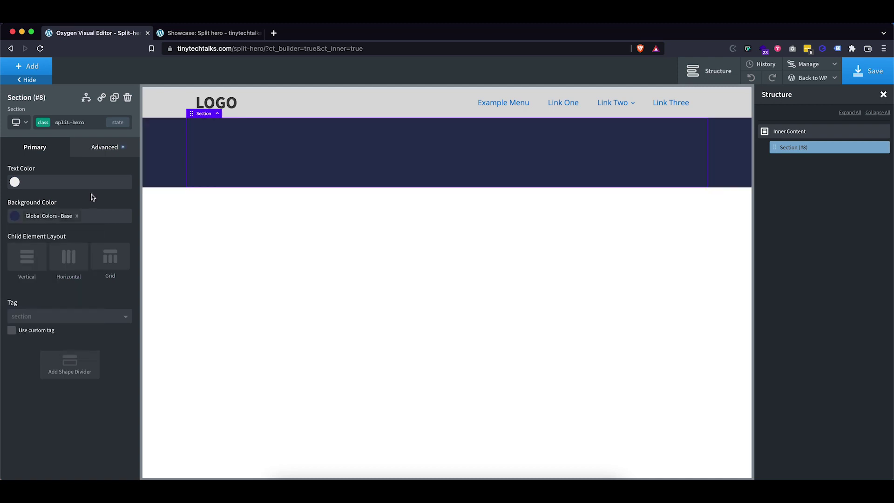
- Set the section's top and bottom container padding to 0
click(86, 151)
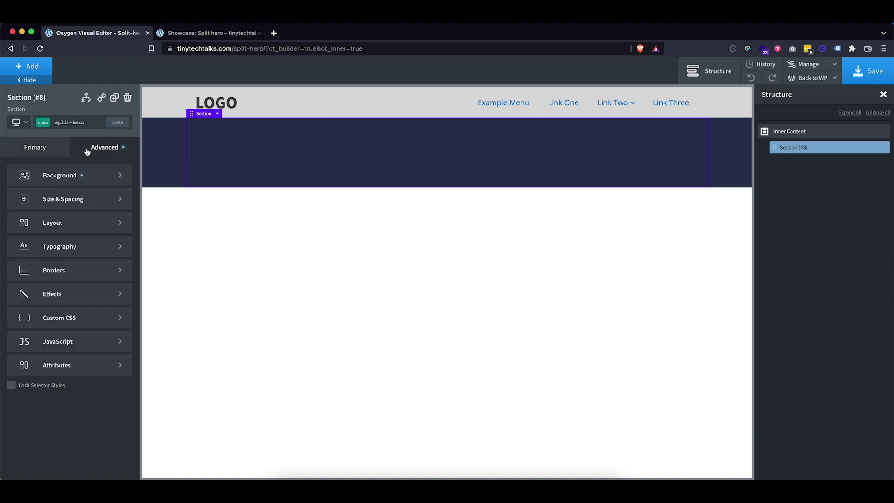
click(58, 200)
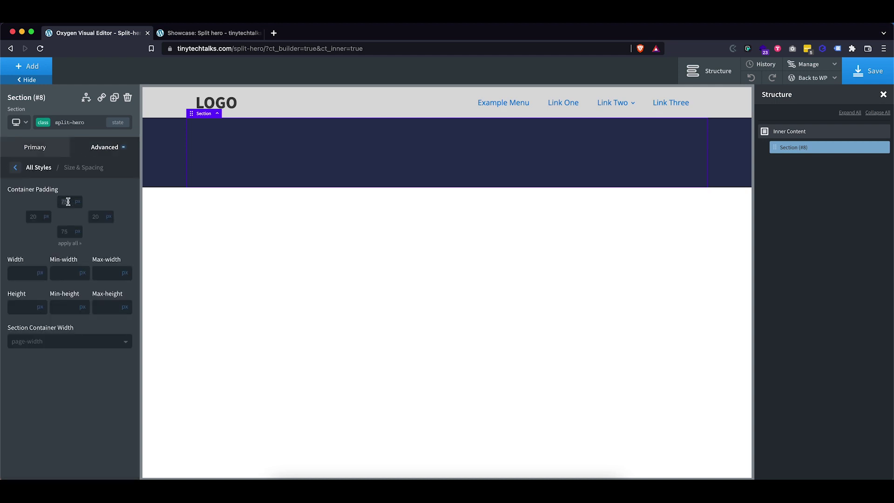
click(68, 202)
text(0)
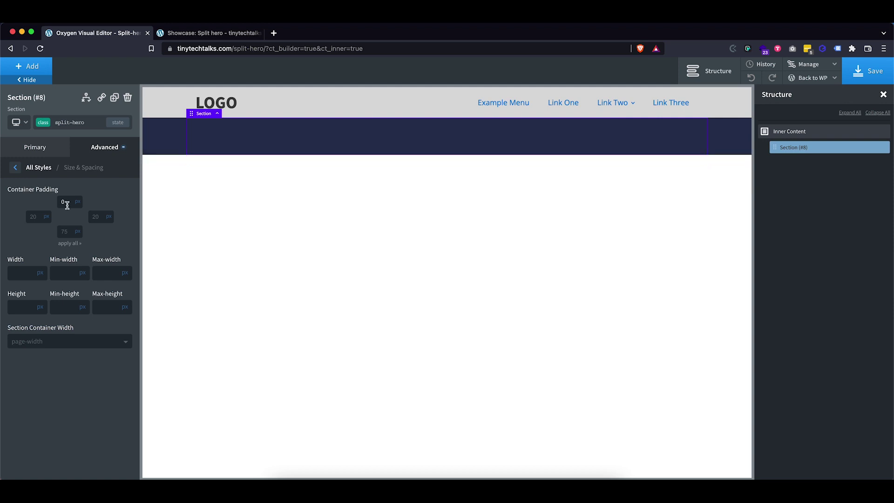
click(67, 232)
text(0)
- Add a div inside the section and give it the class split-hero__grid
click(234, 146)
click(32, 67)
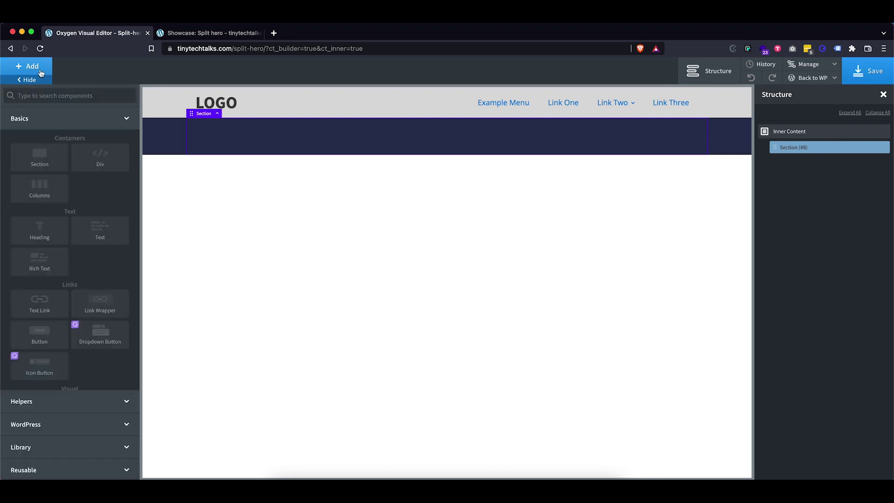
click(106, 156)
click(58, 123)
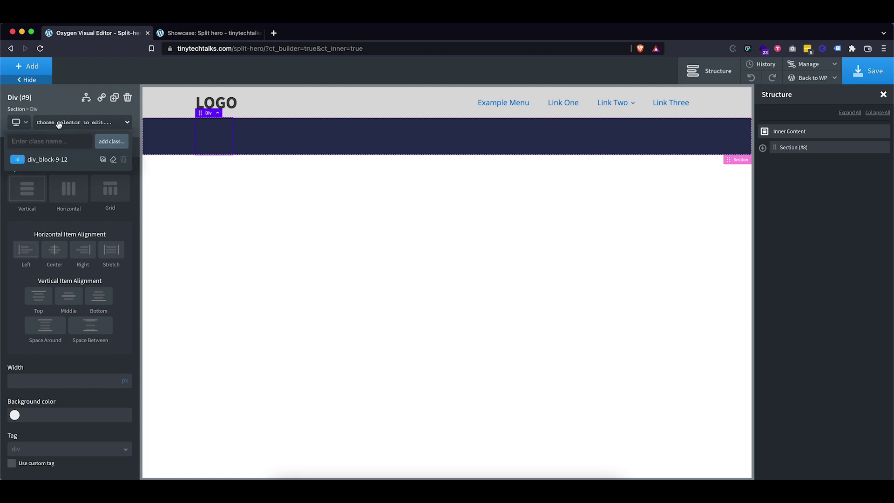
text(sp)
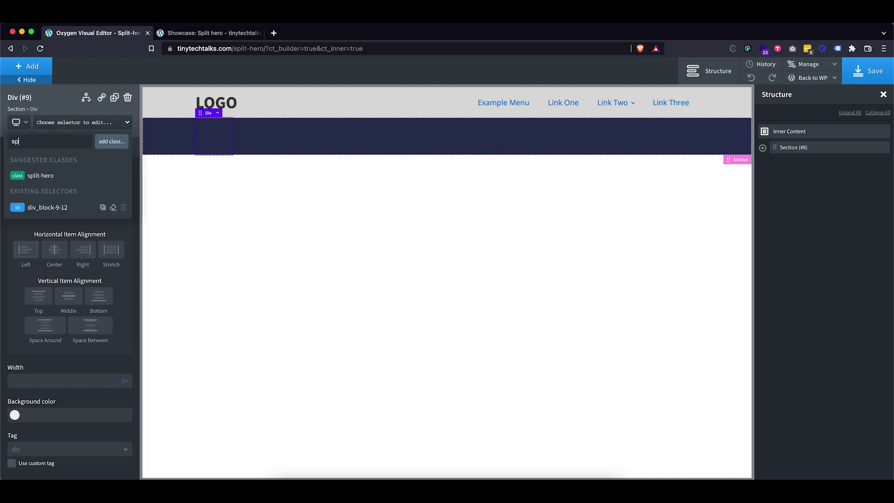
text(lit-hero__grid)
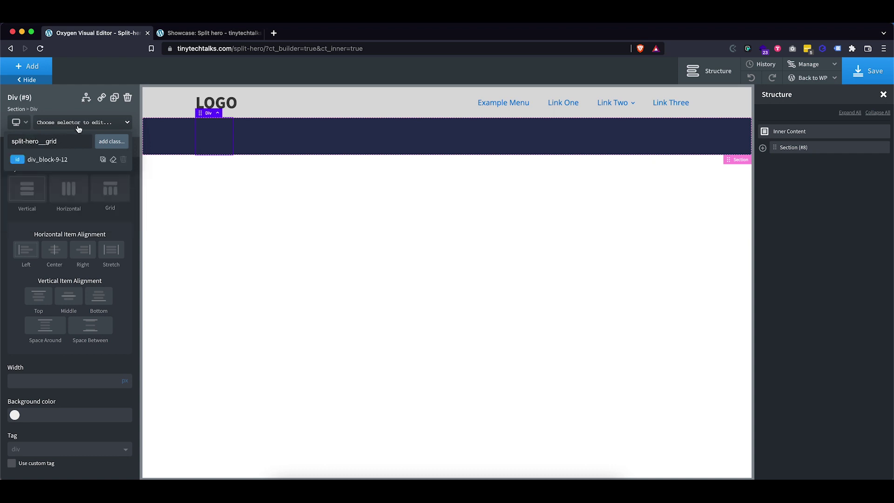
click(110, 142)
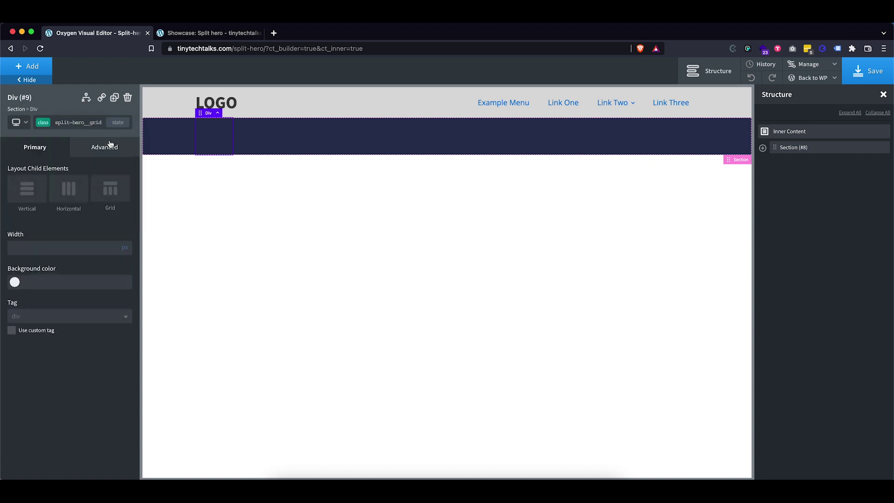
- Lay out the div's children as a grid with 2 columns and a minimum column width of 0
click(106, 196)
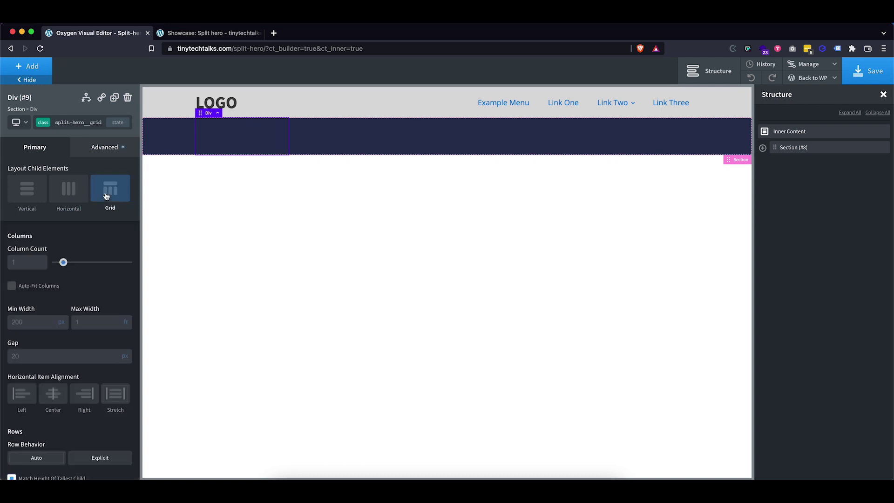
click(25, 259)
text(2)
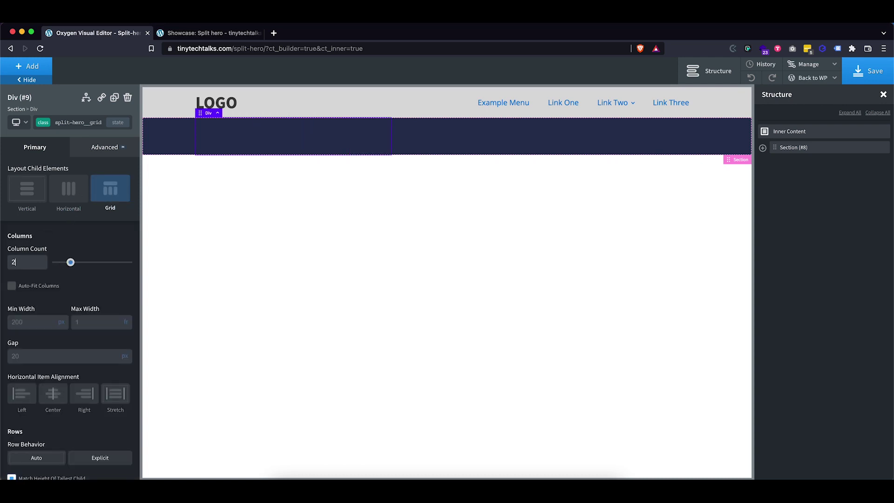
double_click(23, 318)
text(0)
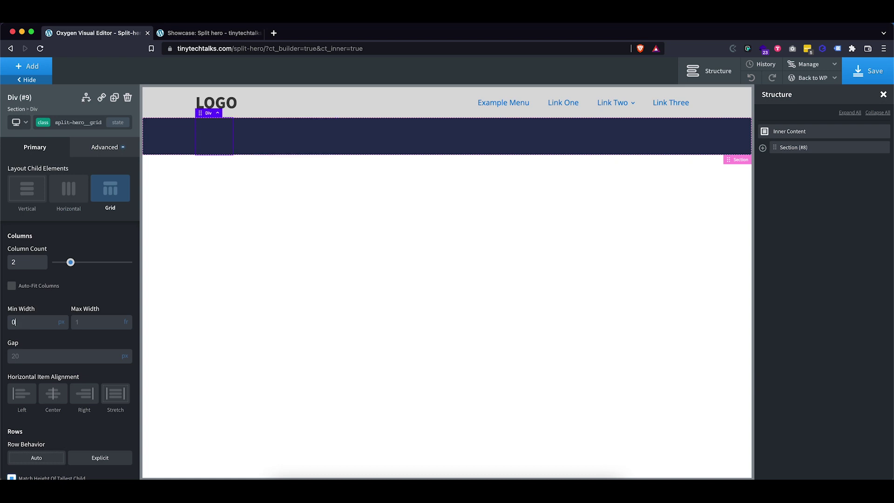
- Set both the column gap and the row gap of the grid to 0
double_click(42, 361)
text(0)
scroll(39, 340, down, 2)
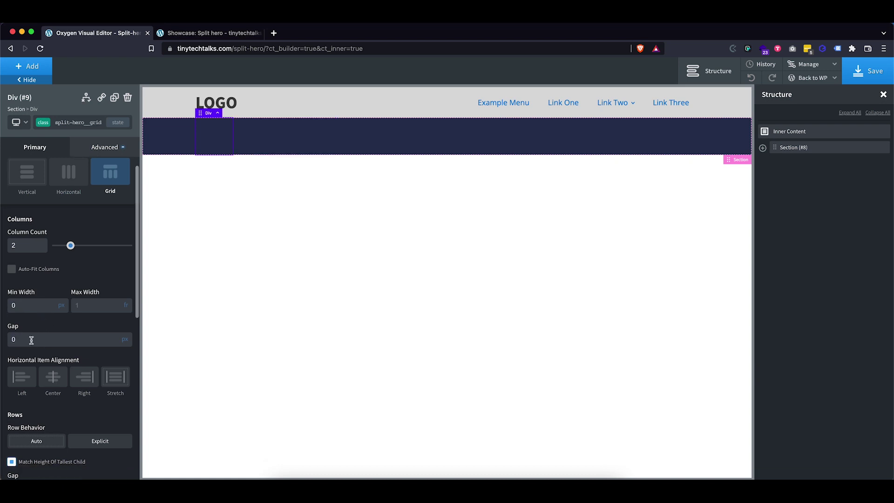
scroll(31, 340, down, 5)
double_click(27, 371)
text(0)
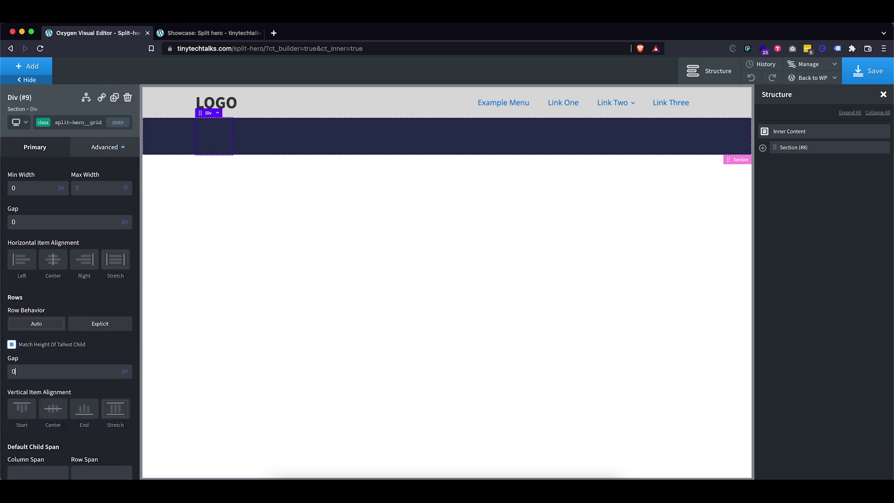
- Set the grid's vertical item alignment to Stretch and its width to 100%
scroll(55, 379, down, 5)
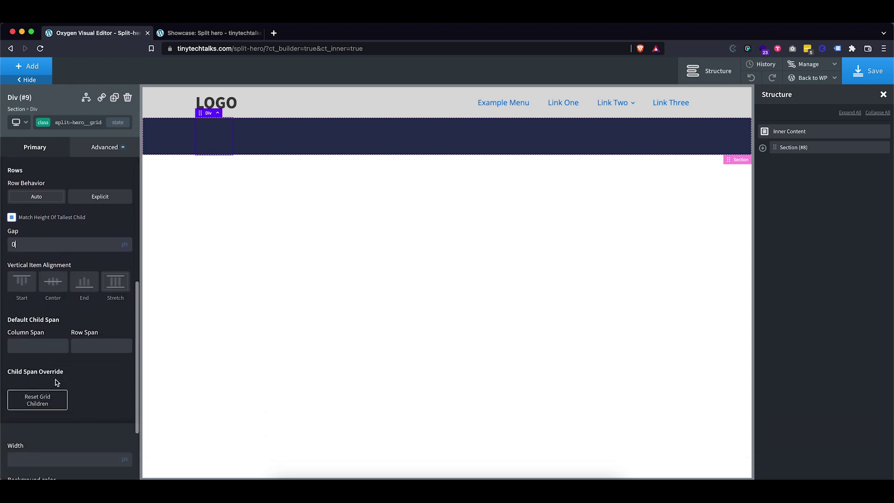
scroll(115, 289, up, 2)
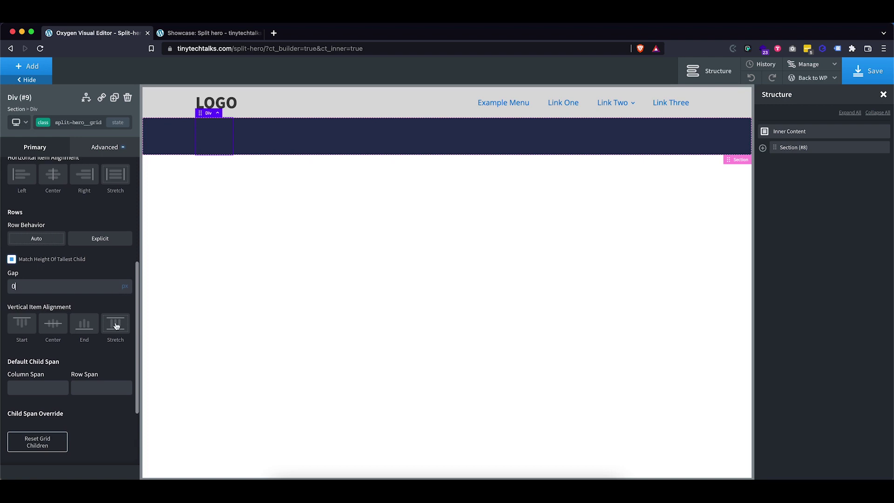
click(116, 325)
scroll(110, 349, down, 1)
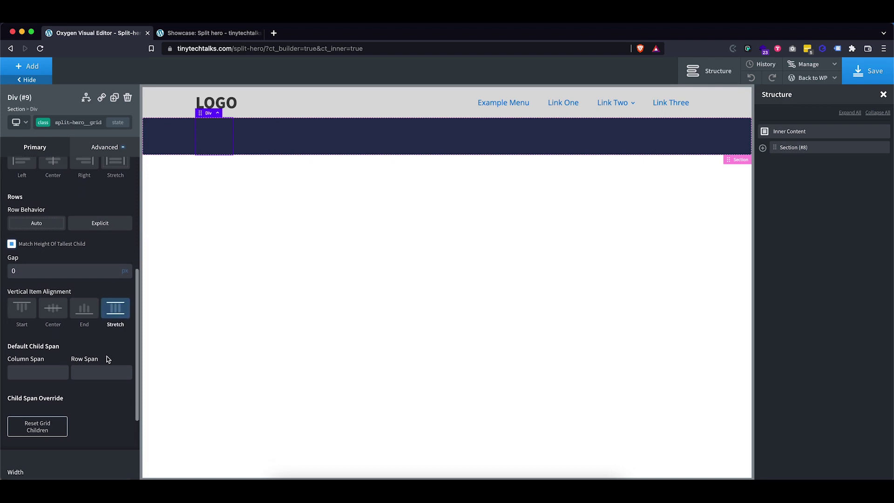
scroll(106, 337, down, 4)
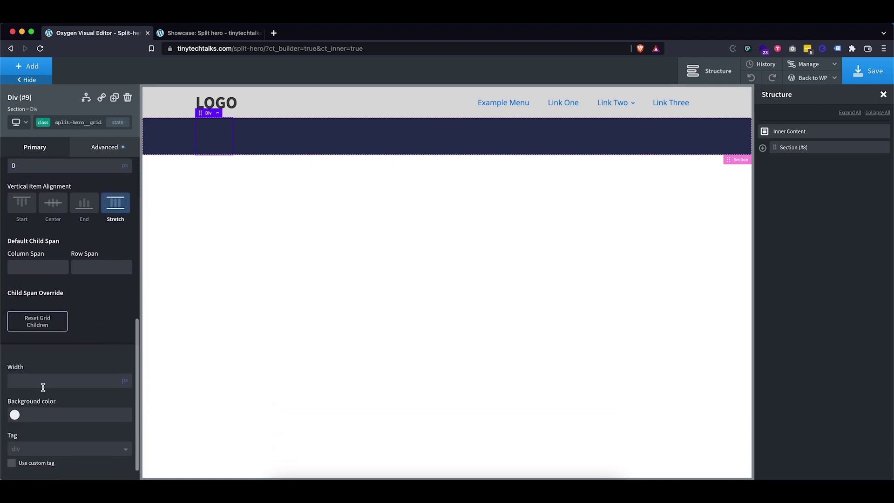
click(95, 378)
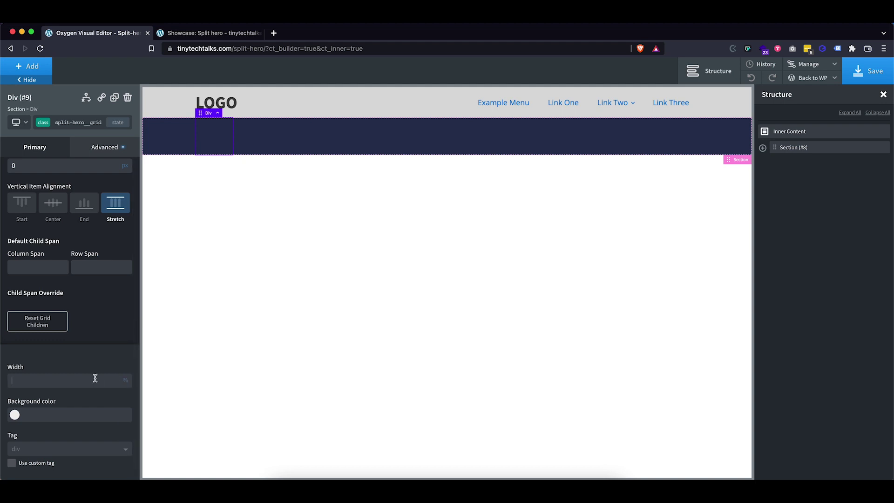
text(100)
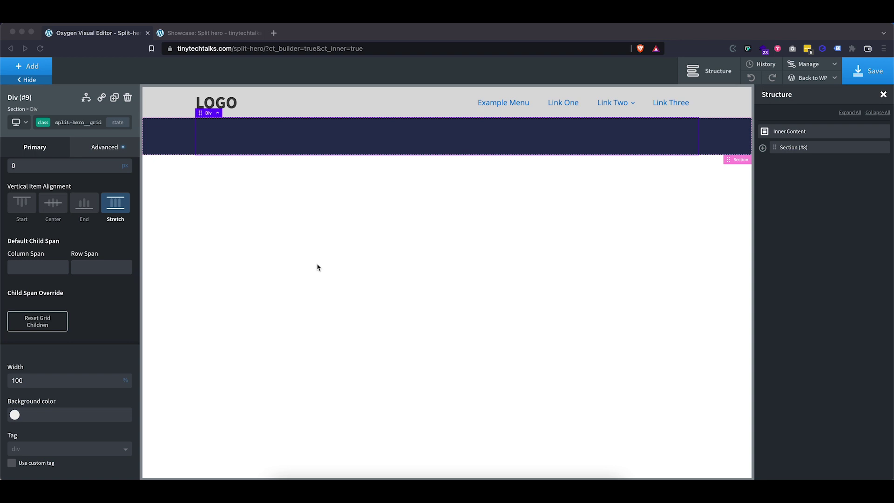
- Set the height of the split-hero__grid div to 80 vh
click(93, 147)
click(57, 201)
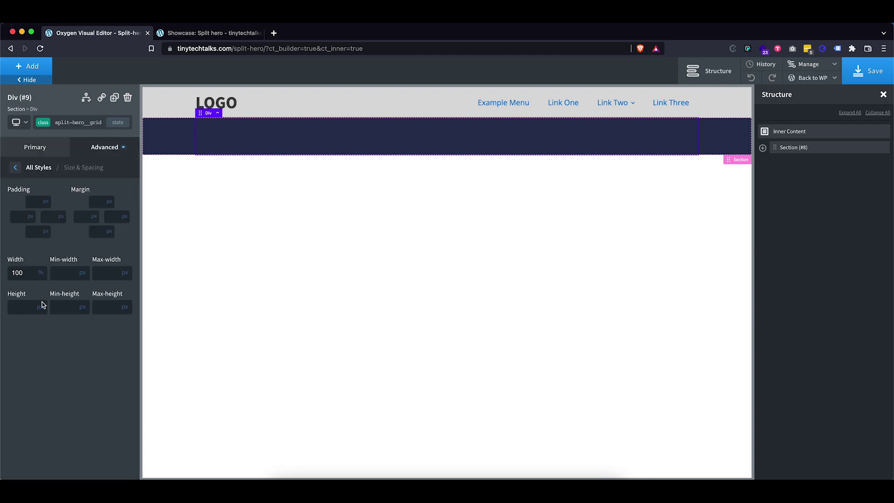
click(40, 311)
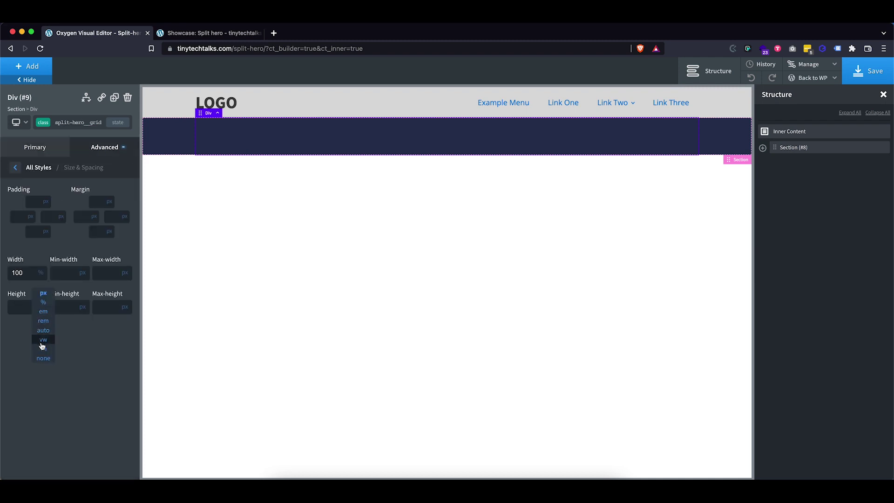
click(43, 347)
click(20, 309)
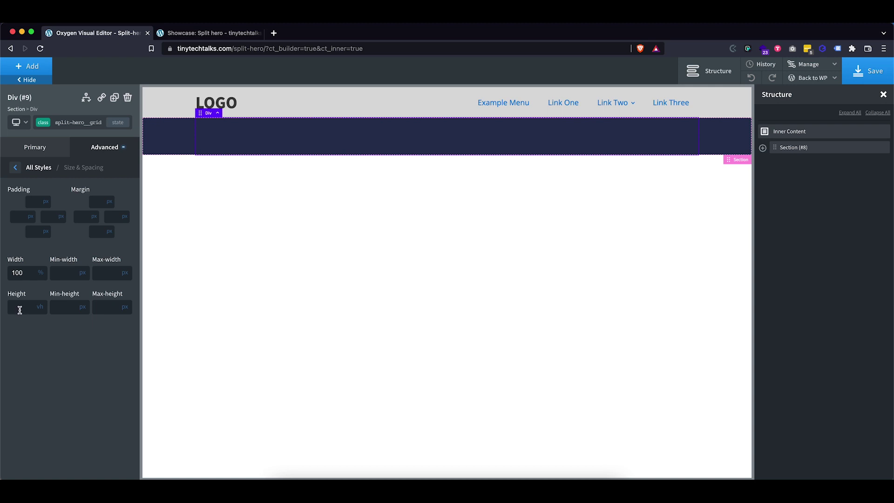
text(80)
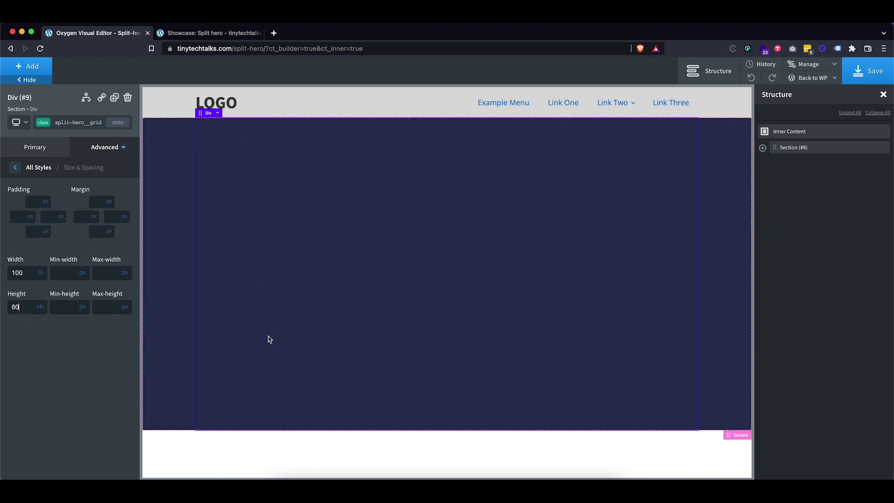
click(32, 363)
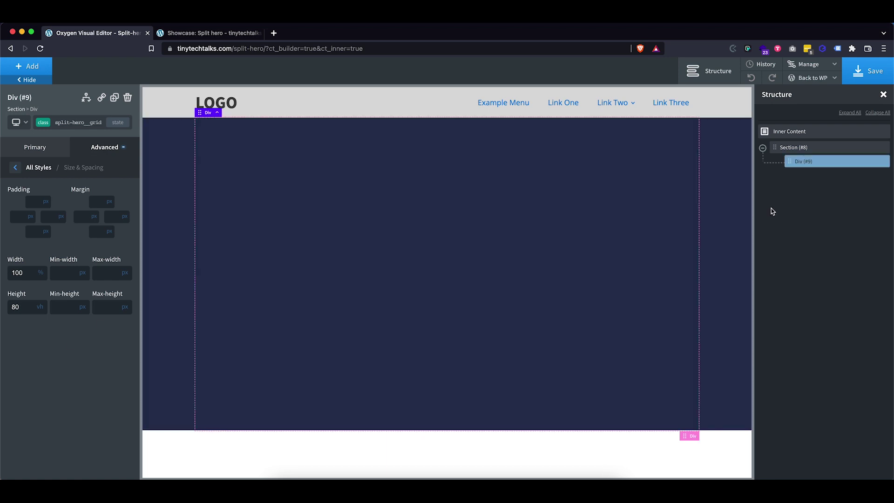
- Add a div inside the grid and duplicate it to fill the second column
click(33, 67)
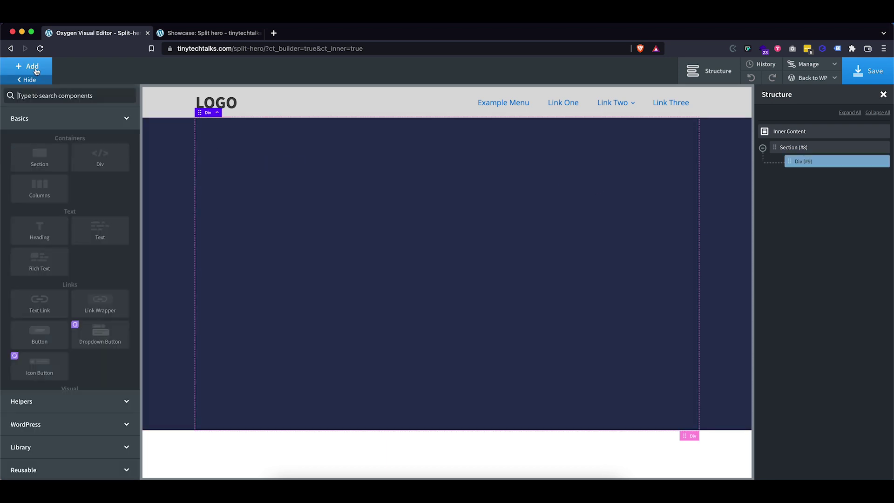
click(95, 163)
click(113, 98)
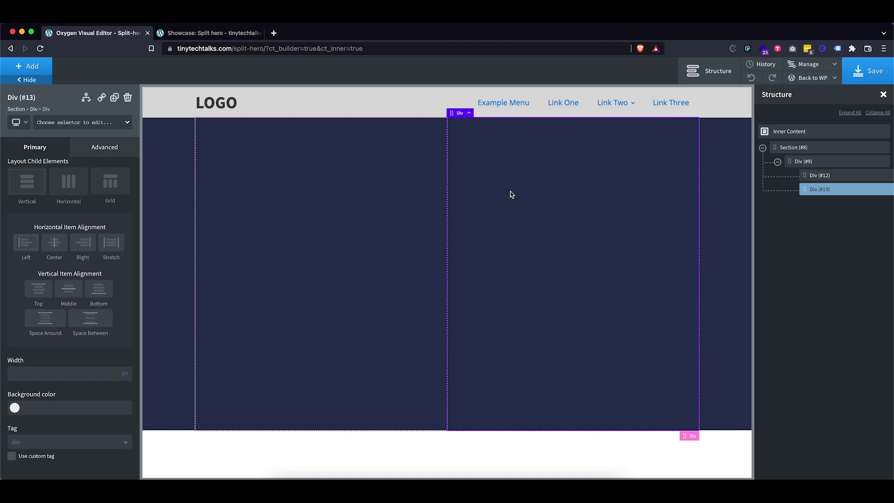
- Add an Image element inside the second column div of the grid
click(29, 66)
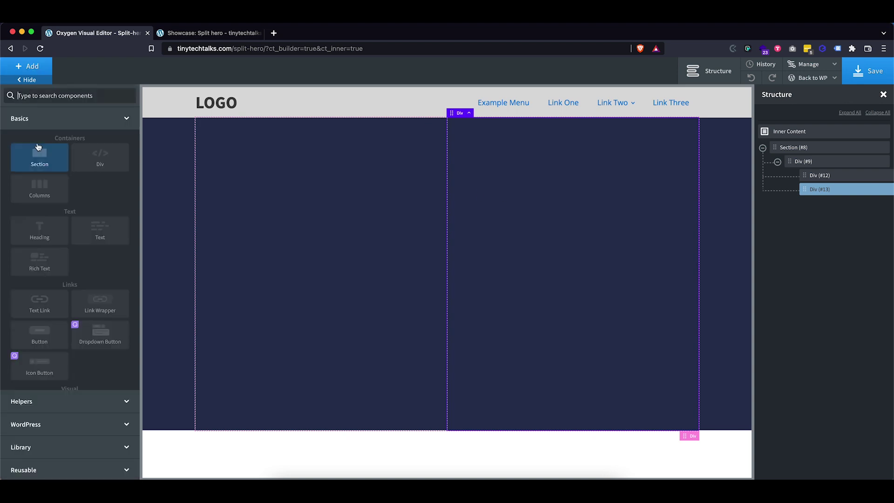
click(38, 100)
text(image)
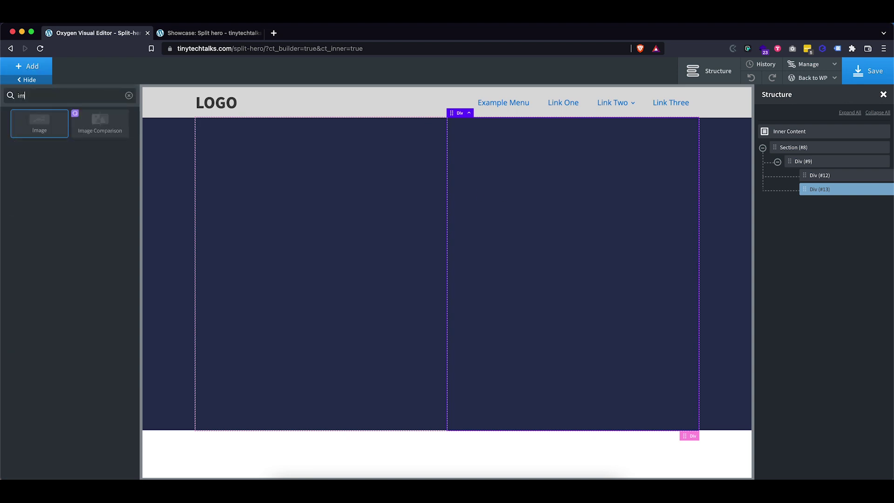
click(37, 122)
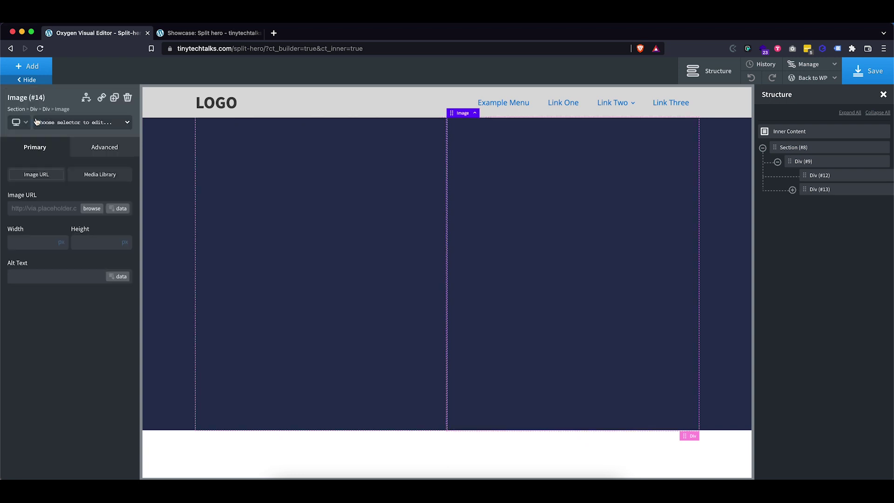
- Give the new image element the class split-hero__img
click(48, 122)
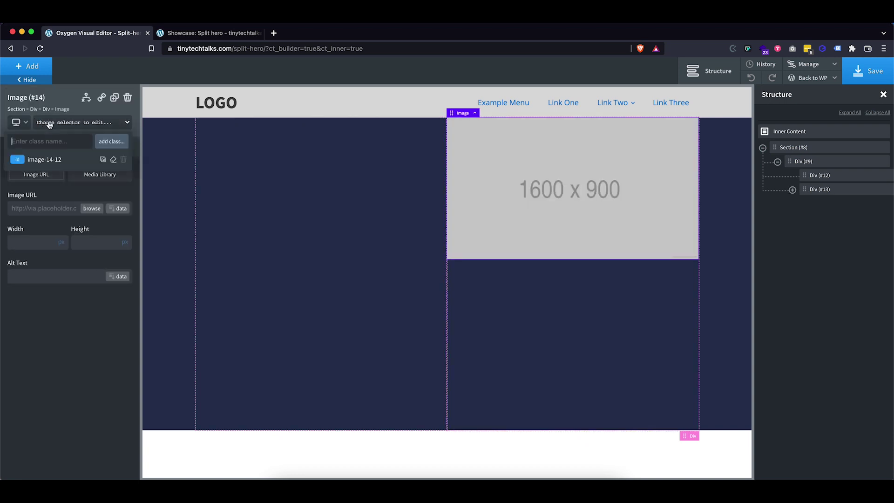
text(sp)
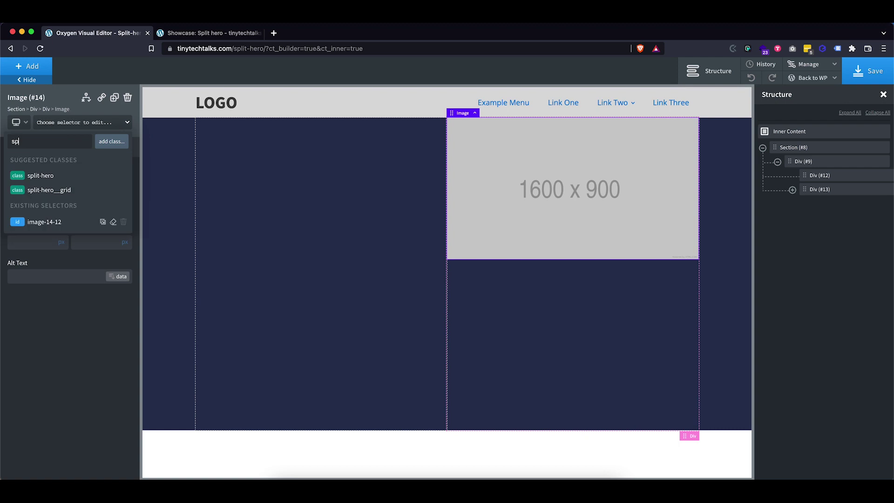
text(lit-hero__img)
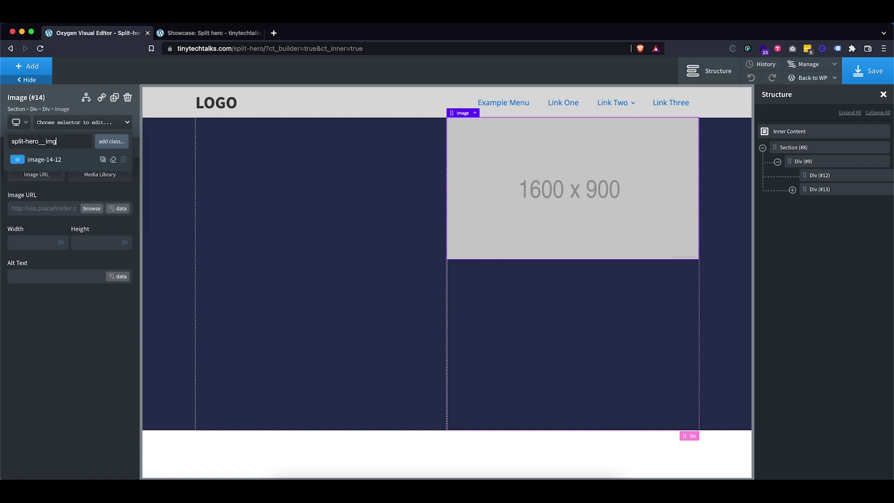
click(114, 142)
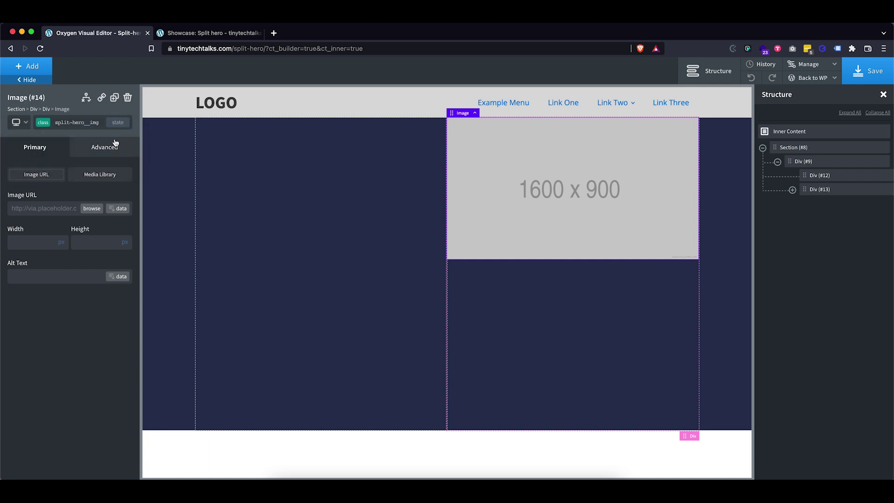
- Assign the media library picture pexels-fauxels-3183197-scaled.jpeg to the image element
click(98, 176)
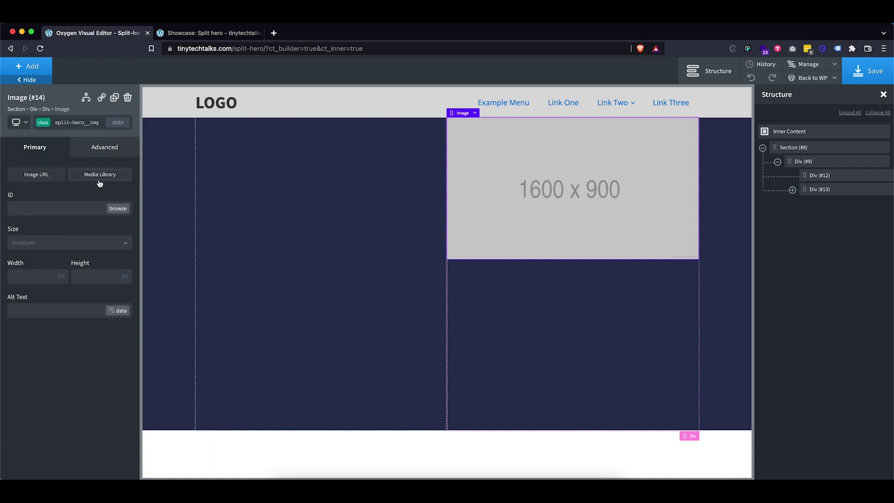
click(112, 211)
click(95, 103)
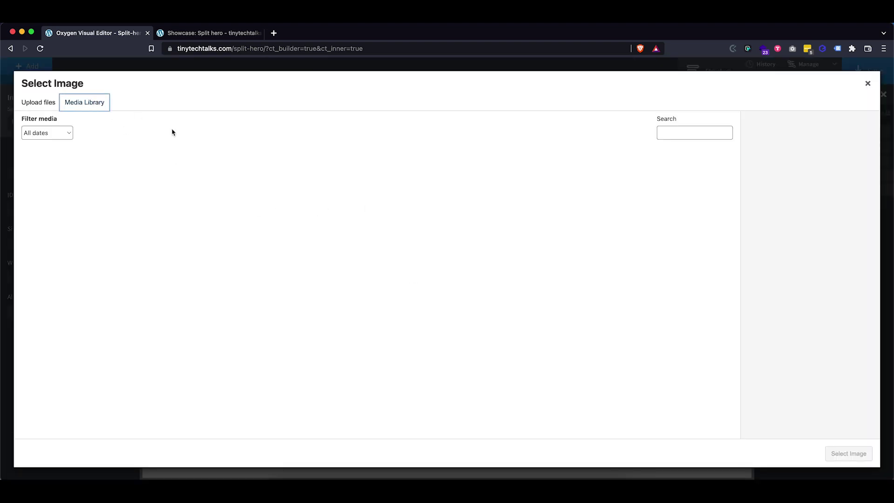
click(57, 174)
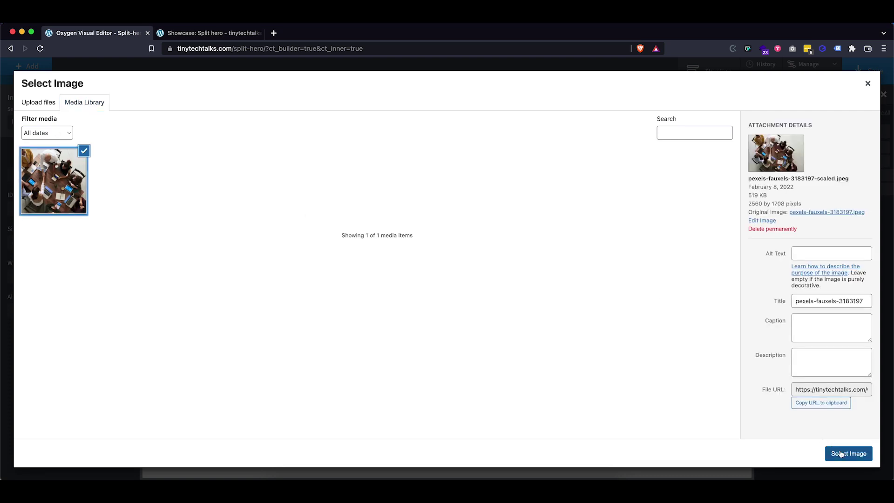
click(840, 454)
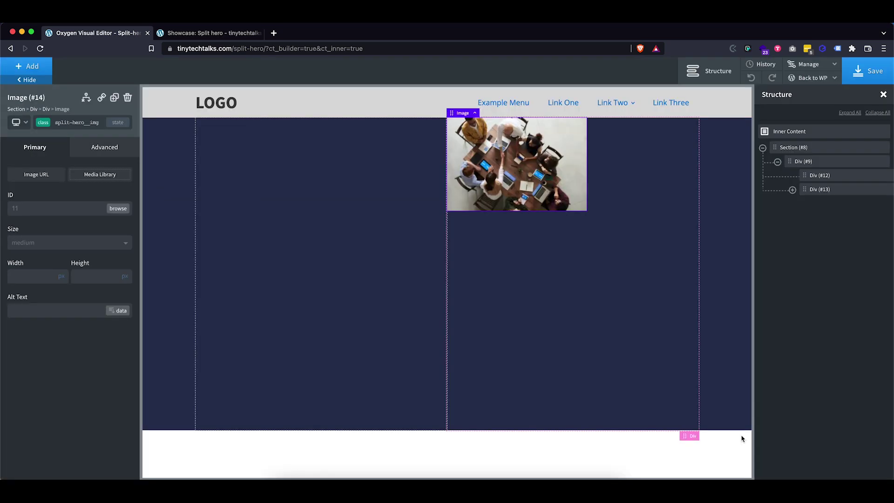
- Set the width of the split-hero__img image to 50 vw and its height to 100%
click(36, 246)
click(42, 230)
mouse_move(61, 276)
click(65, 310)
click(35, 278)
text(50)
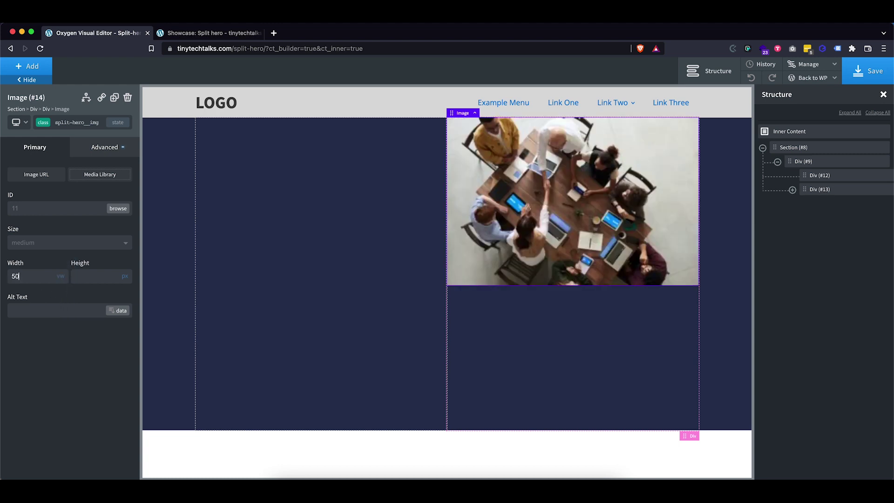
click(124, 276)
click(126, 272)
click(90, 279)
text(100)
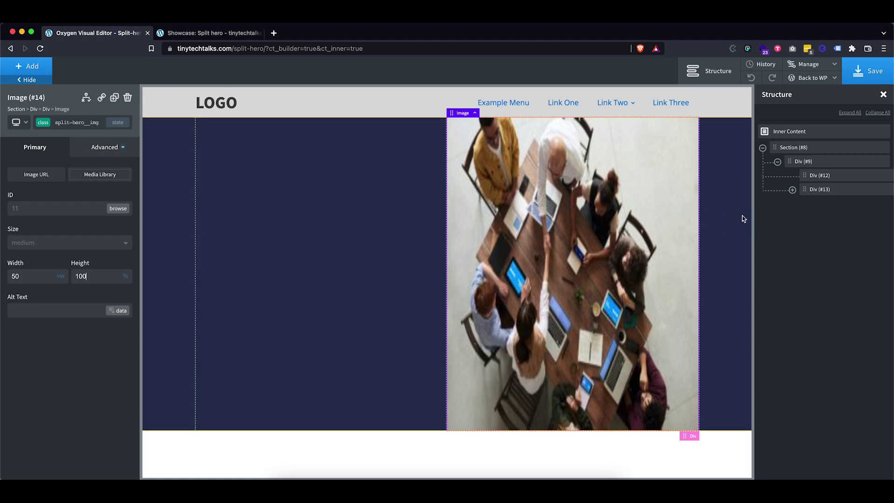
- Set the maximum width of the split-hero__img image to 50 vw and save the page
click(101, 149)
click(68, 203)
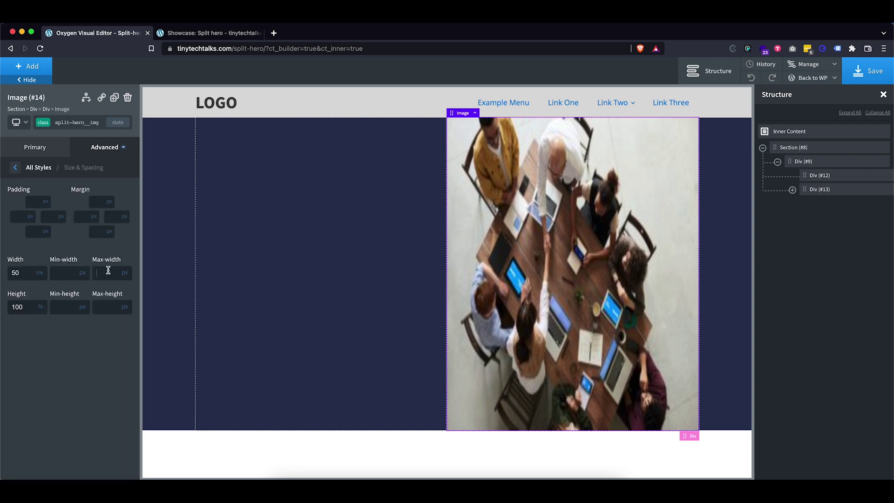
mouse_move(125, 274)
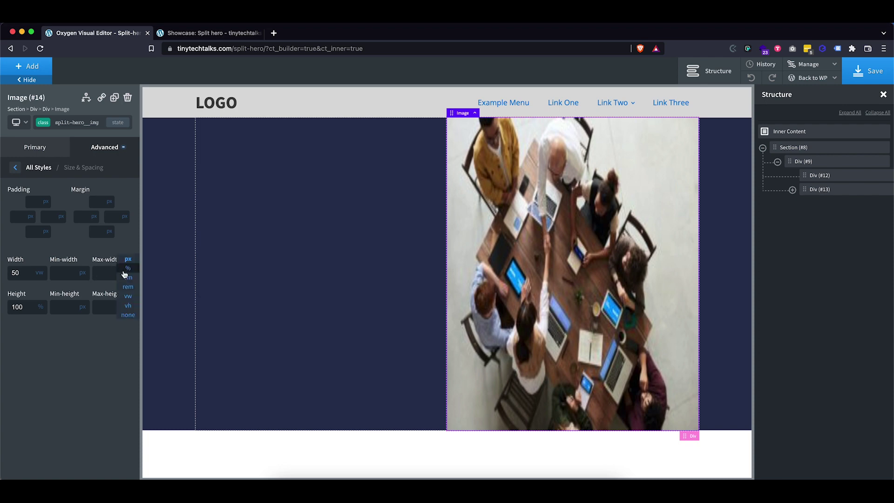
click(129, 297)
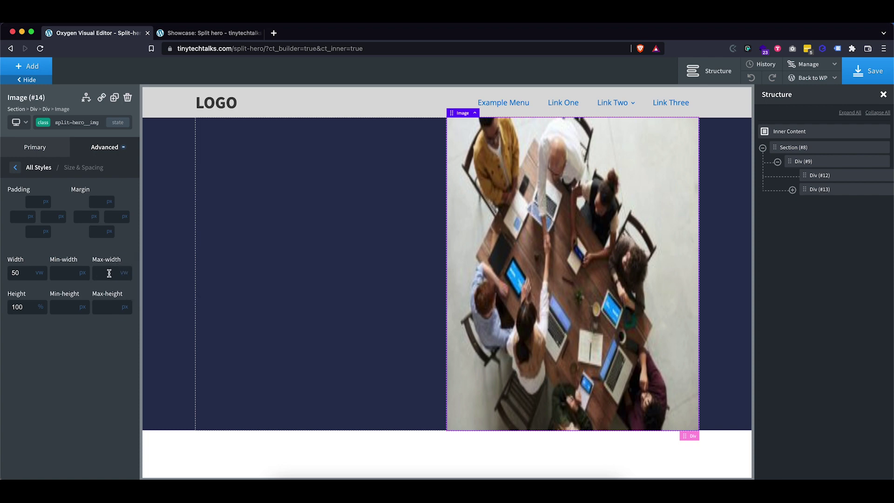
click(108, 272)
text(50)
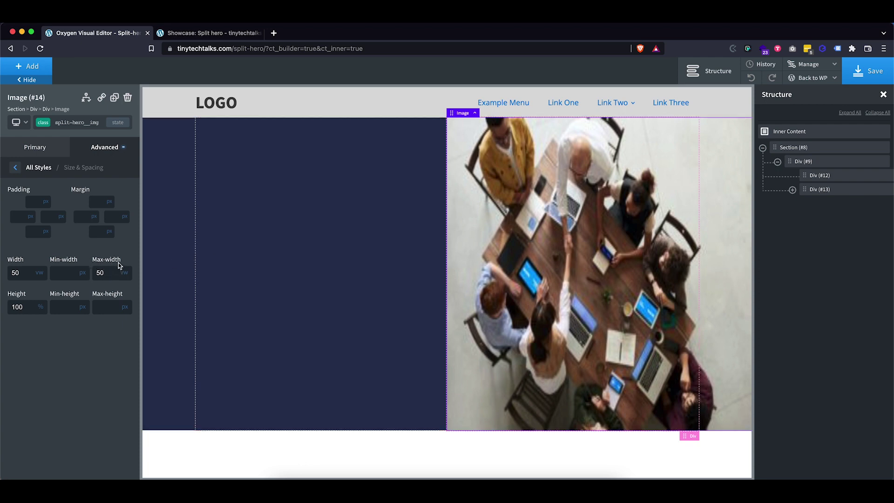
click(866, 73)
- Switch the hero image to the large media size
click(33, 153)
click(30, 243)
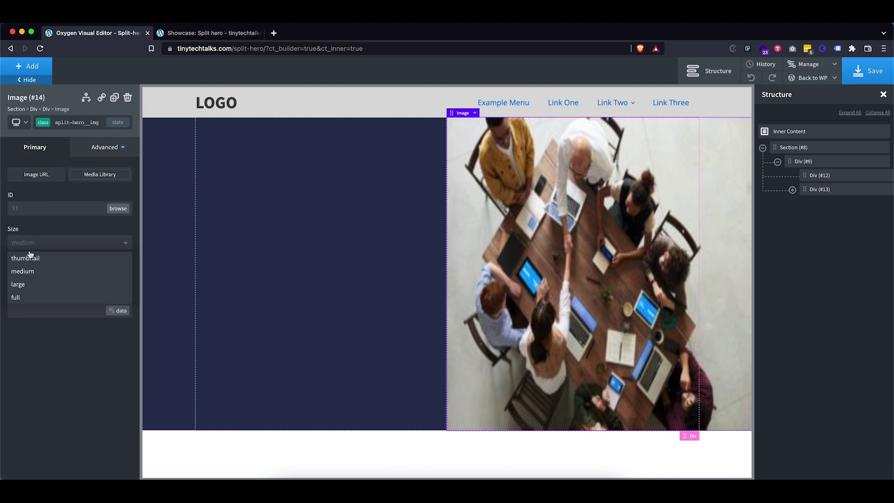
click(26, 285)
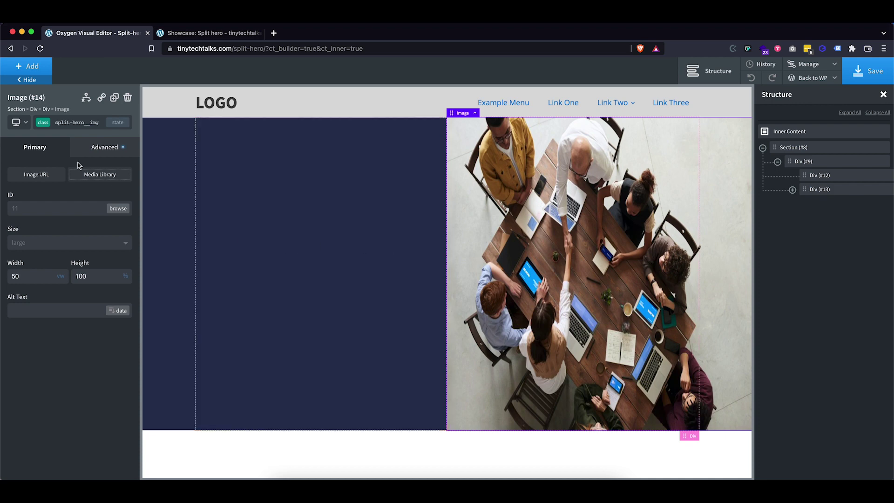
- Add the custom CSS rule "object-fit: cover;" to the split-hero__img class
click(89, 152)
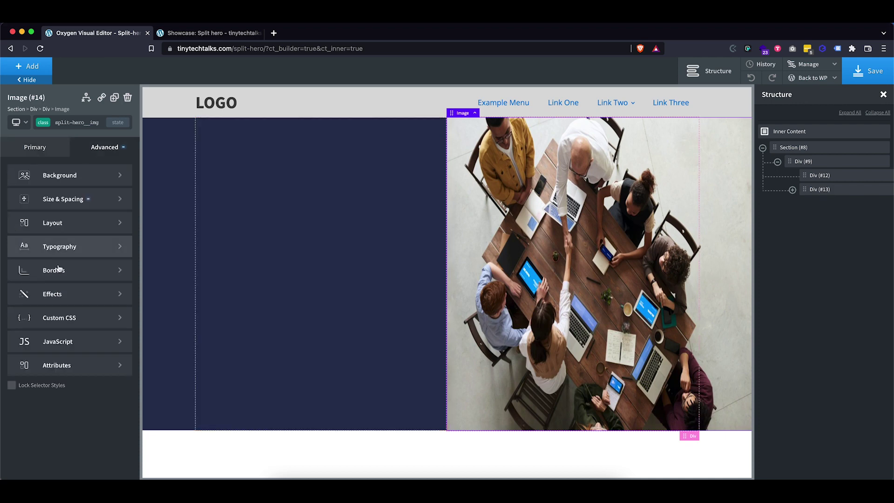
click(63, 317)
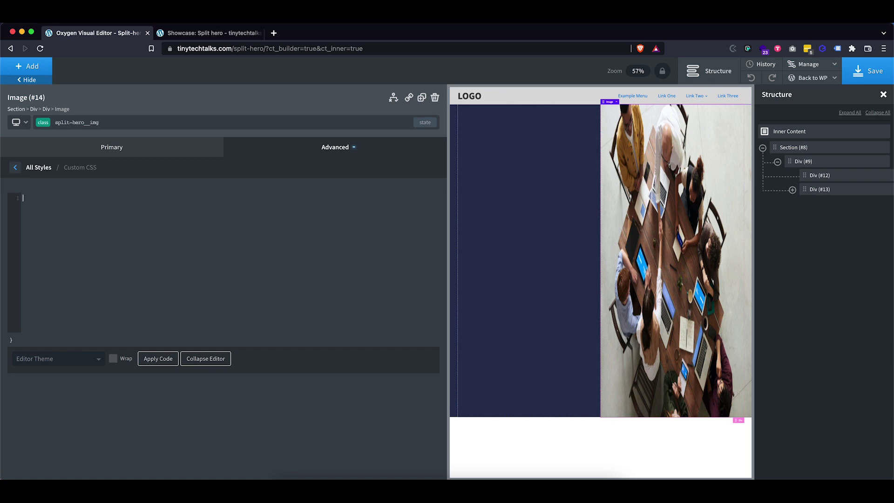
text(objec)
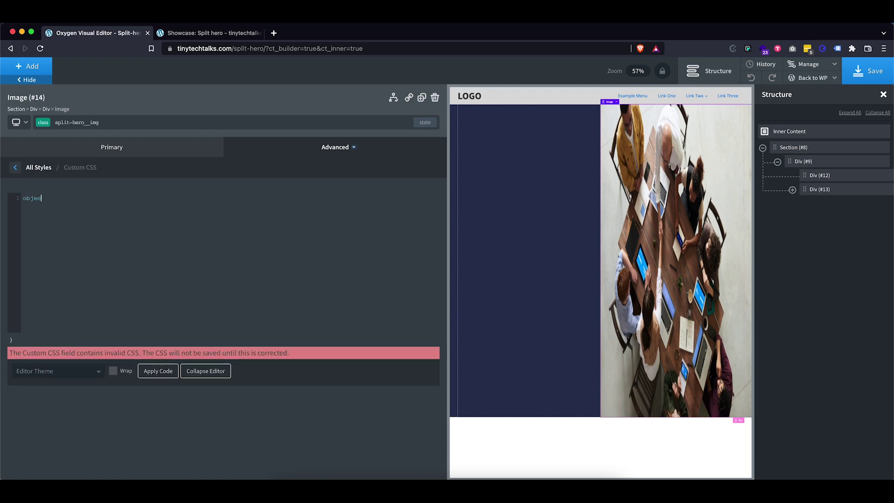
text(t-fit: cover;)
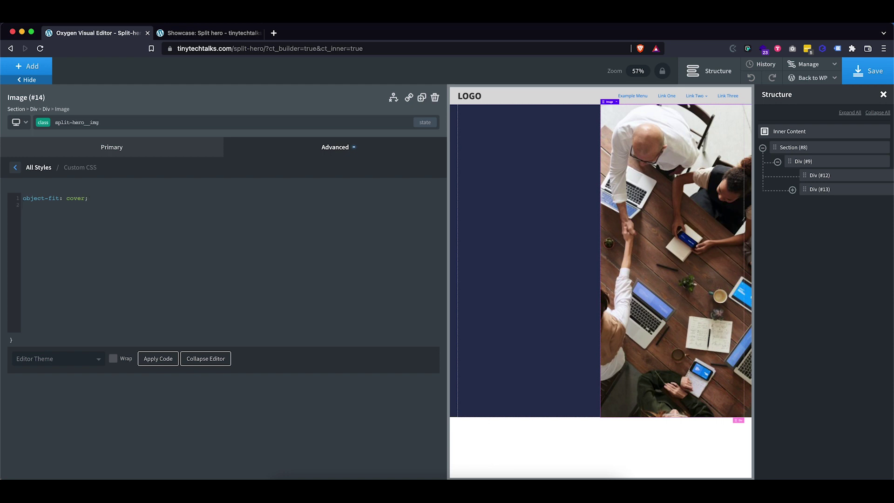
- Add "object-position: 10% 100%;" as a second line in the image class's custom CSS and leave the code editor
text(object-position:)
text(10%)
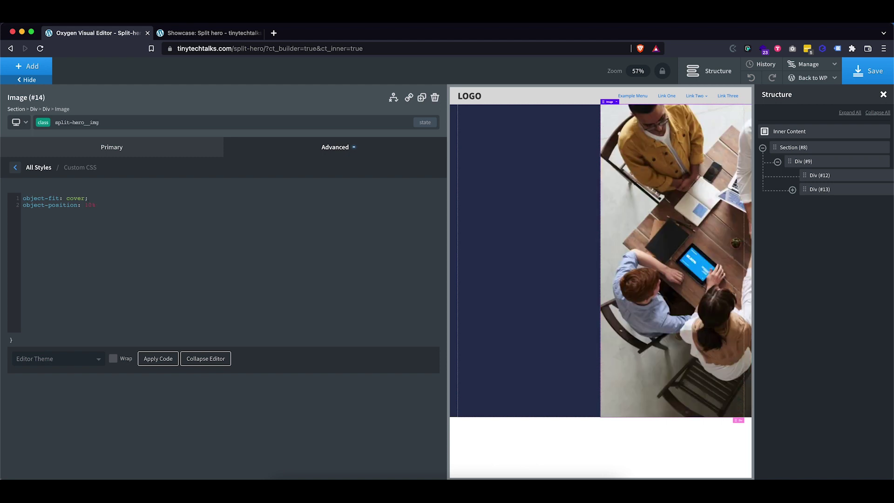
text( 50%)
click(102, 205)
key(BackSpace)
text(100)
click(120, 205)
text(;)
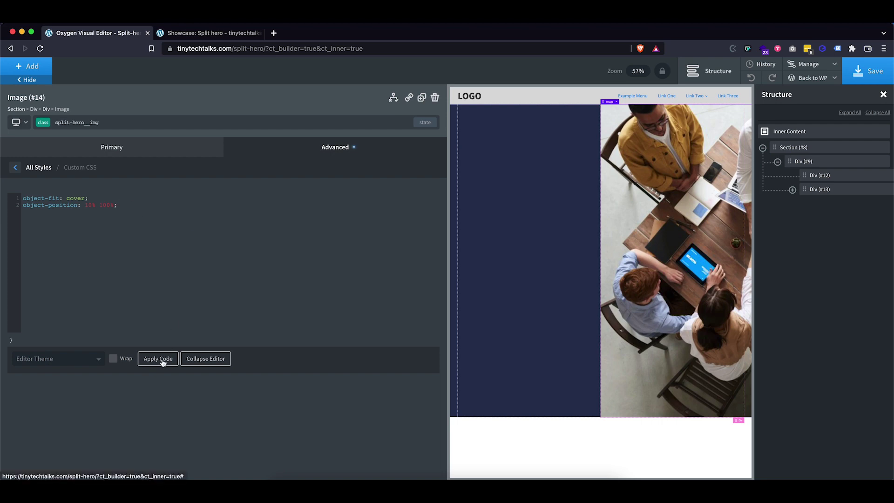
click(804, 161)
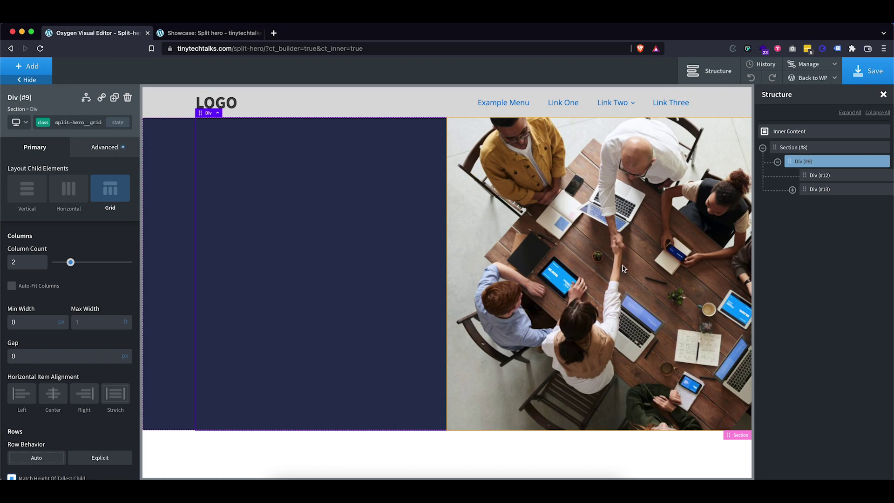
- Add a heading, a text block and a button, in that order, to the first column div
click(291, 285)
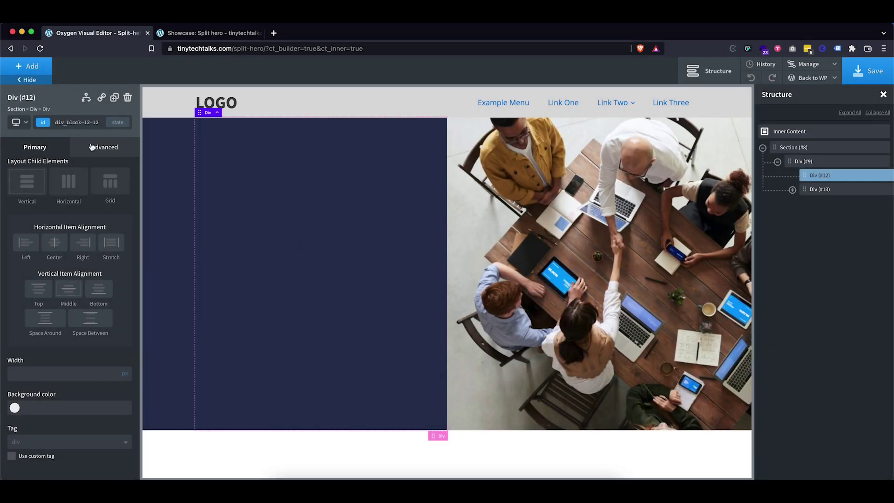
click(28, 66)
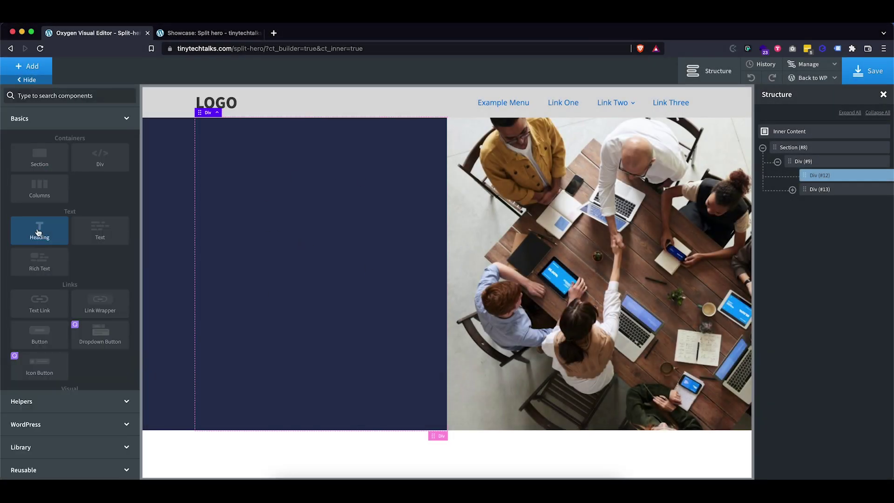
click(38, 231)
click(28, 67)
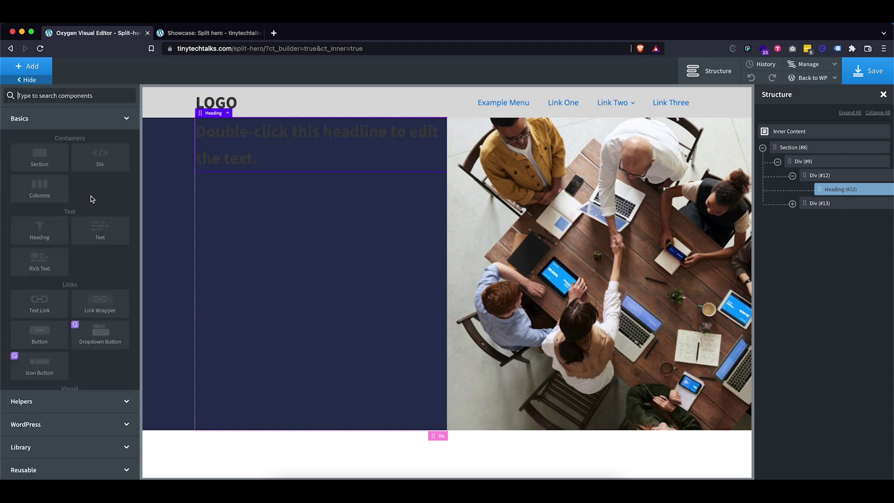
click(96, 227)
click(26, 67)
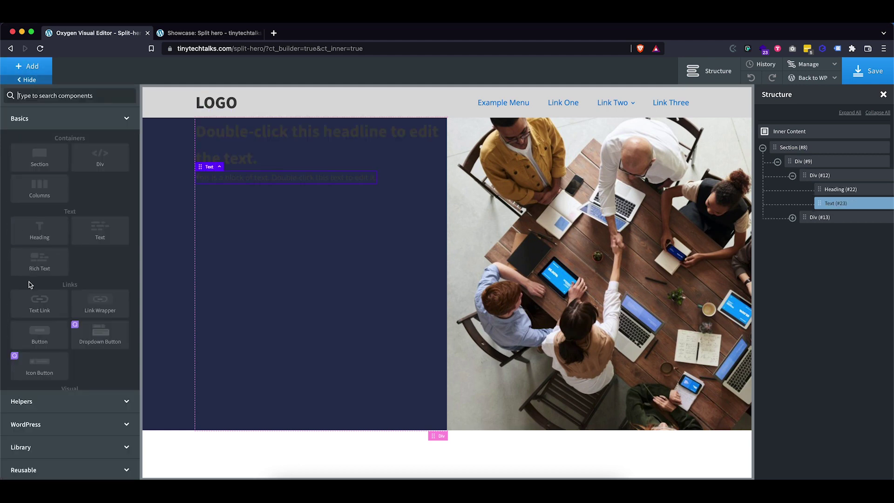
click(40, 333)
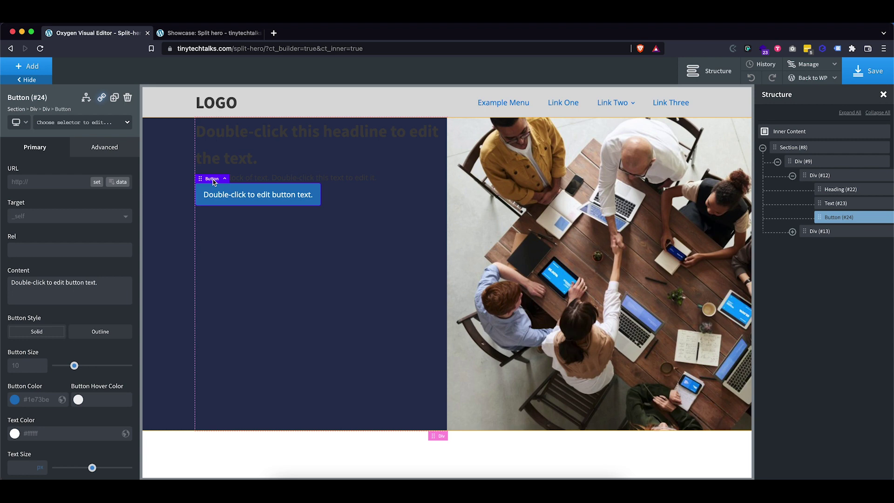
- Replace the text block's content with "Lorem ipsum dolor sit amet." repeated four times
click(278, 179)
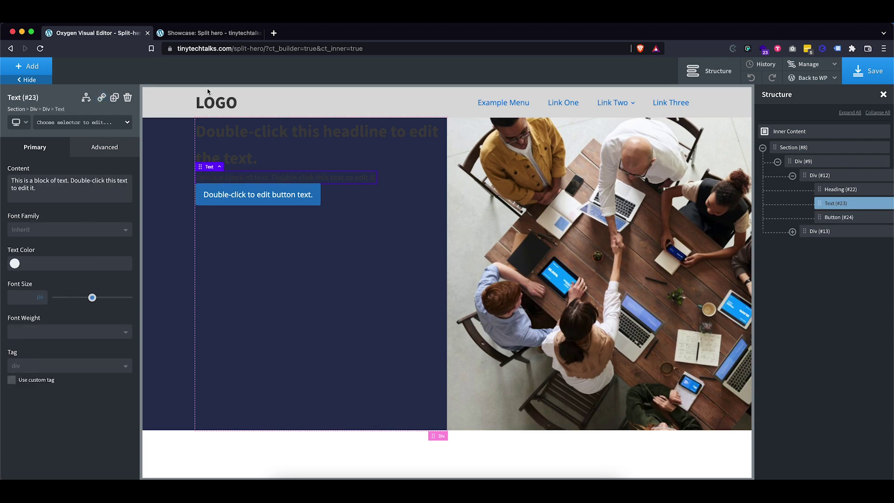
drag(46, 192, 2, 174)
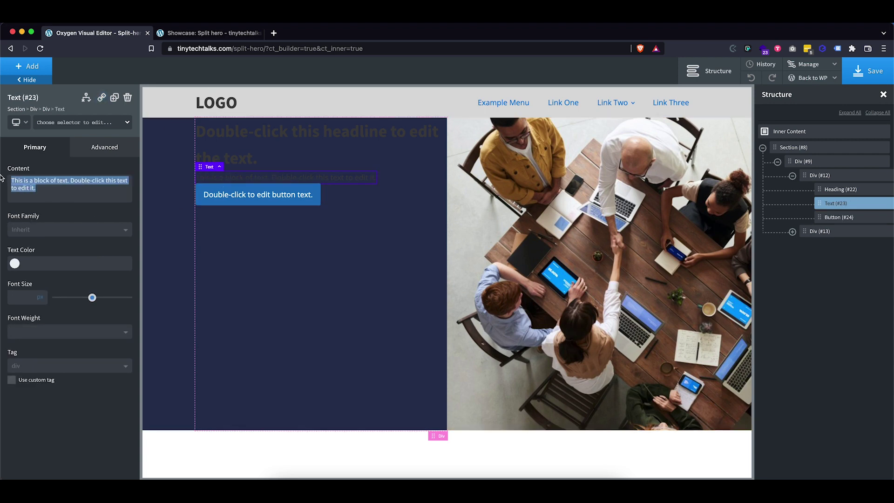
text(Lorem ipsum dolor sit amet.)
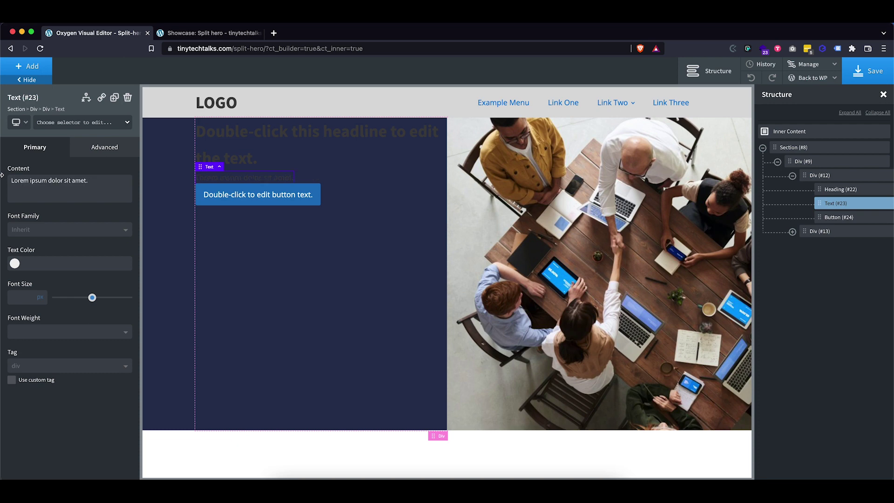
key(super+v)
key(super+v)
key(super+v)
key(super+v)
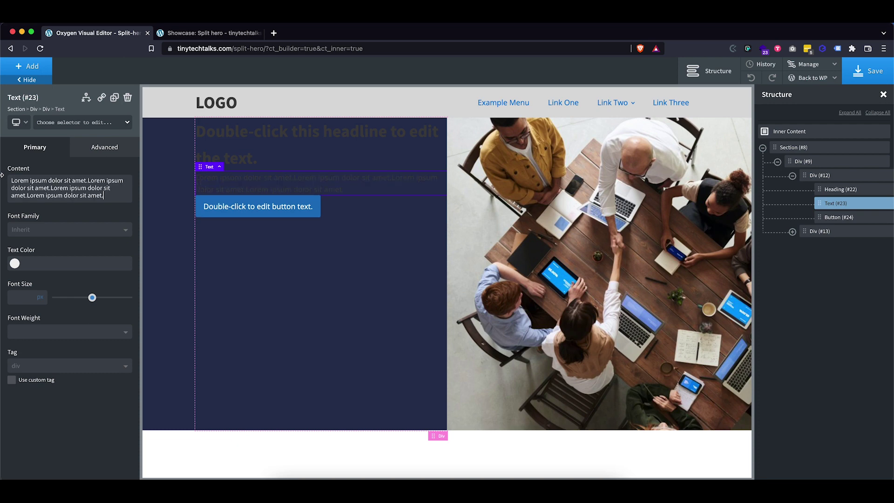
- Replace the heading's content with "Lorem ipsum dolor sit amet."
click(223, 136)
triple_click(18, 183)
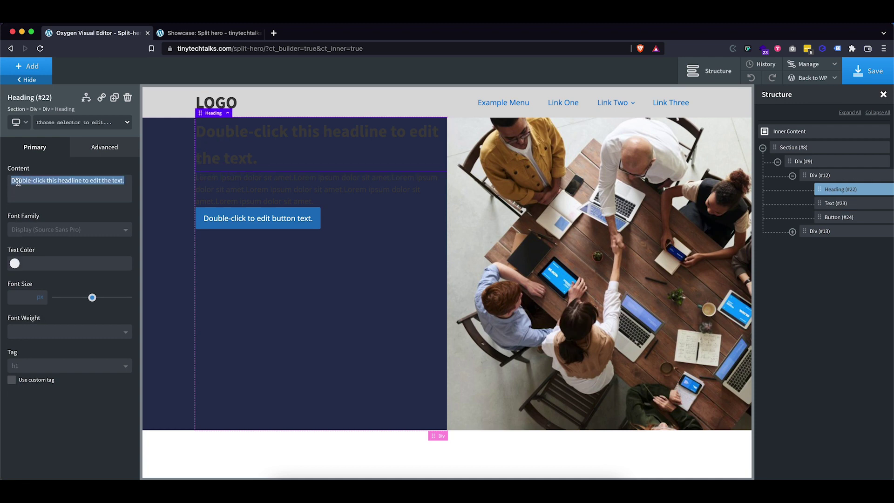
text(Lorem ipsum dolor sit amet.)
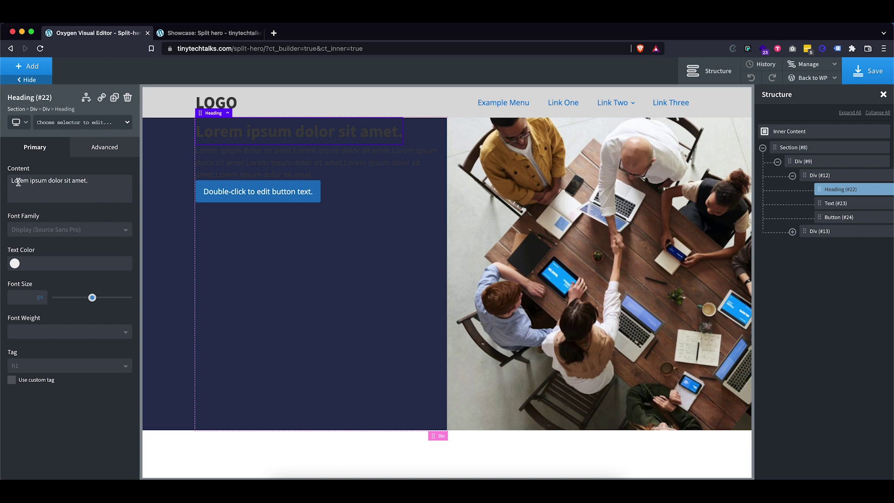
- Change the button's text to "Get started"
click(216, 198)
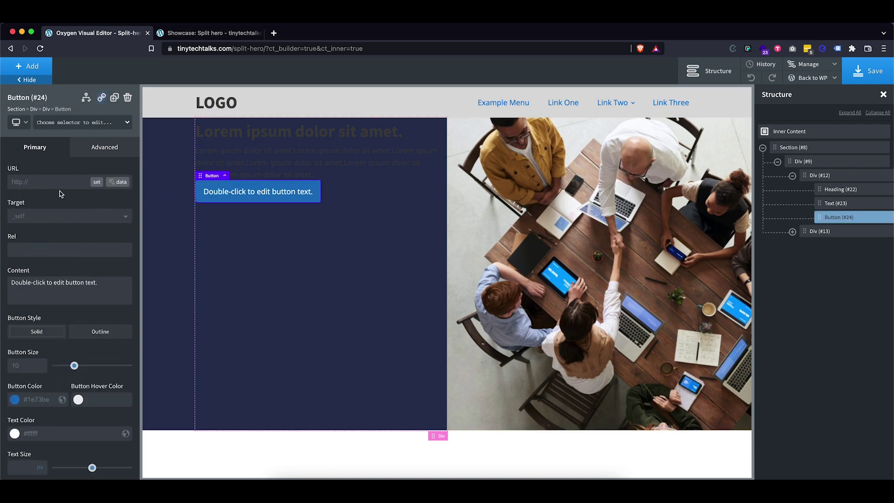
triple_click(36, 282)
text(Get ste)
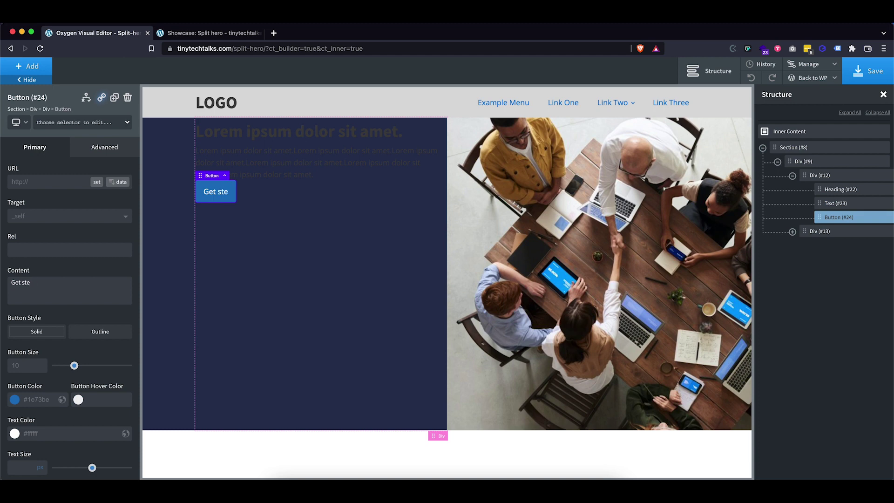
key(BackSpace)
text(arted)
- Lay out the first column div's children vertically and set their vertical item alignment to Middle
click(260, 277)
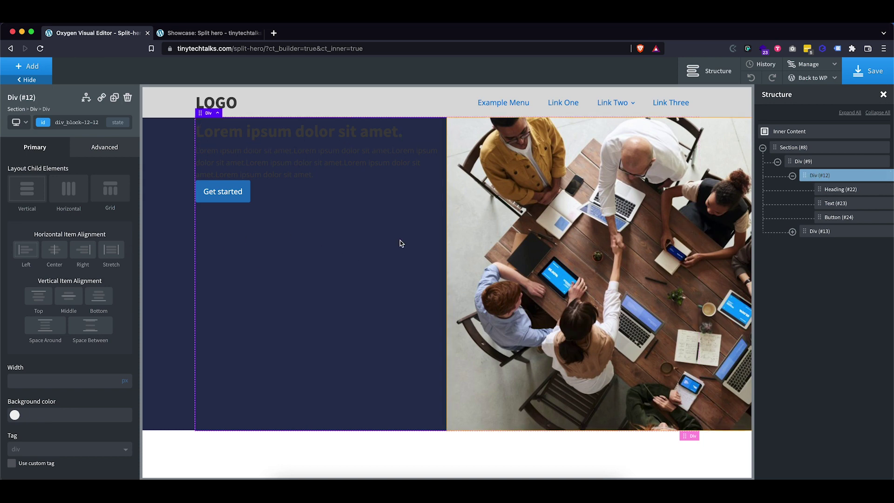
click(26, 199)
click(68, 296)
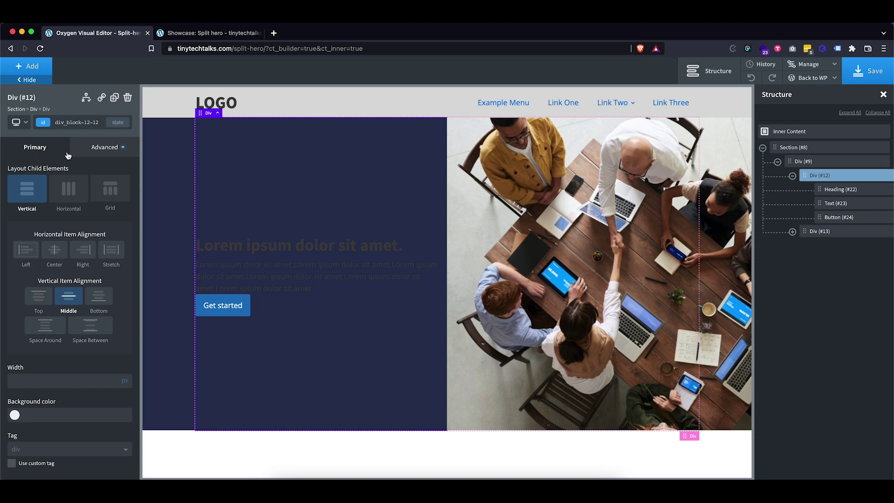
- Add the class split-hero__content to the first column div
click(61, 122)
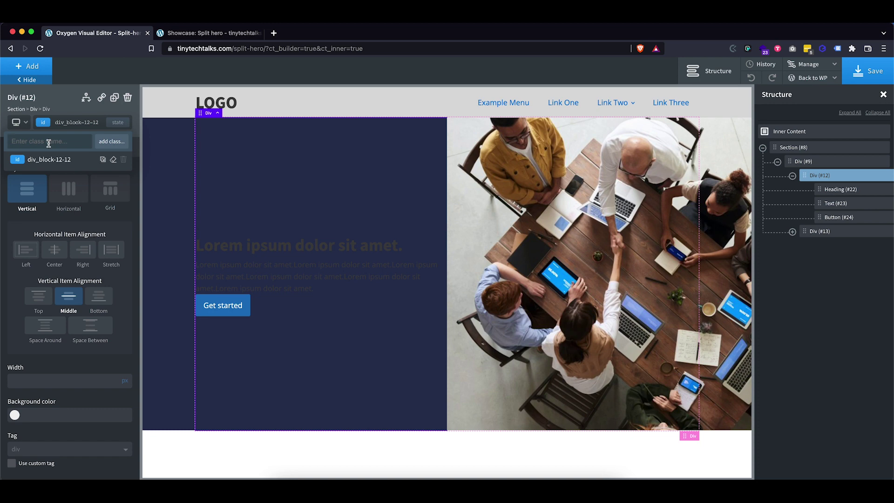
click(49, 142)
text(spli)
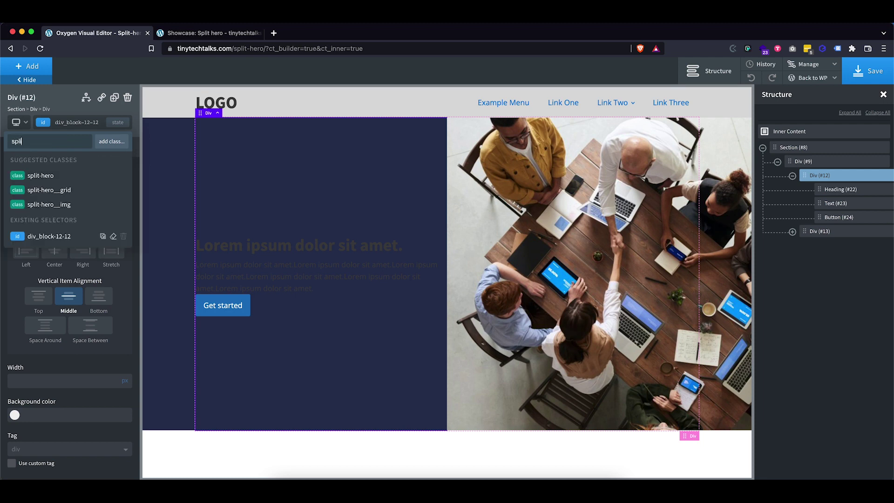
text(t-hero__)
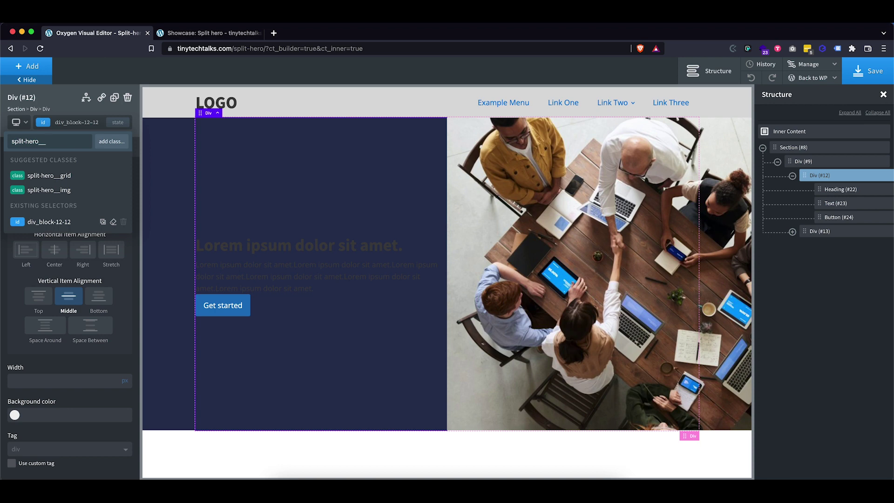
text(co)
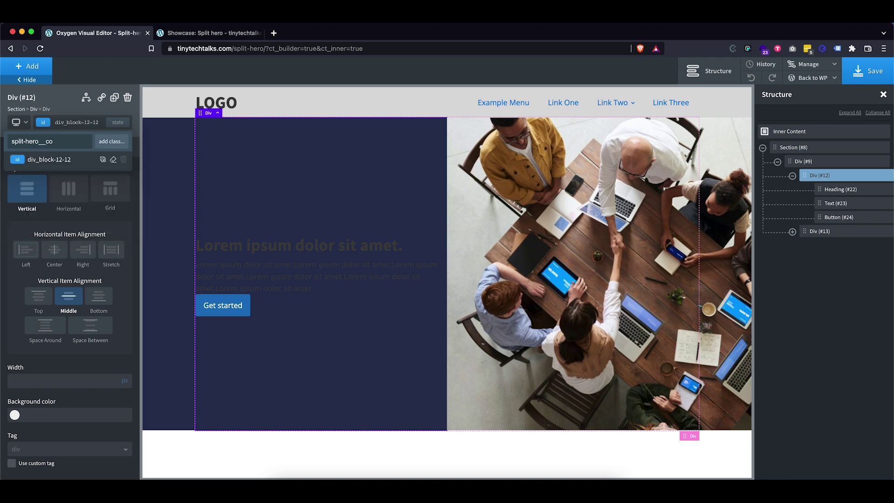
text(ent)
key(BackSpace)
key(BackSpace)
key(BackSpace)
text(ntent)
click(101, 144)
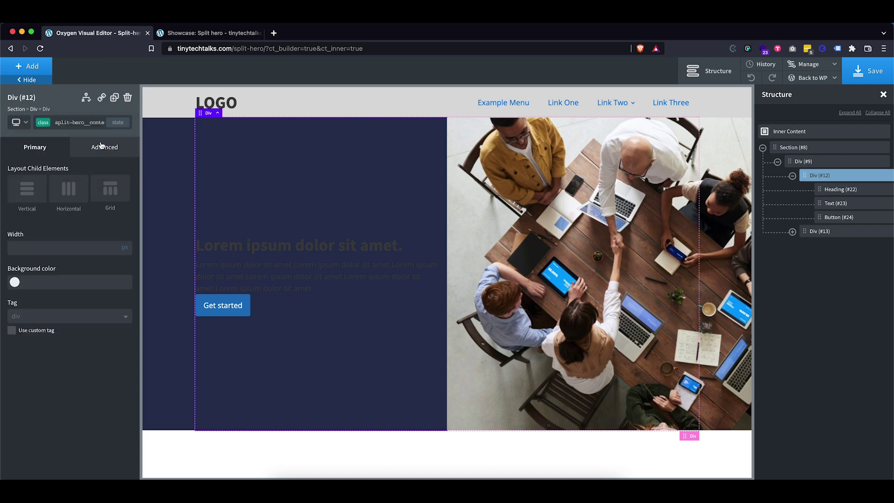
- Copy the div's ID styles to the split-hero__content class, clear the ID's own styles and make the class the active selector
click(60, 123)
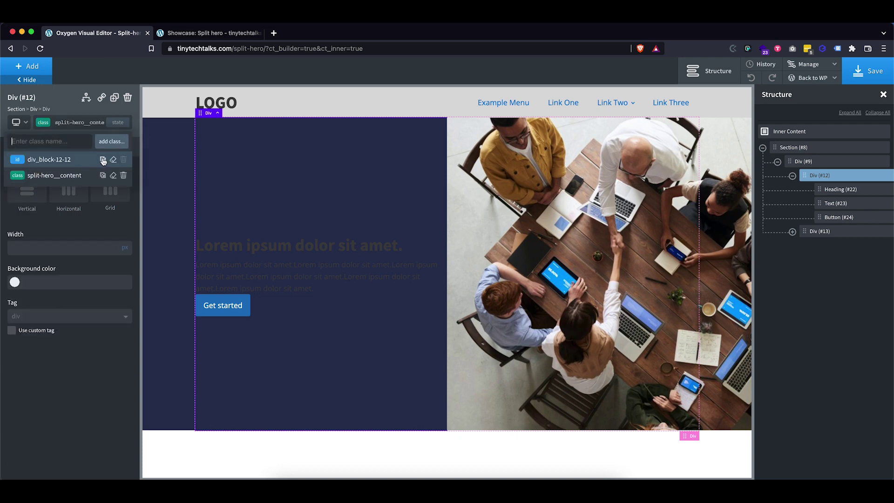
click(55, 175)
click(69, 122)
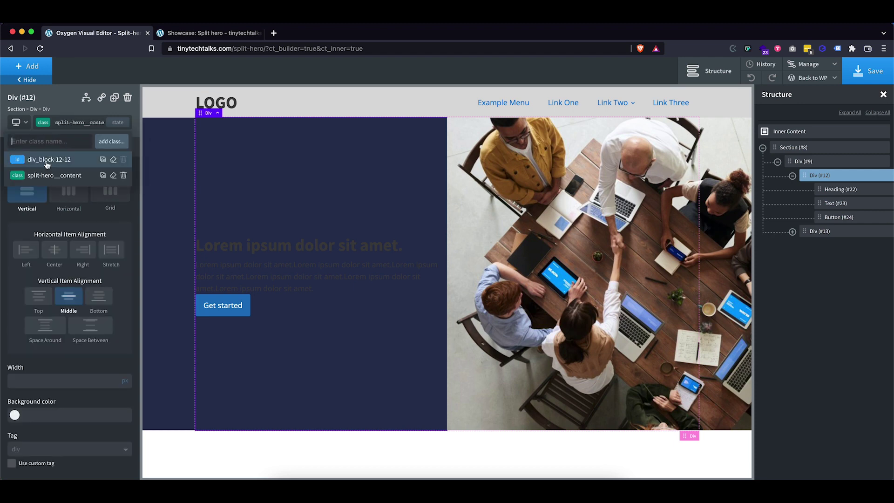
click(113, 160)
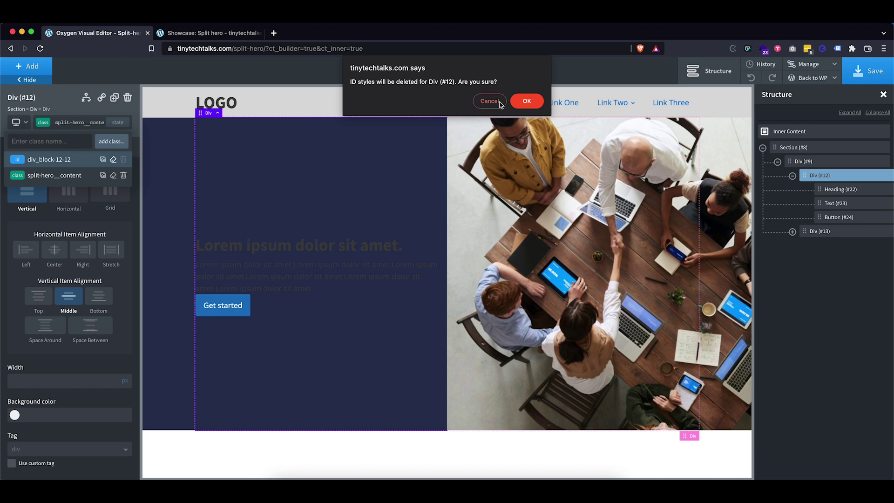
click(526, 102)
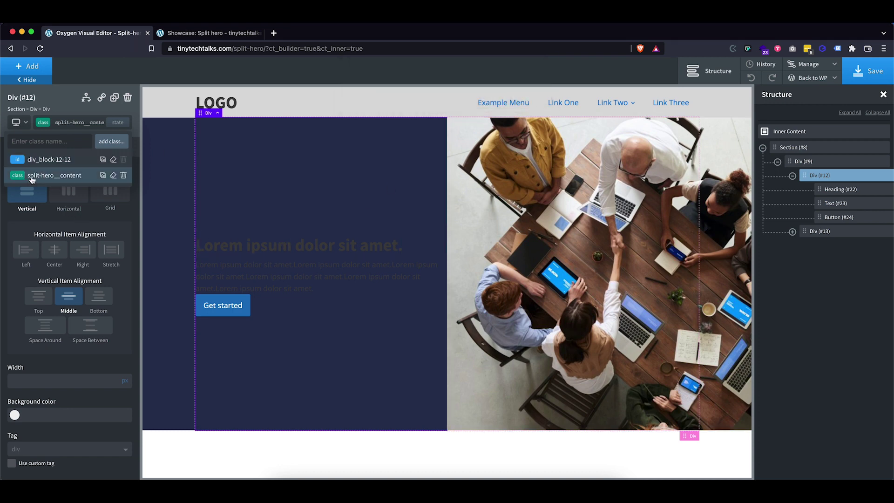
click(47, 175)
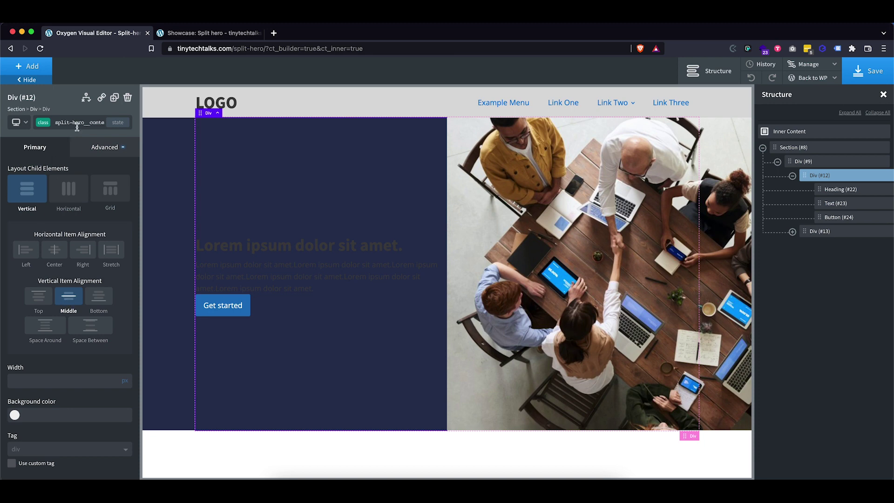
- Set the typography color of the split-hero__content class to white
click(94, 150)
click(56, 251)
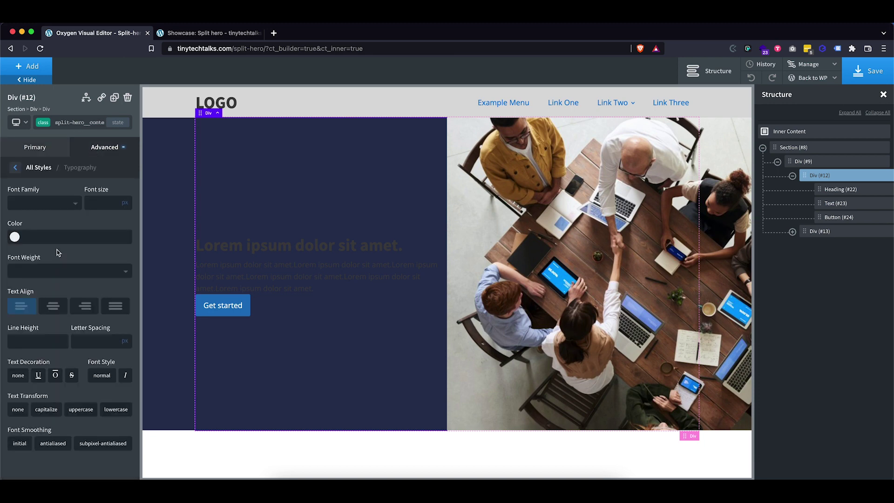
click(38, 237)
text(white)
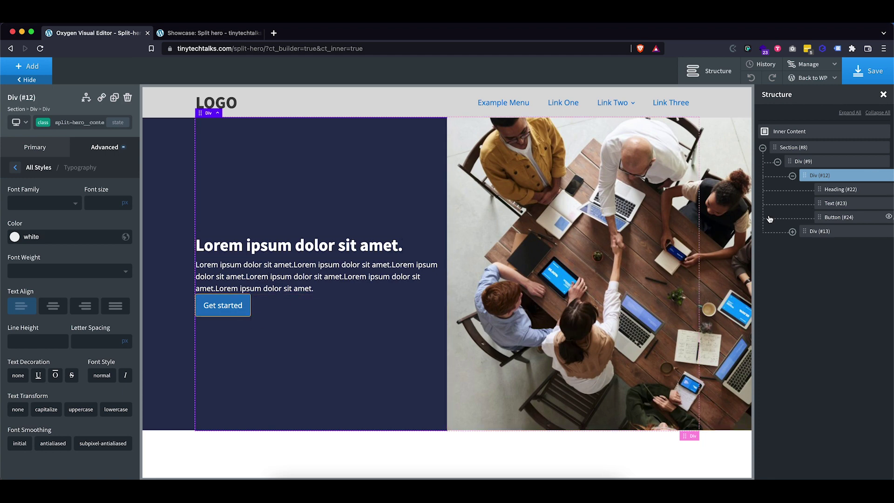
- Add the class hero__title to the heading
click(833, 188)
click(65, 123)
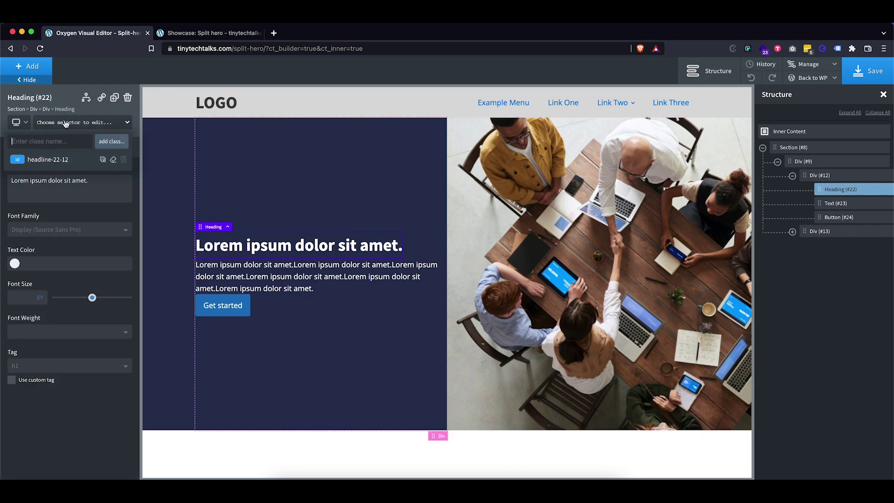
text(her)
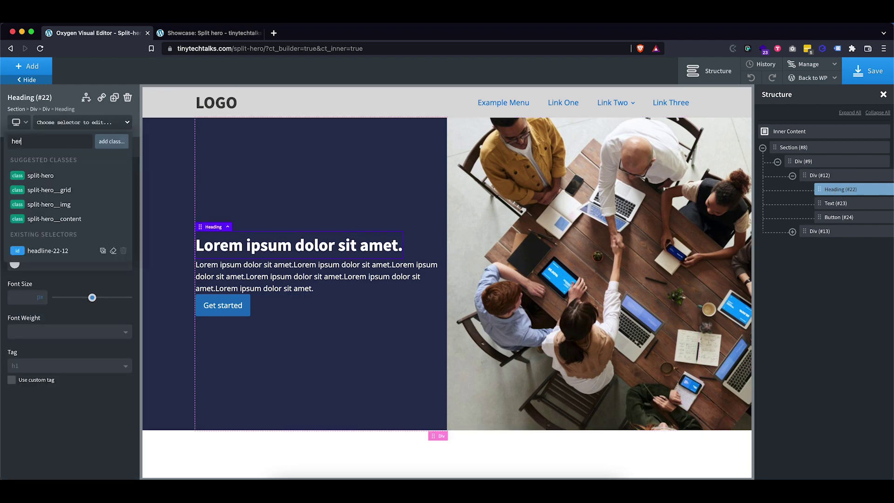
text(o__title)
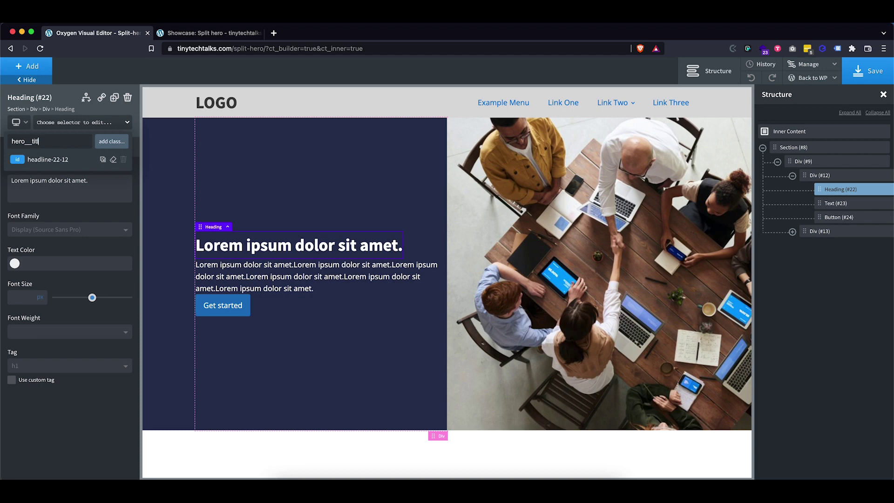
click(111, 141)
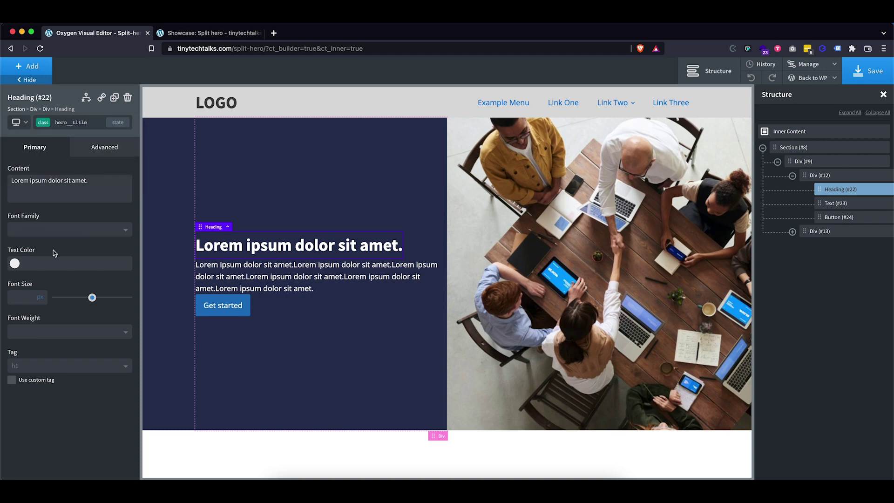
- Give the hero__title class a bottom margin of 3 rem
click(94, 148)
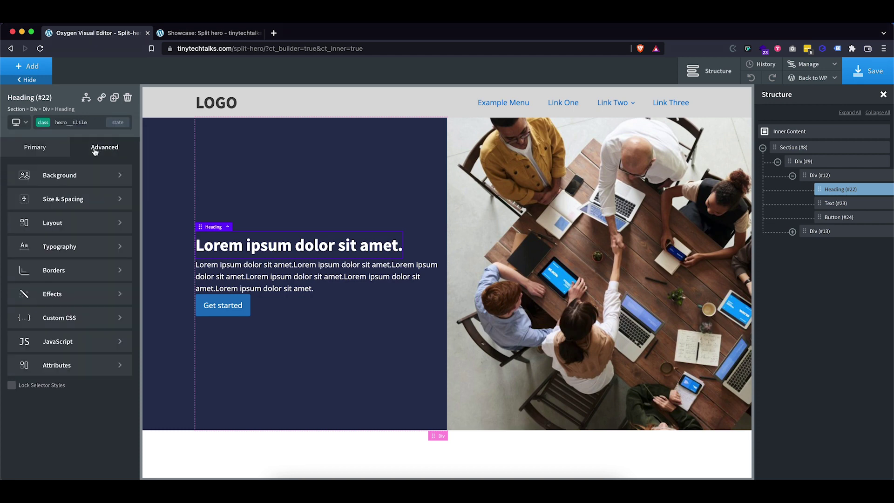
click(78, 200)
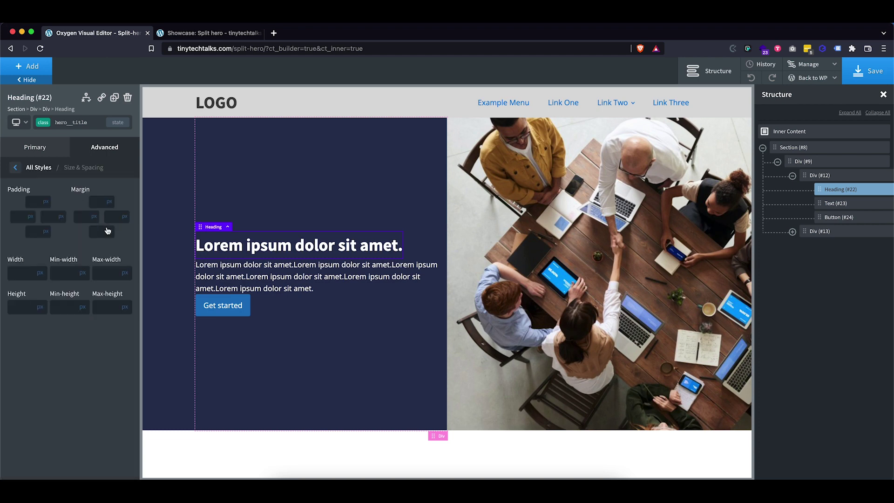
click(113, 243)
click(96, 231)
text(3)
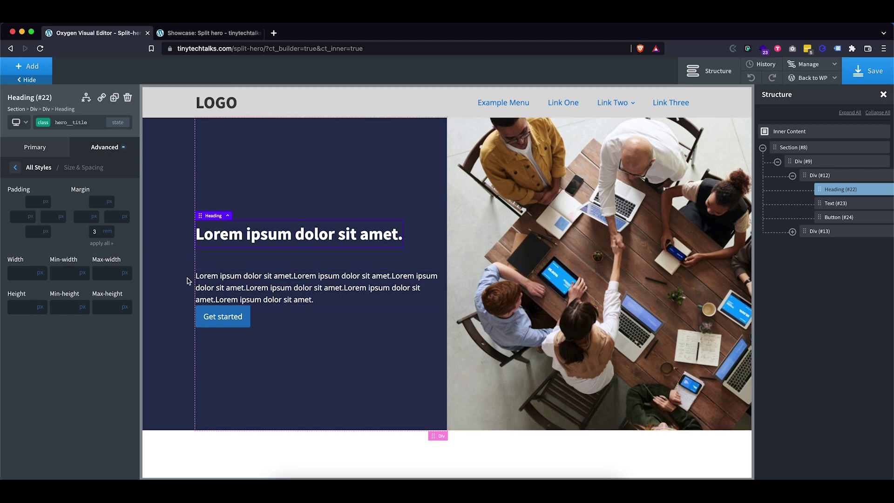
- Add the class hero__text to the text block under the heading
click(272, 298)
click(58, 123)
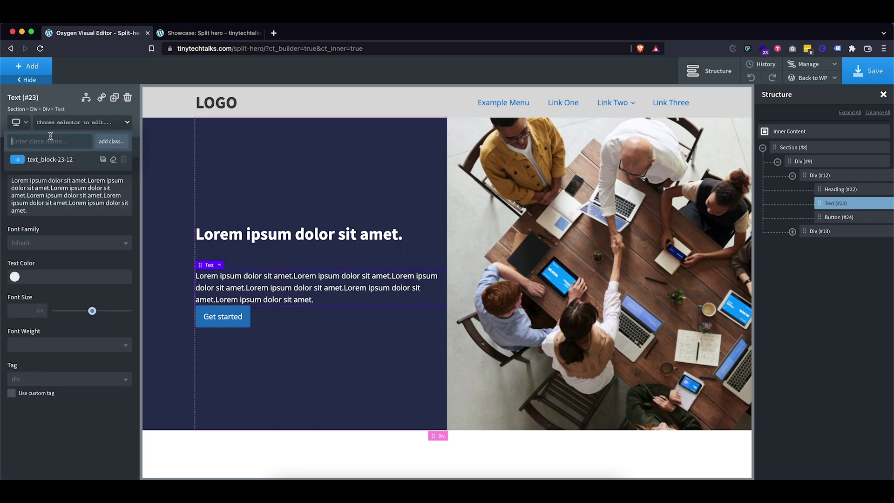
text(hero)
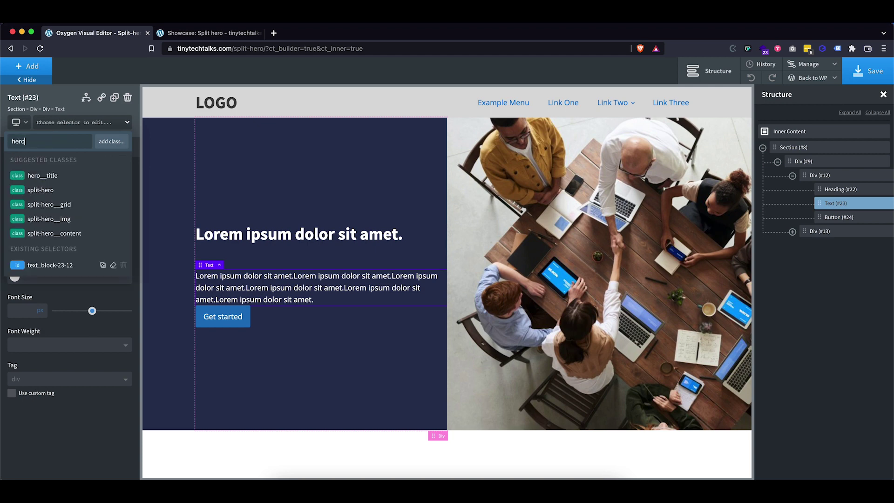
text(__)
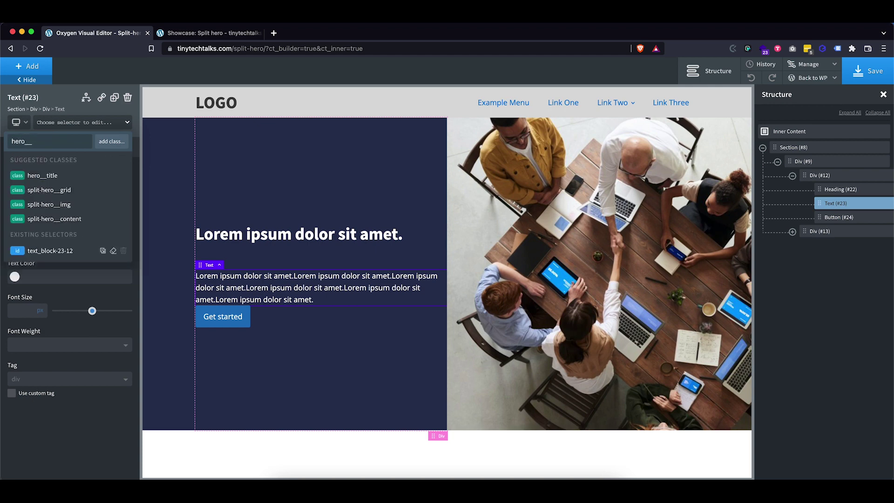
text(text)
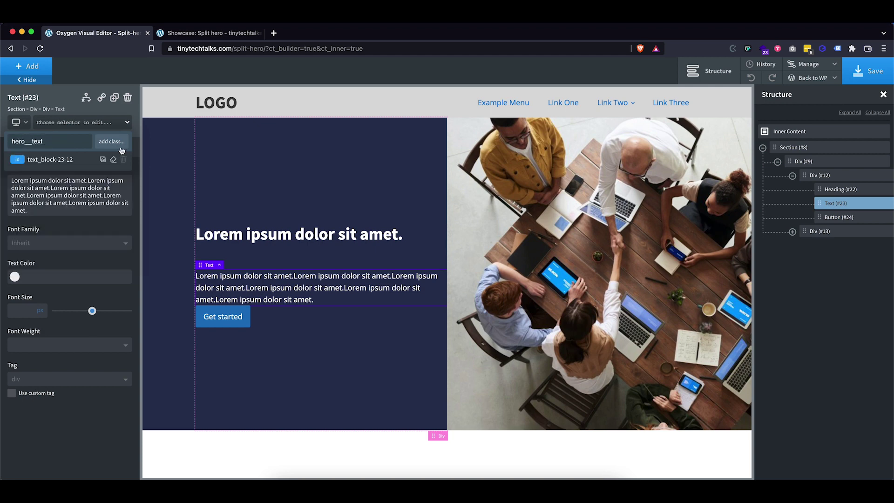
click(118, 143)
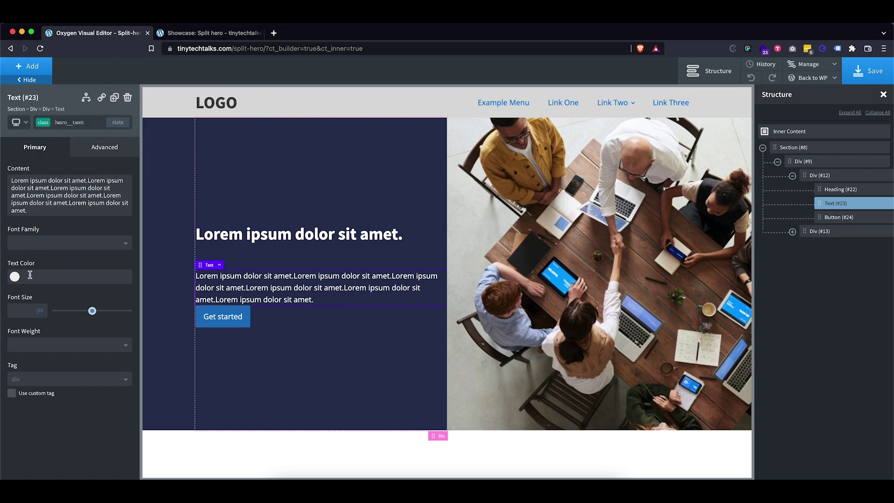
- Give the hero__text class a bottom margin of 3 rem
click(94, 154)
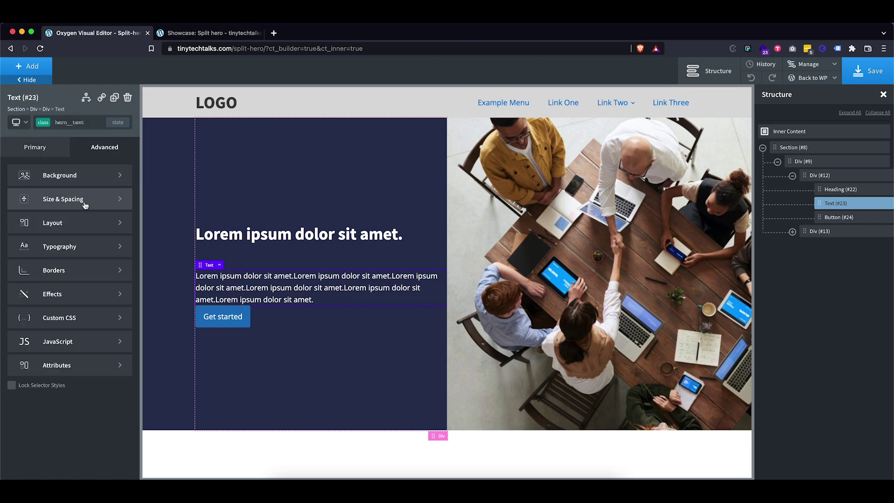
click(84, 201)
click(110, 234)
click(110, 242)
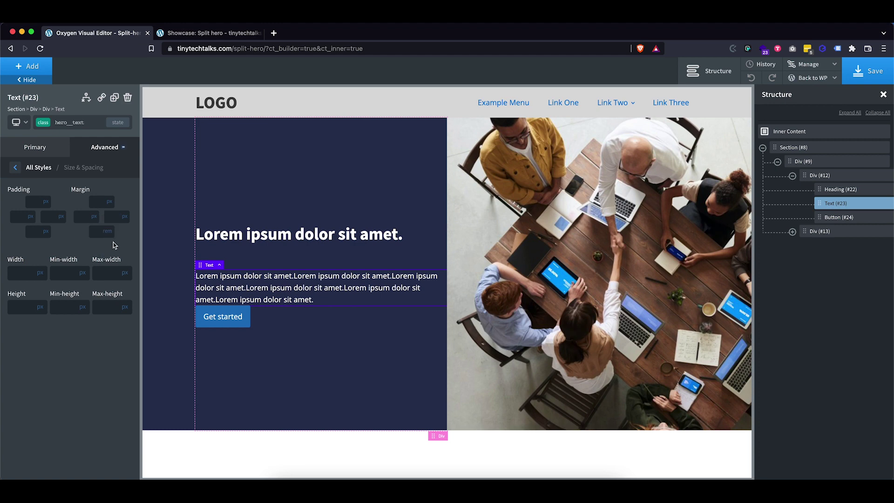
text(3)
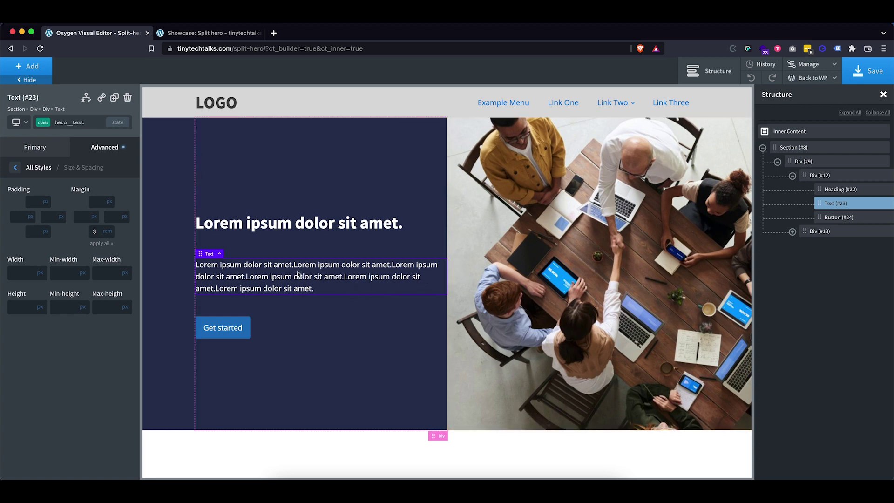
- Limit the hero__text class to a max-width of 25 rem
click(125, 275)
click(126, 287)
click(104, 275)
text(25)
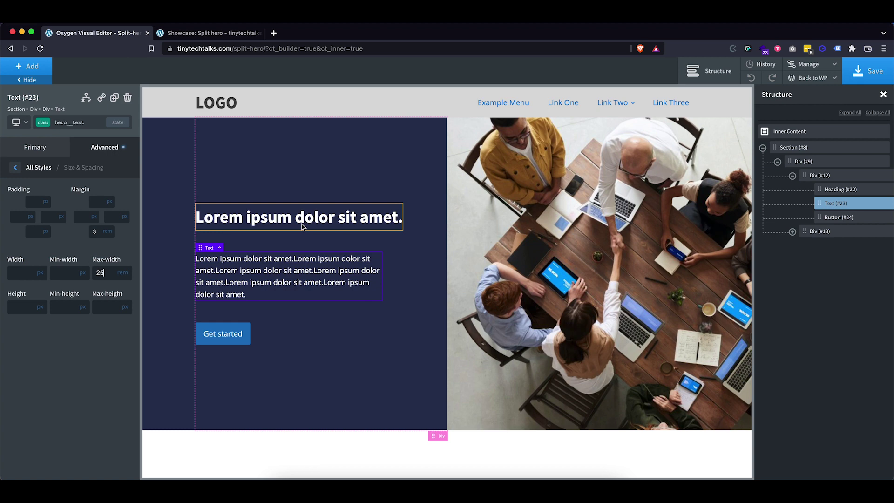
- Limit the heading's hero__title class to a max-width of 25 rem
click(364, 225)
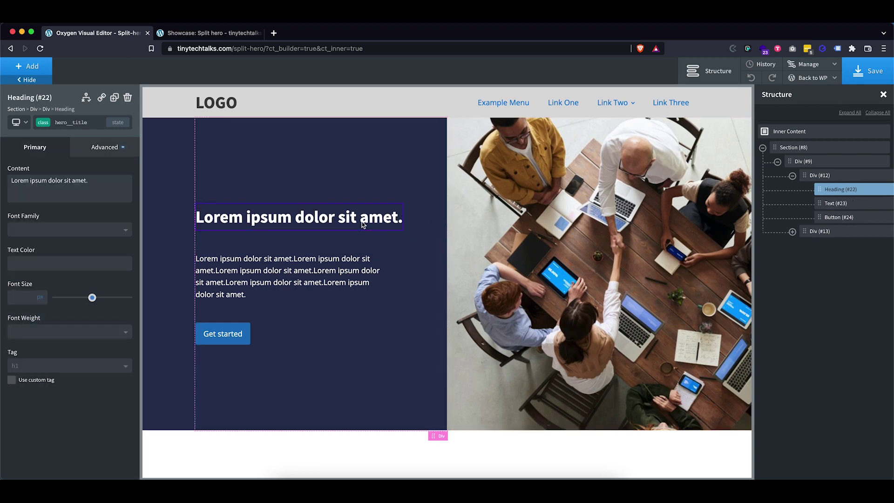
click(105, 147)
click(82, 199)
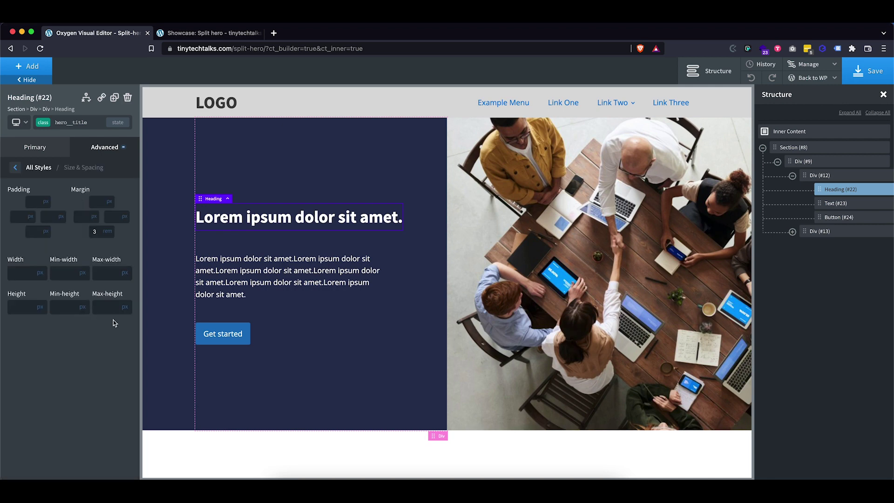
click(128, 287)
text(25)
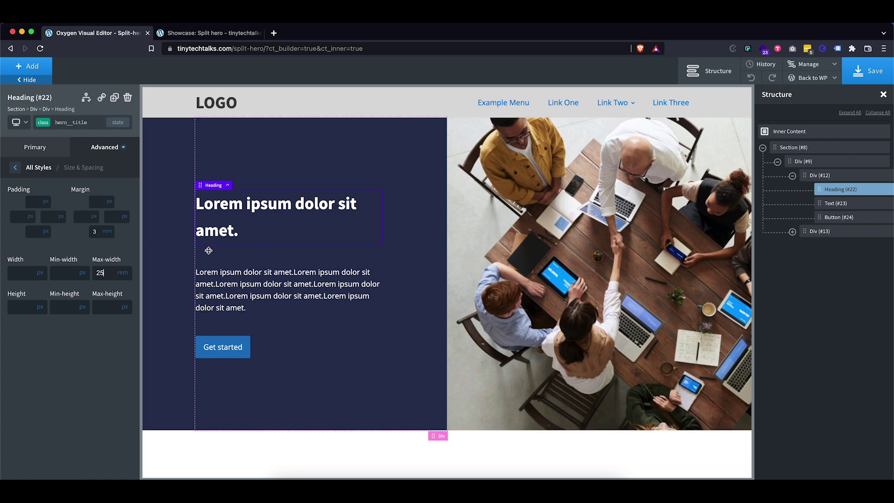
- Set the Get started button's color to the purple global color
click(228, 352)
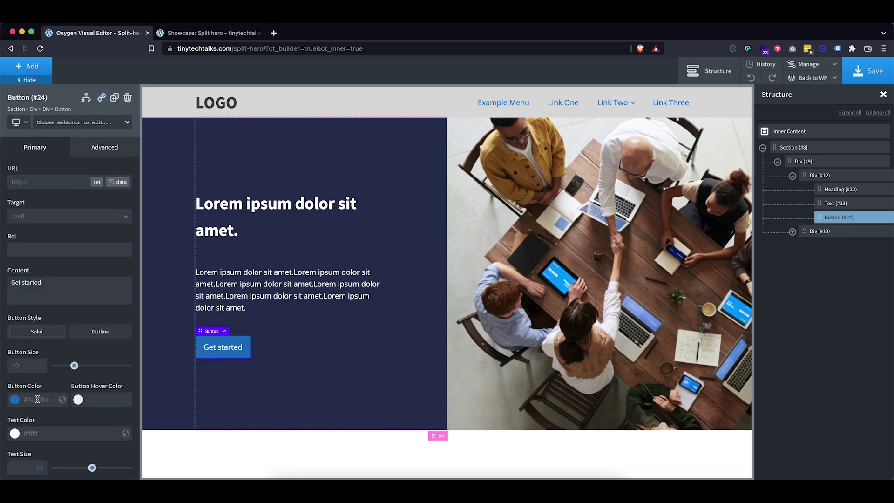
scroll(37, 433, down, 3)
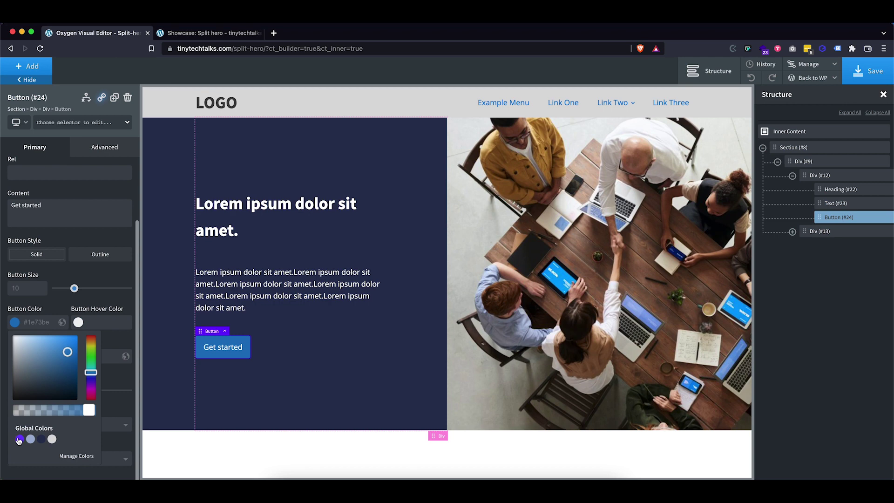
click(20, 439)
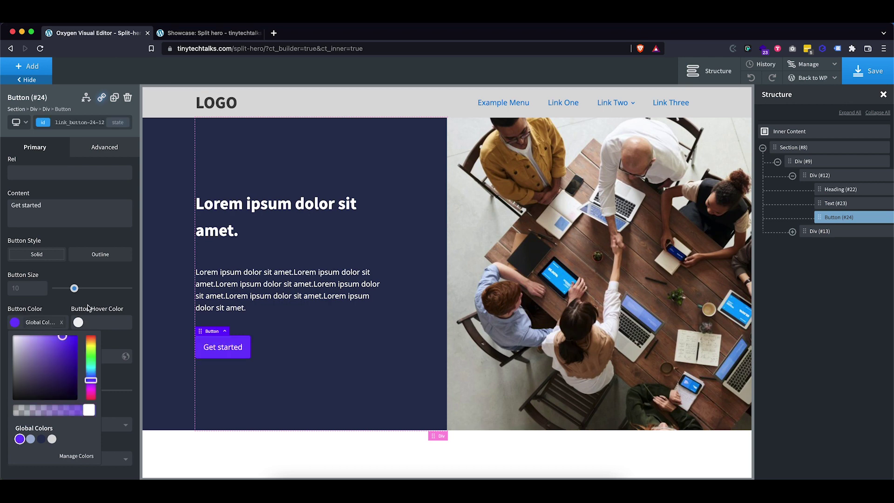
- Set the button's hover color to #835afc, a lighter shade of the purple global color
click(83, 318)
click(79, 322)
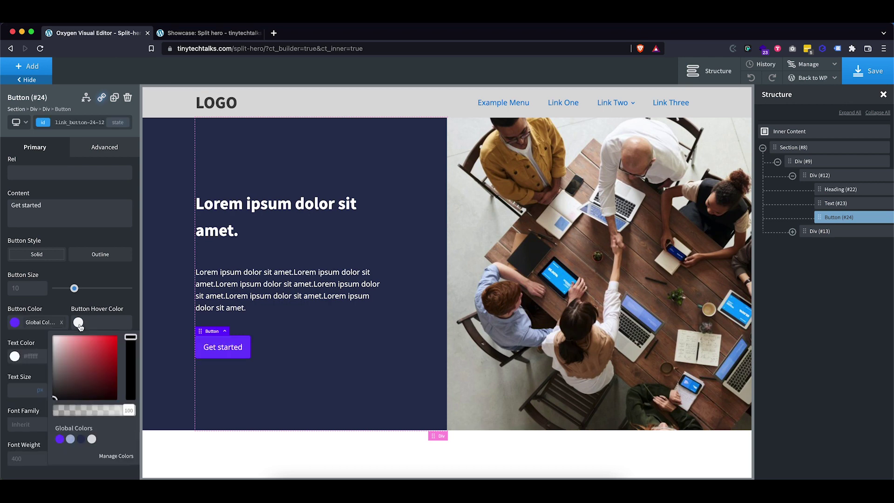
click(59, 439)
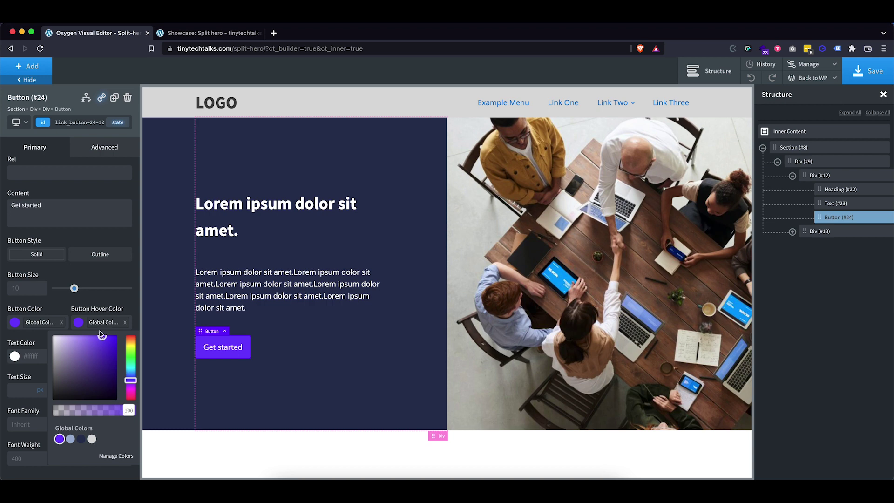
drag(99, 336, 94, 336)
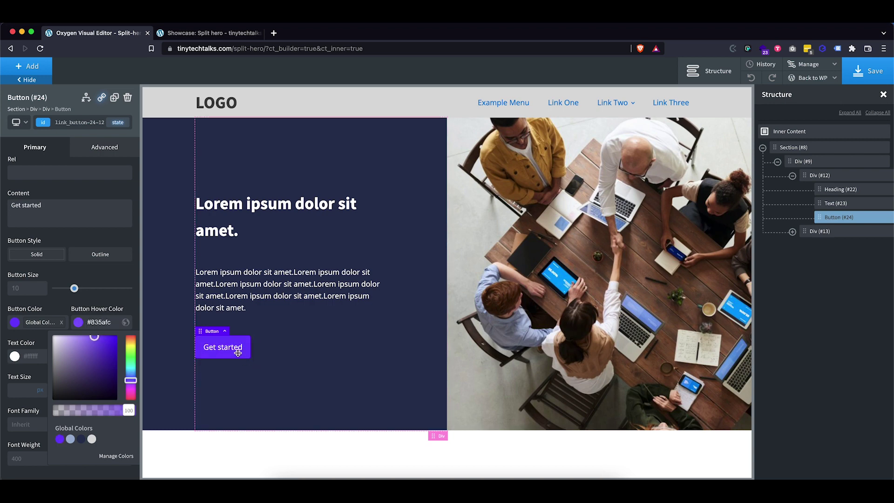
click(110, 297)
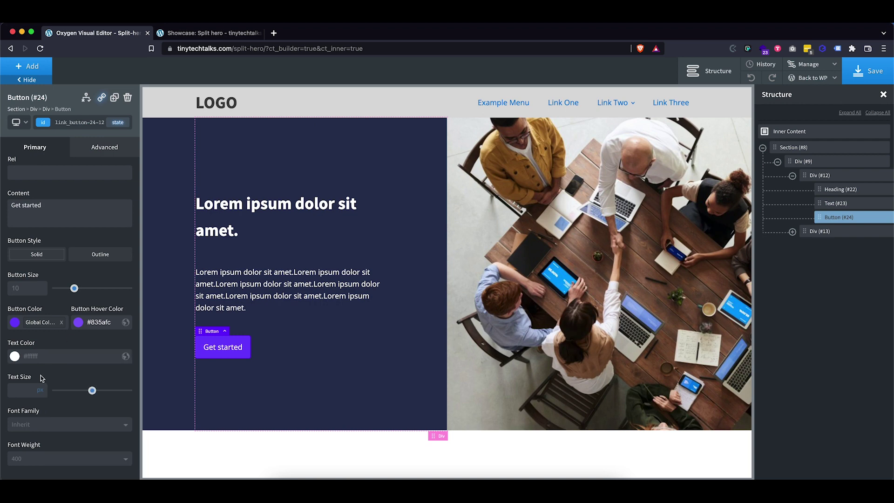
- Set the hero__title class's bottom margin to 2 rem
scroll(41, 378, up, 3)
click(247, 236)
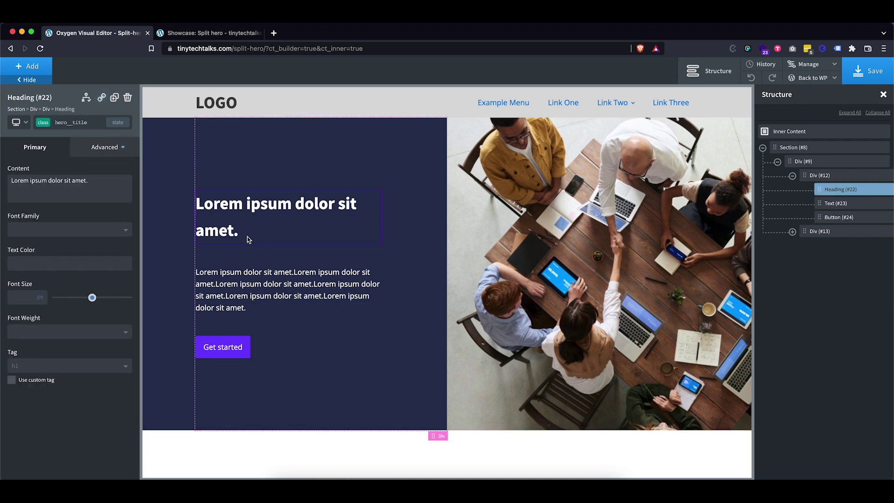
click(103, 148)
click(83, 201)
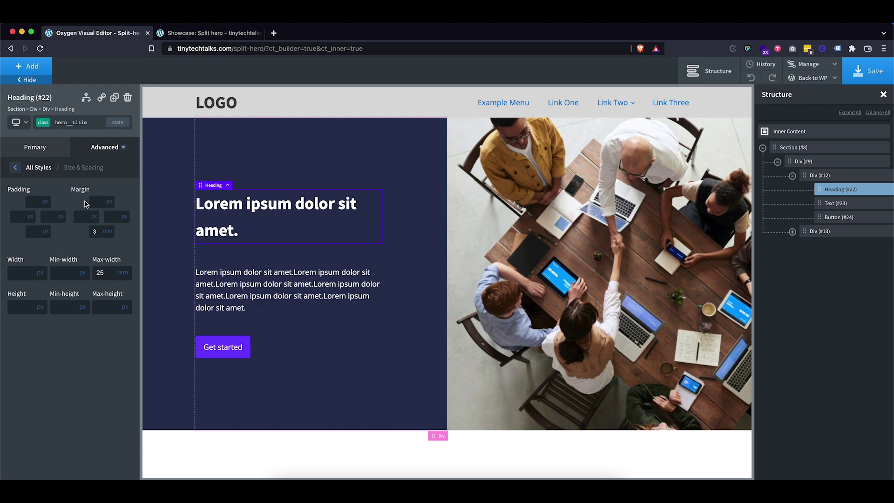
double_click(95, 232)
text(2)
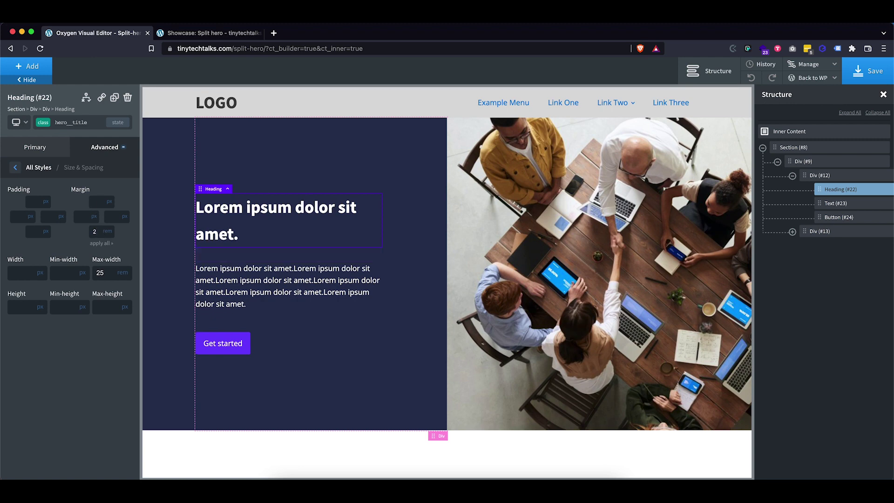
- Set the hero__text class's bottom margin to 2 rem
click(198, 291)
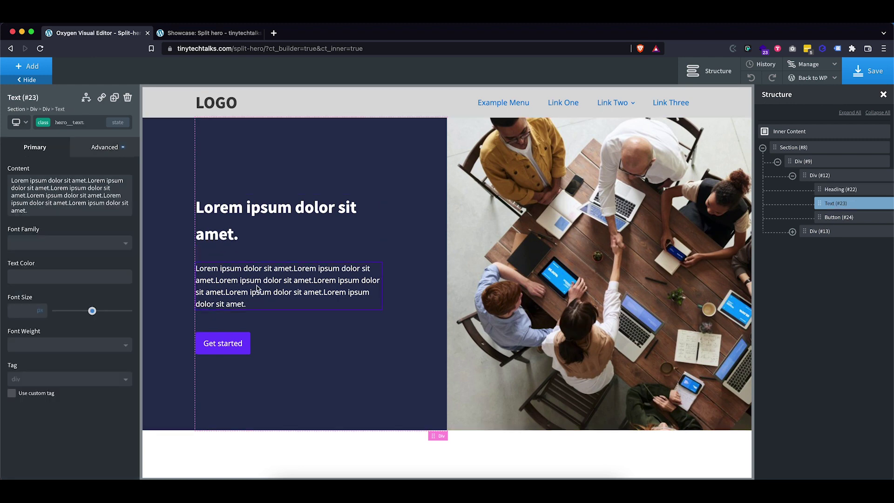
click(105, 147)
click(84, 201)
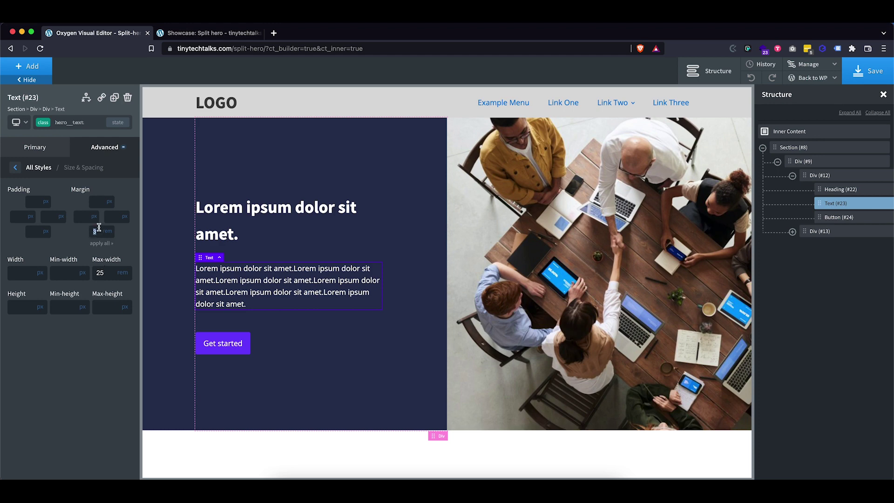
double_click(98, 228)
text(2)
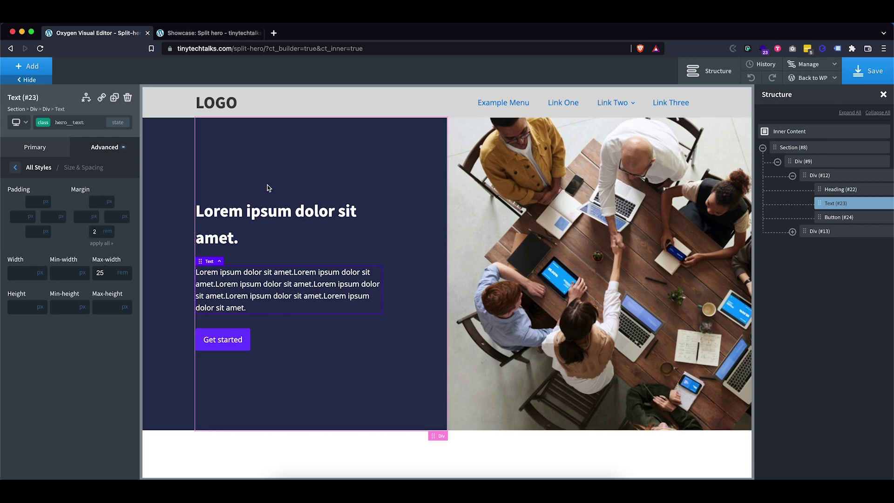
- Save the page and view its frontend to check the padding above and below the hero image
click(370, 175)
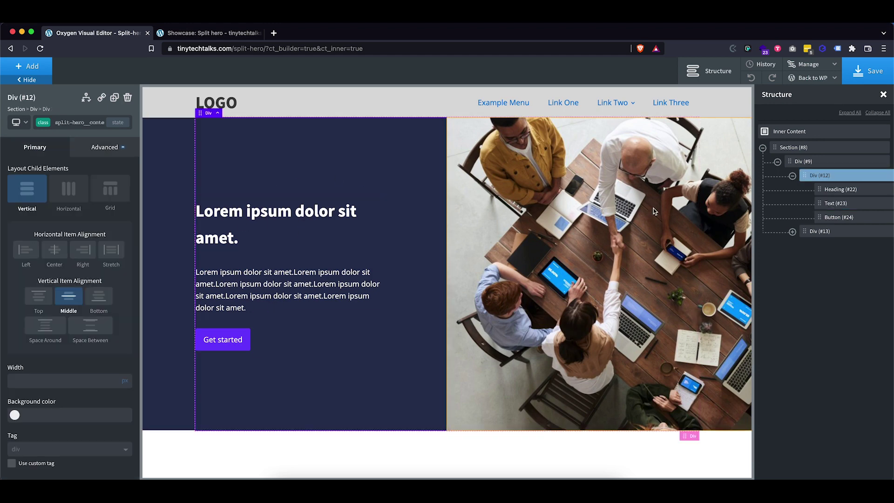
click(873, 79)
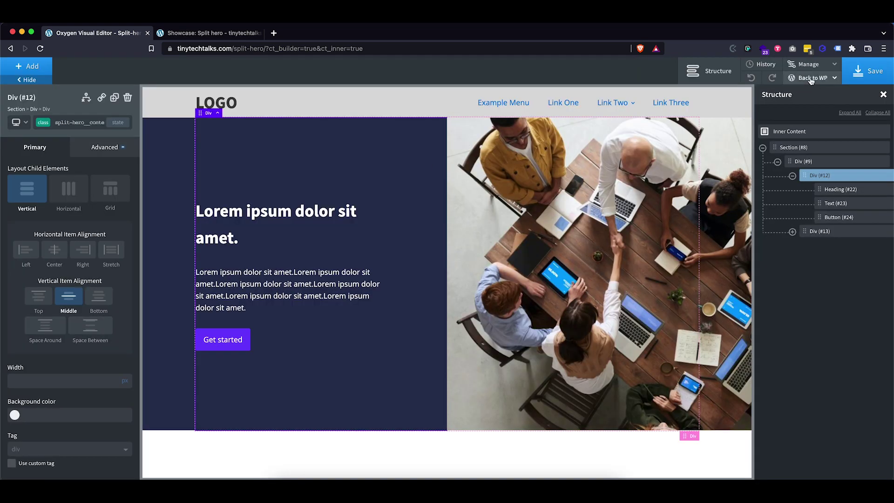
mouse_move(810, 81)
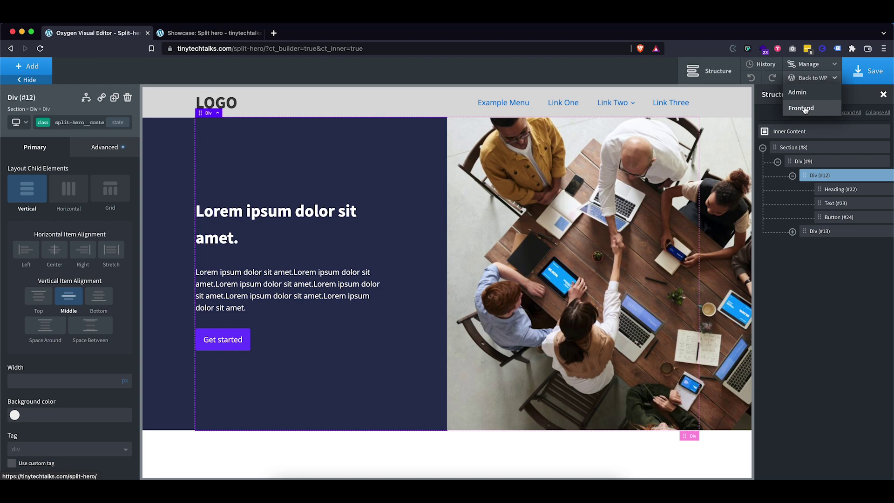
click(805, 109)
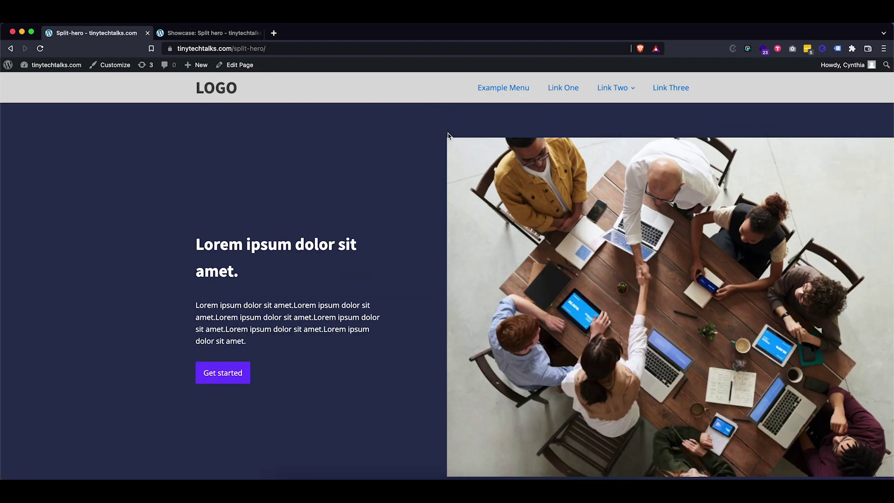
scroll(424, 178, down, 1)
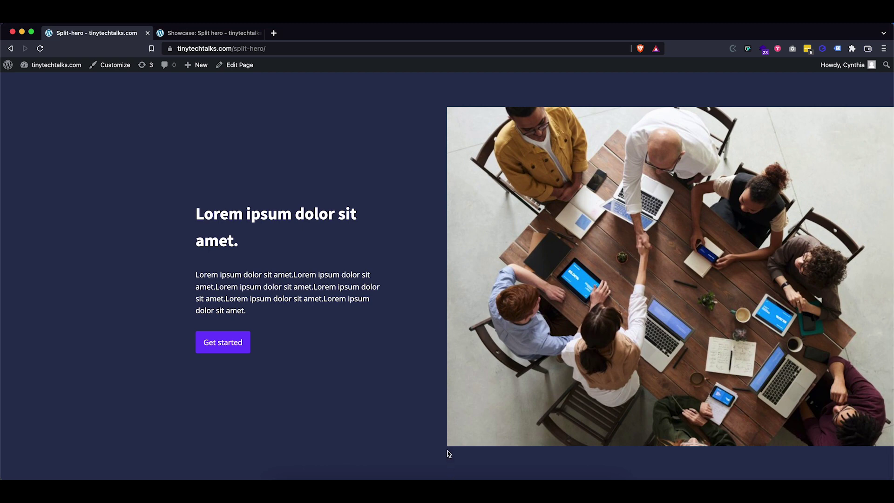
scroll(433, 394, up, 1)
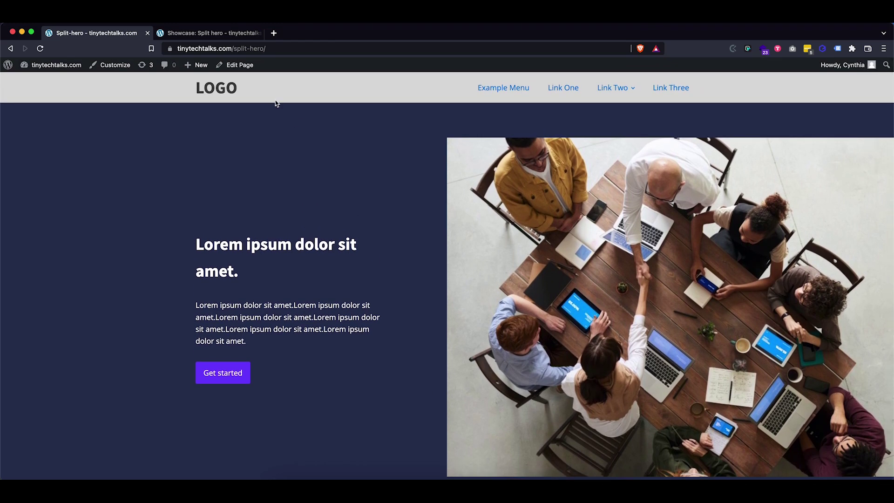
- Reopen the page in Oxygen and clear the top and bottom container padding from the section's split-hero class
click(247, 69)
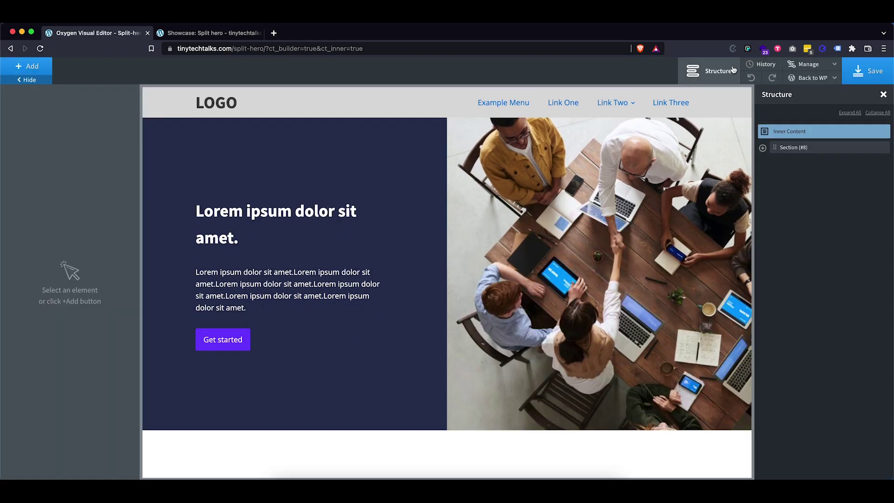
click(762, 148)
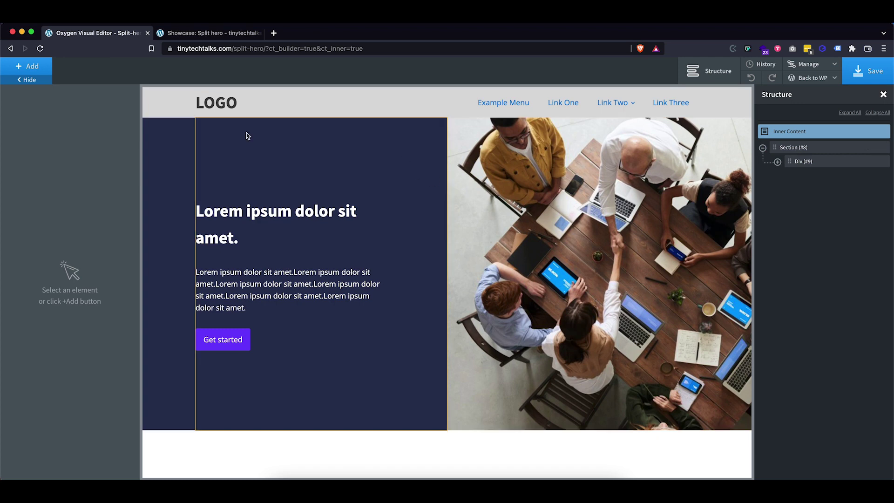
click(814, 148)
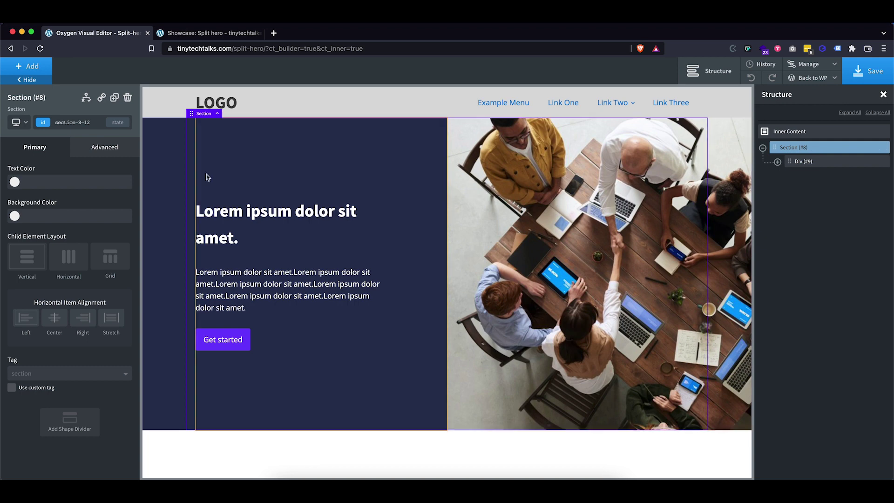
click(81, 122)
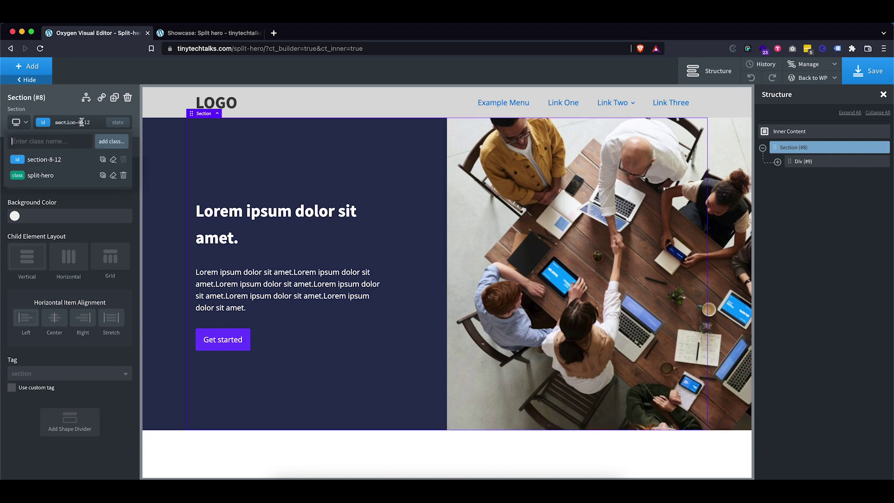
click(32, 179)
click(102, 147)
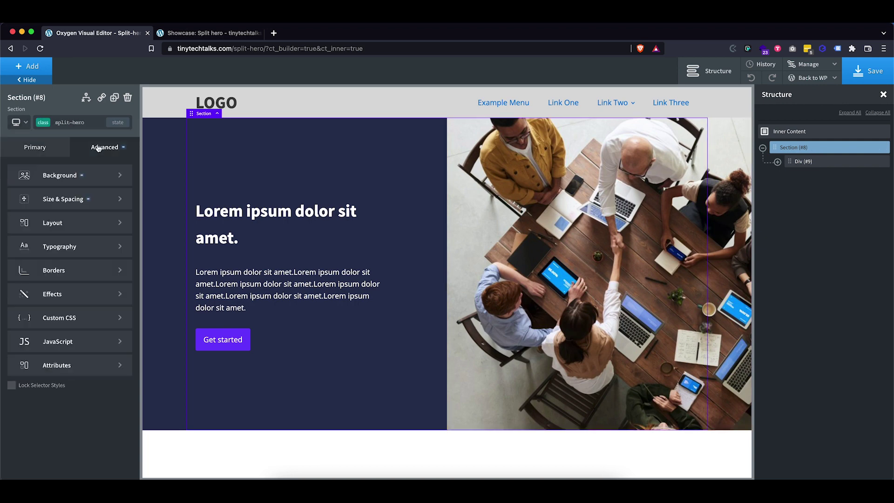
click(60, 195)
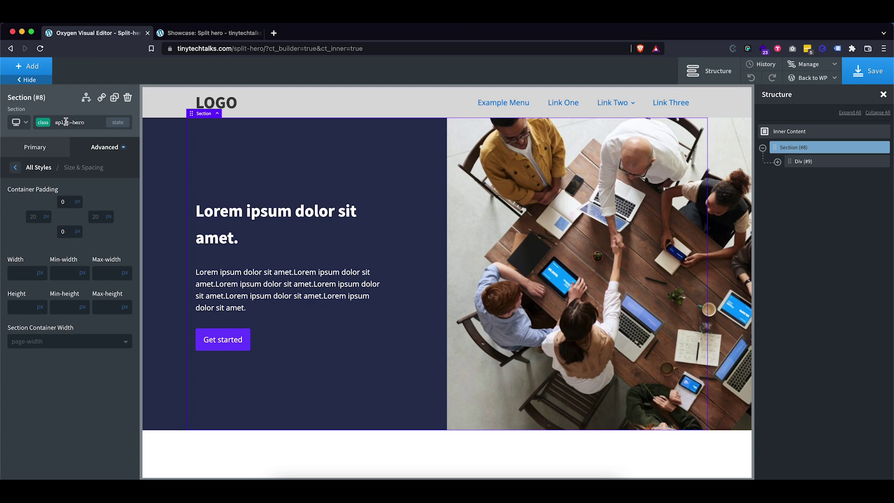
click(66, 197)
text(75)
click(64, 231)
text(75)
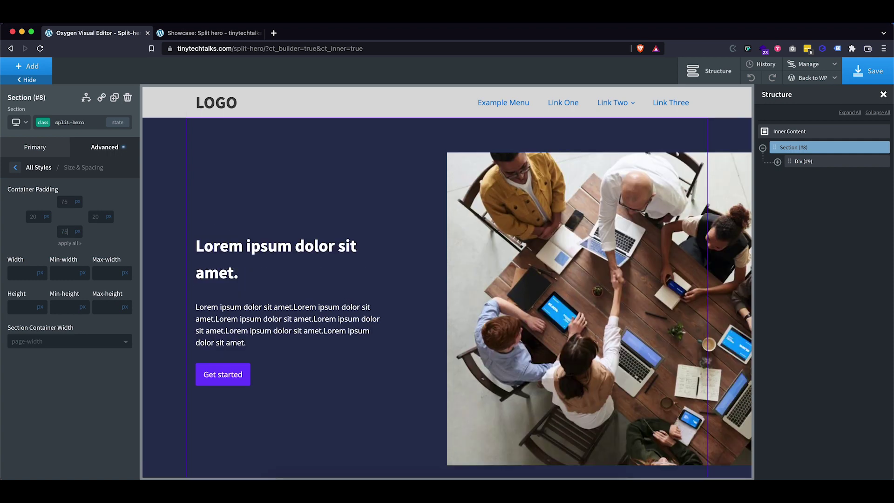
- Set the top and bottom container padding to 0 px on the section's own ID, section-8-12
click(70, 122)
click(60, 160)
click(68, 204)
text(0)
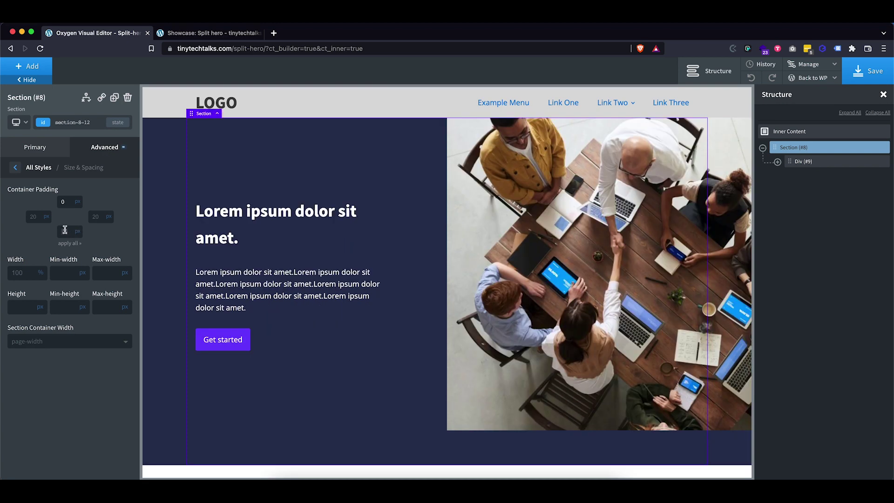
click(65, 229)
text(0)
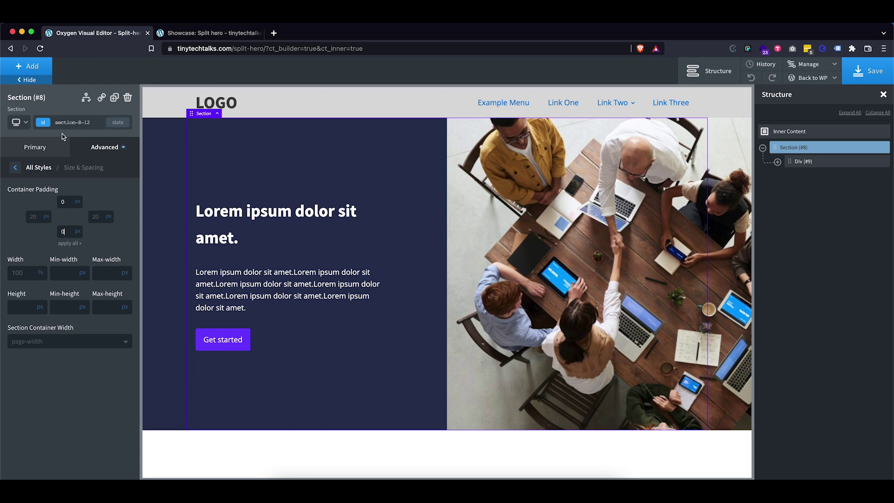
- Save the page and open its frontend in a new browser tab
click(873, 74)
mouse_move(817, 82)
right_click(809, 104)
click(792, 107)
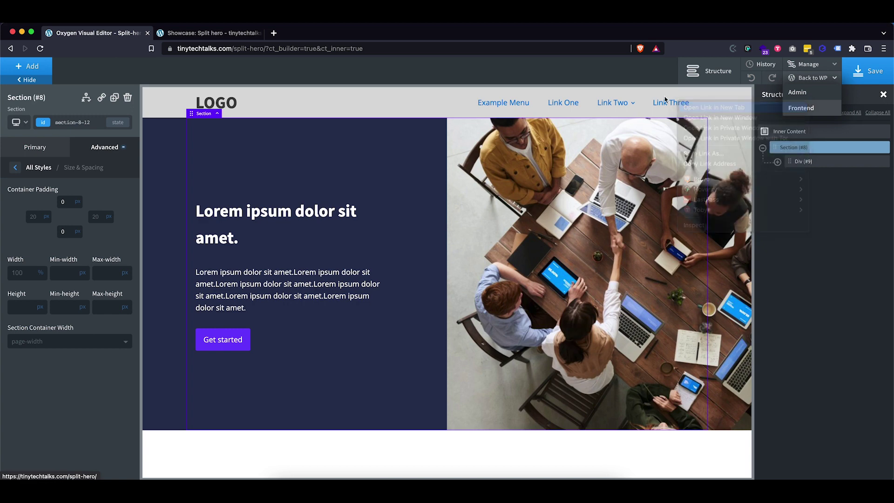
click(217, 32)
- Inspect the padding styles of the section's ct-section-inner-wrap element in DevTools
right_click(345, 153)
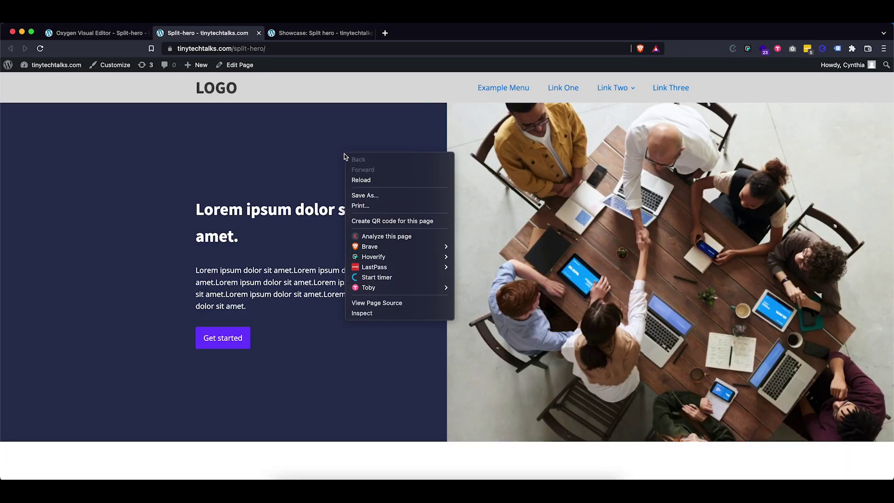
click(358, 312)
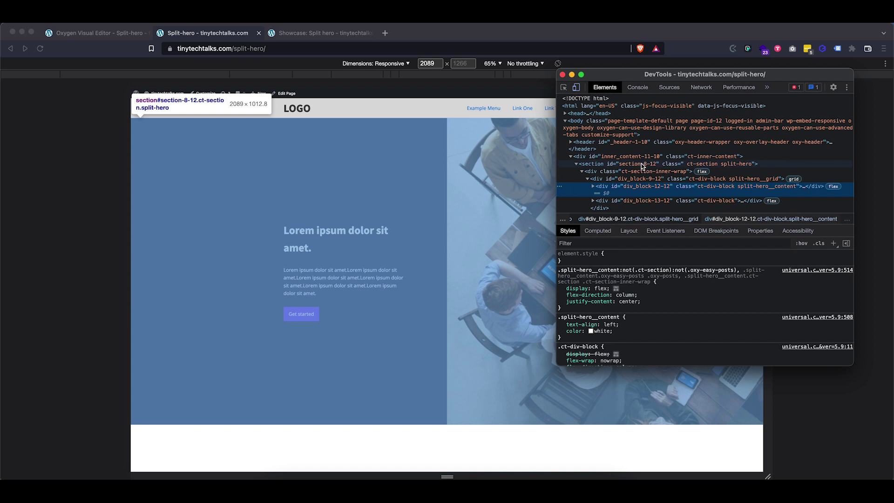
click(681, 173)
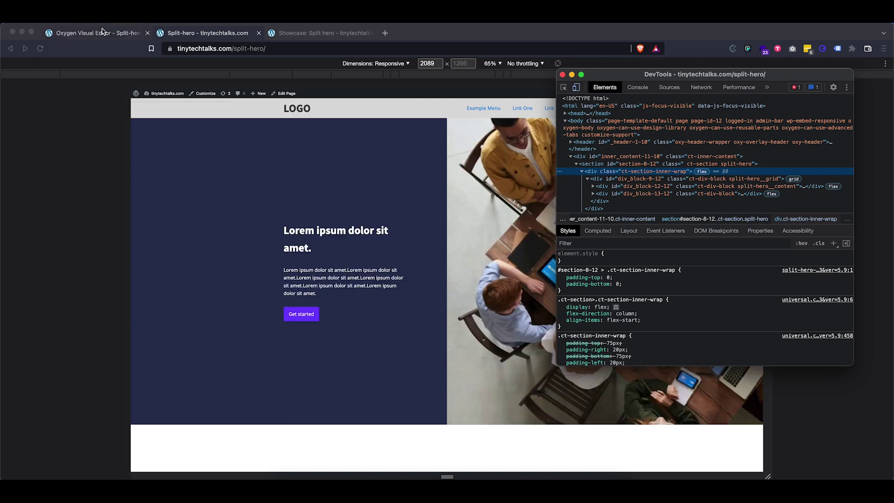
- Save the page in the Oxygen editor and check the split hero on the frontend tab
click(103, 31)
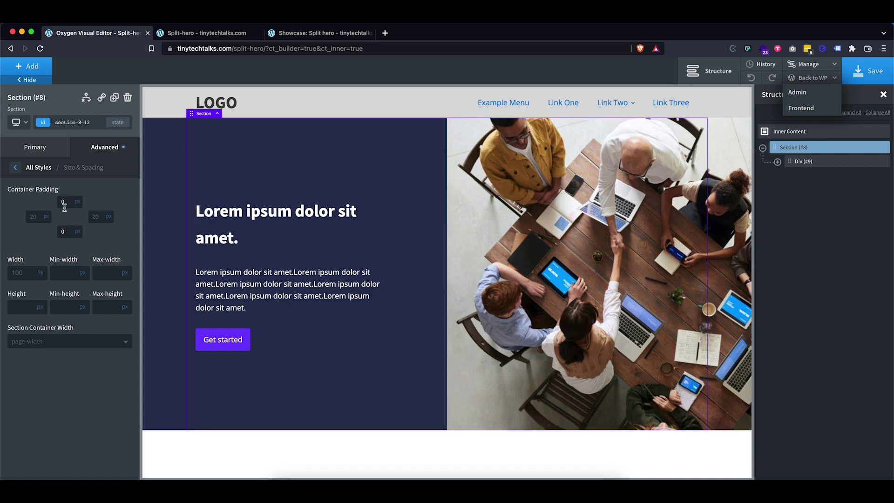
click(868, 74)
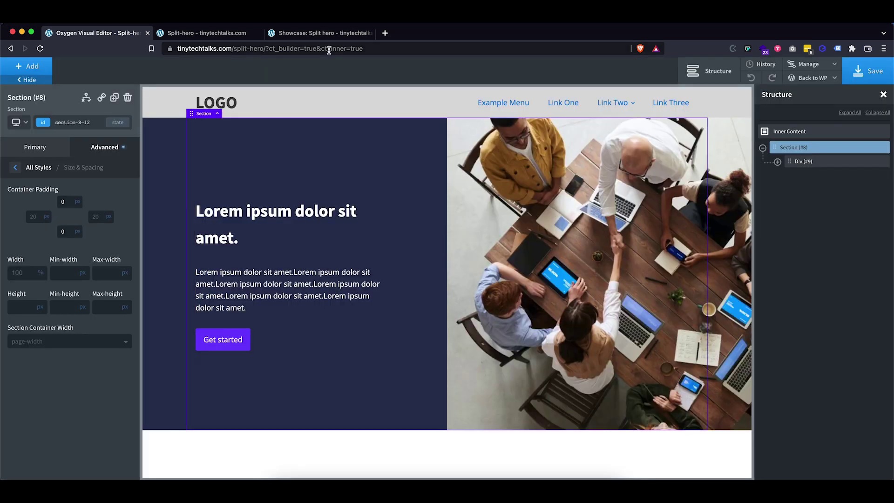
click(216, 33)
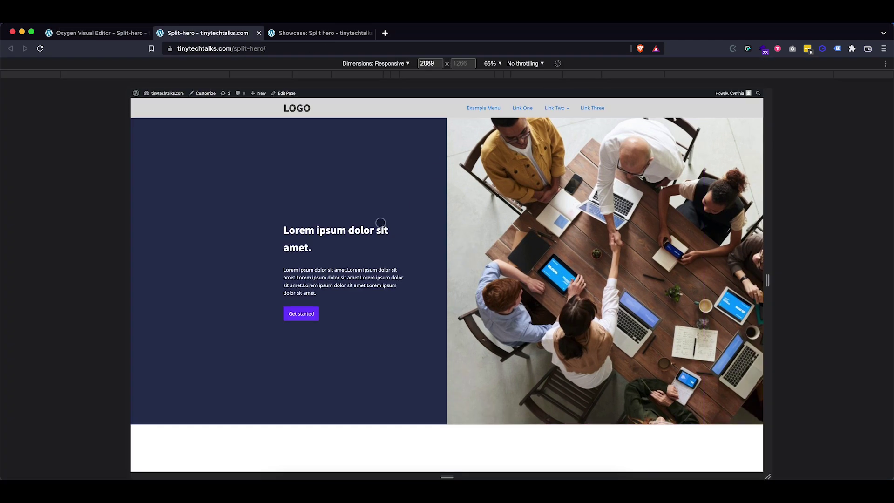
click(97, 33)
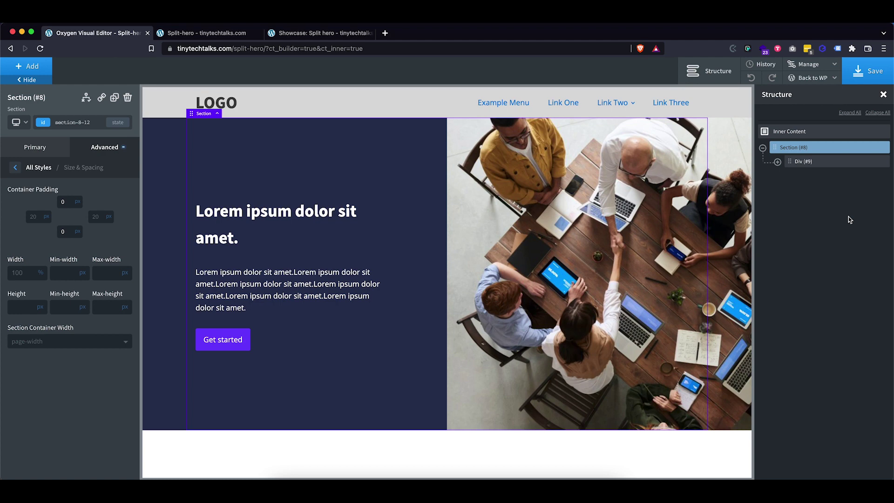
- Preview the hero at the less than 992px and less than 768px breakpoints, and return to less than 992px for editing
click(777, 161)
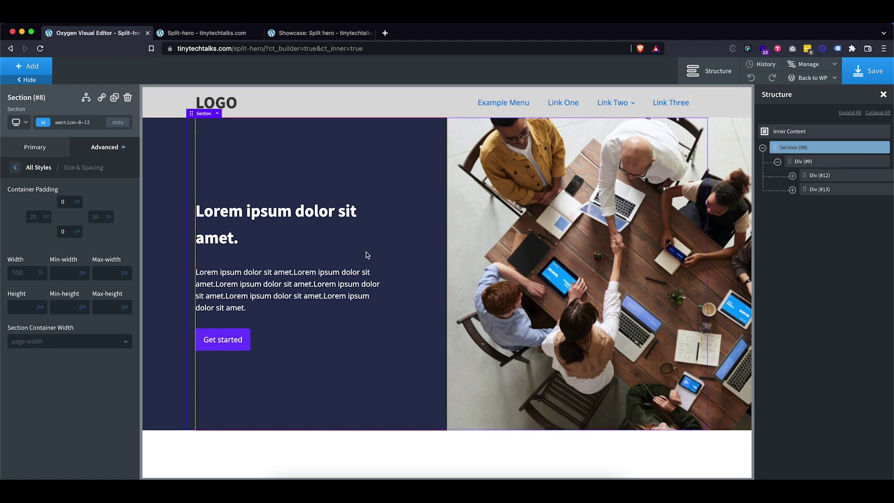
click(19, 122)
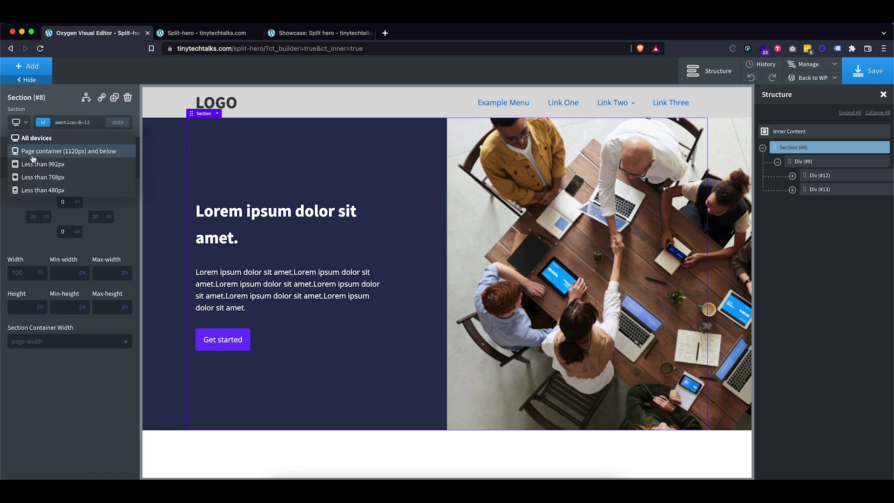
click(36, 177)
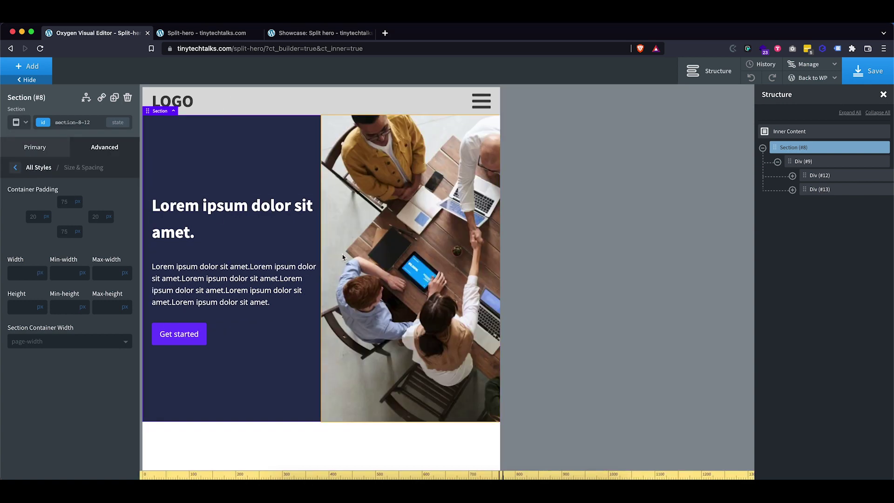
click(18, 122)
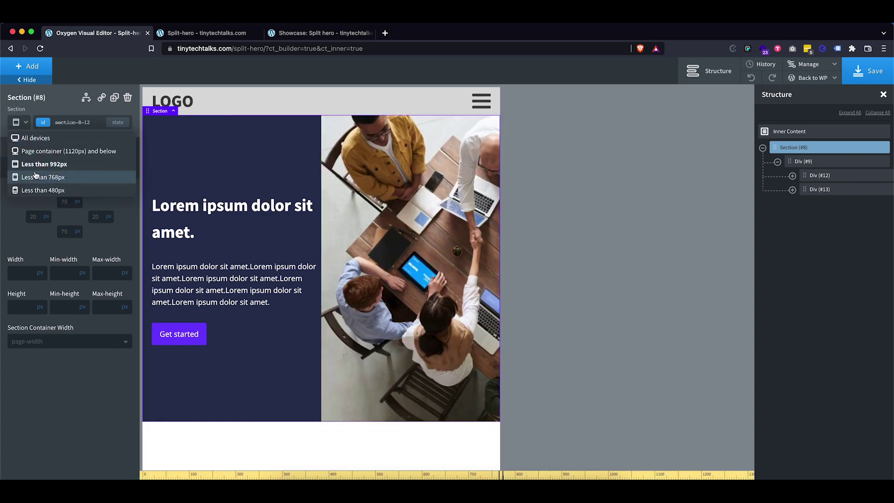
click(35, 189)
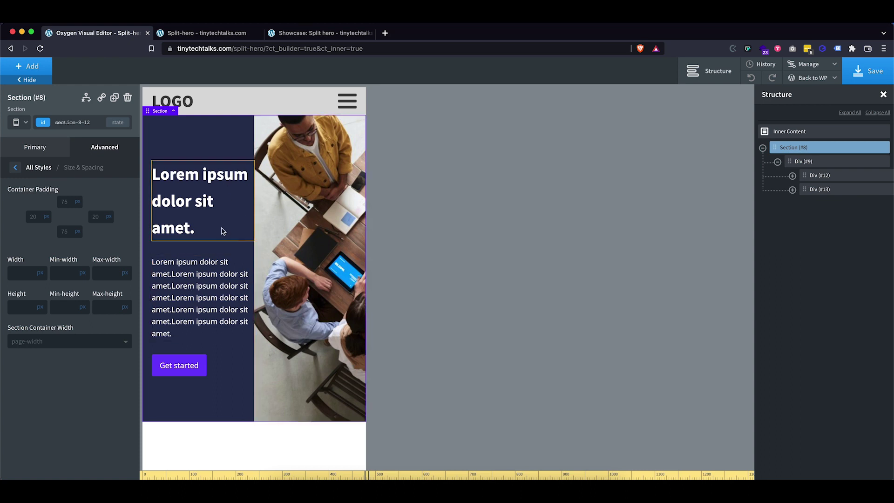
click(19, 122)
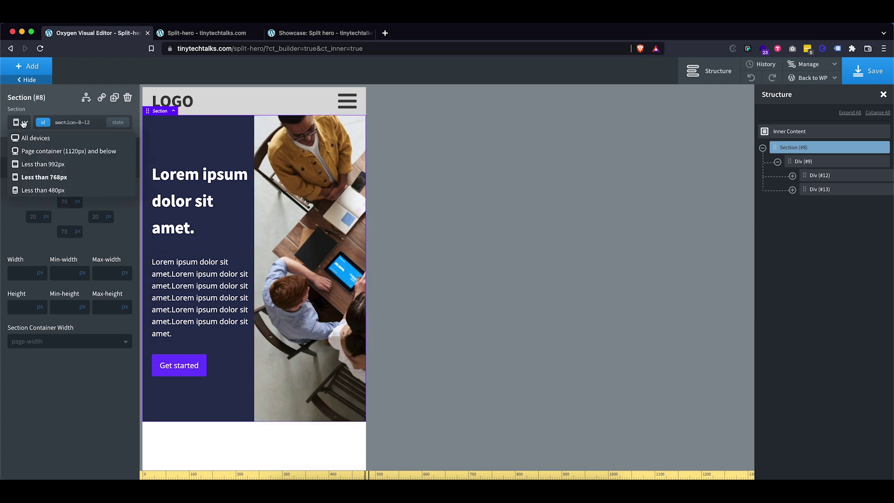
click(43, 164)
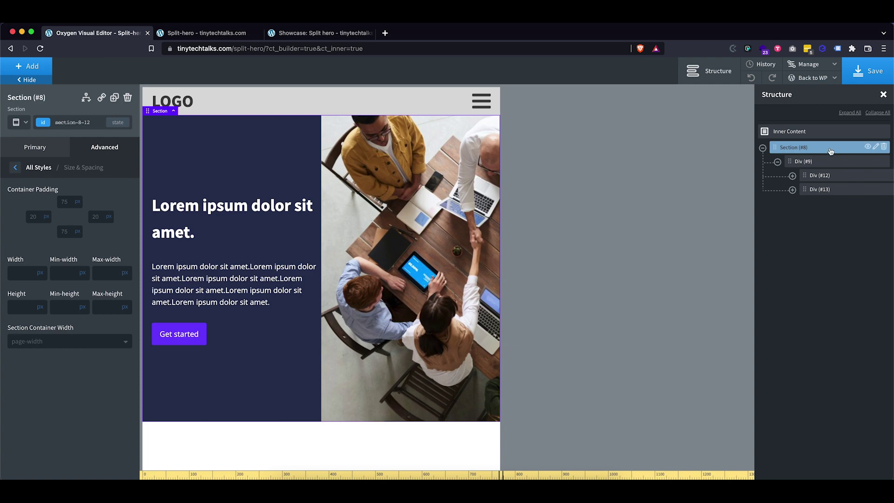
- Give the split-hero__grid div a grid layout at this breakpoint with 0 px column minimum width and 0 px column gap
click(806, 164)
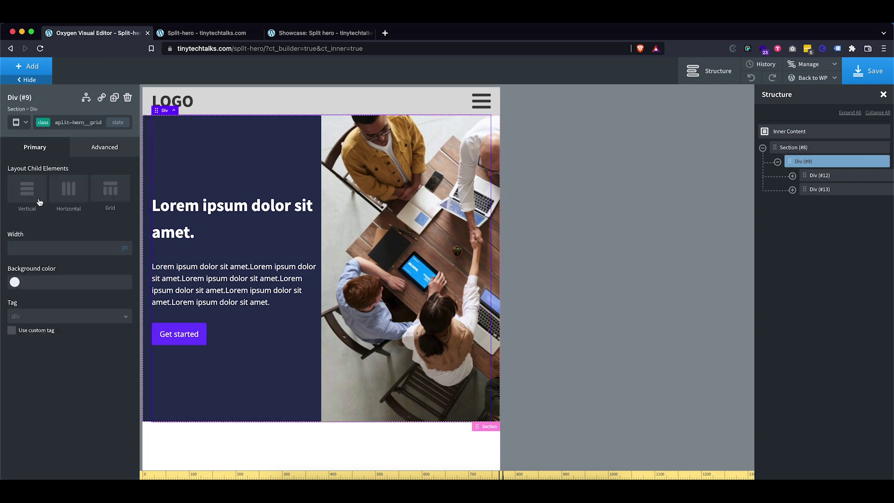
click(118, 194)
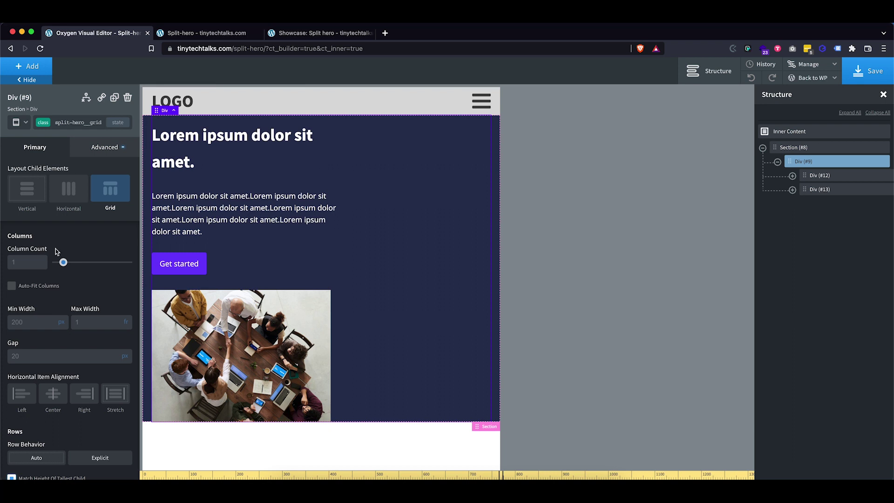
double_click(30, 320)
text(0)
double_click(29, 359)
text(0)
- Set the grid's row gap to 0 px and center its items horizontally
scroll(41, 368, down, 5)
click(34, 382)
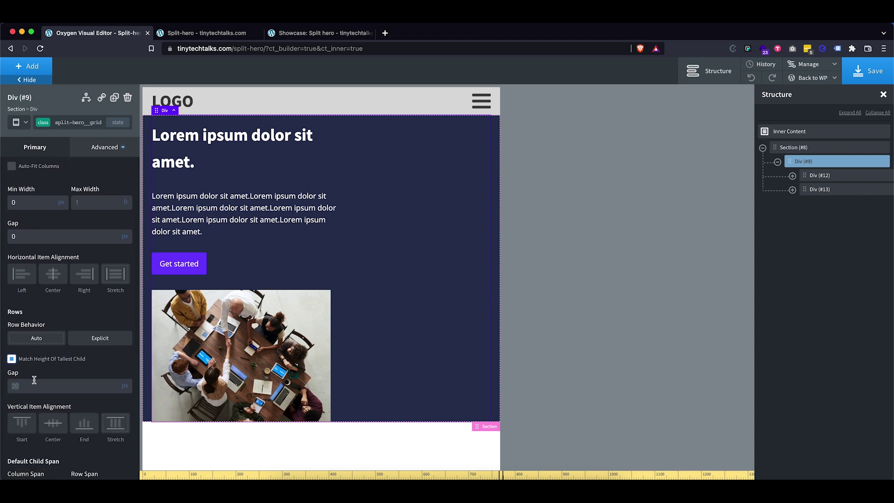
text(0)
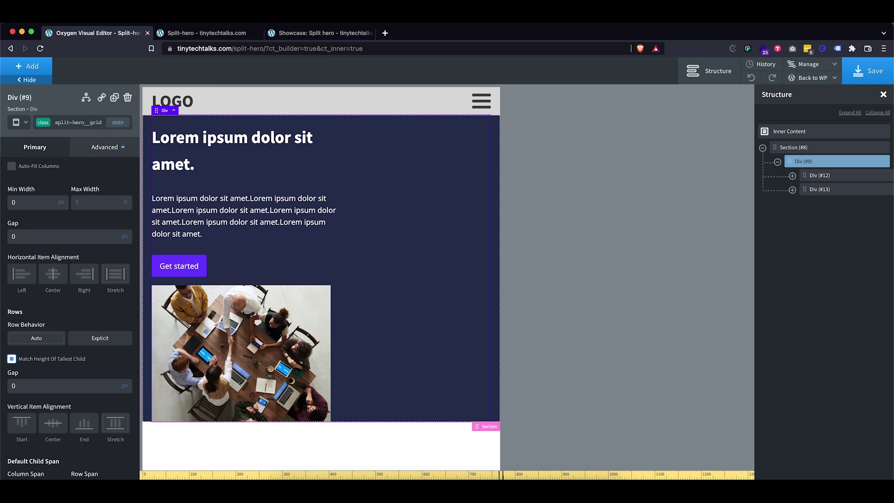
click(54, 277)
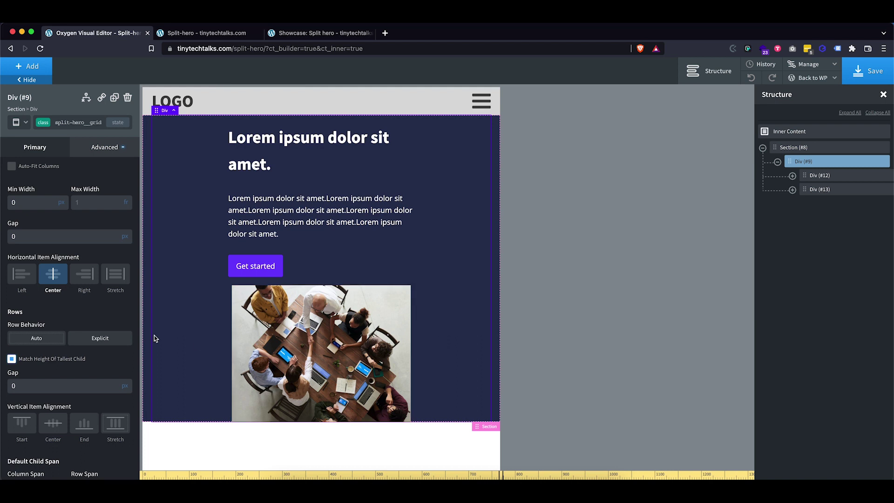
- Set the hero image's width and max-width to 100% on its split-hero__img class
click(320, 332)
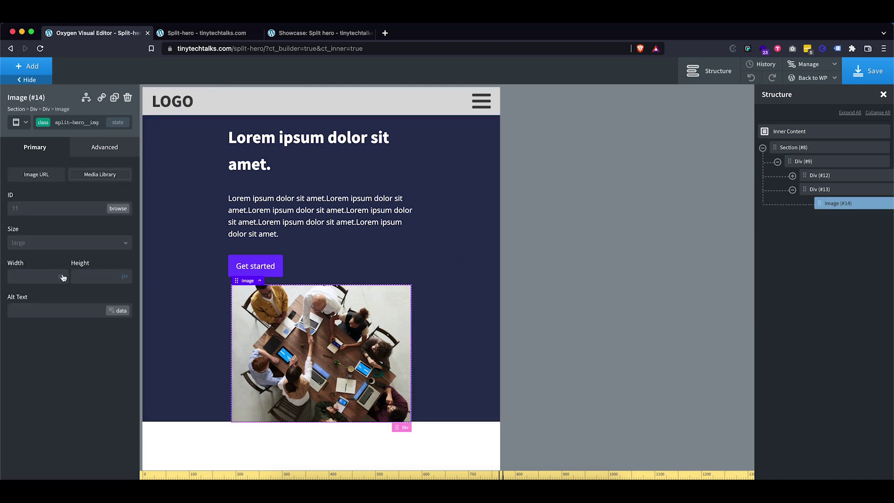
click(62, 291)
text(100)
click(104, 147)
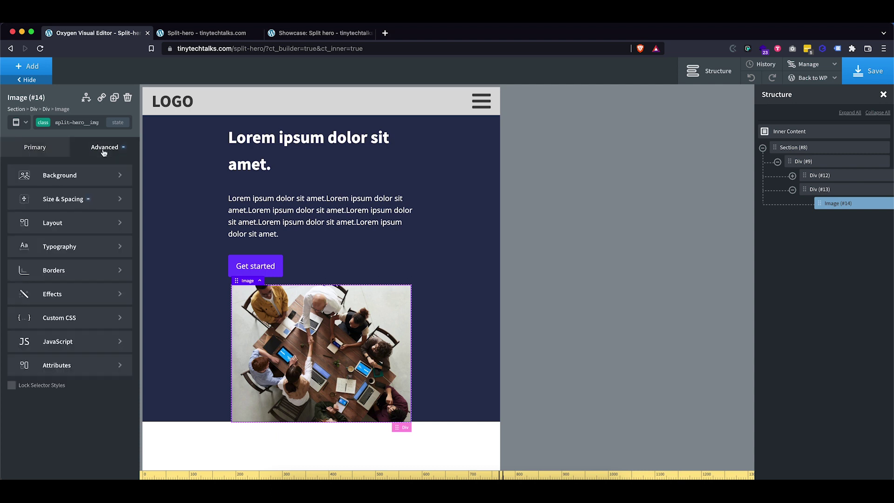
click(73, 203)
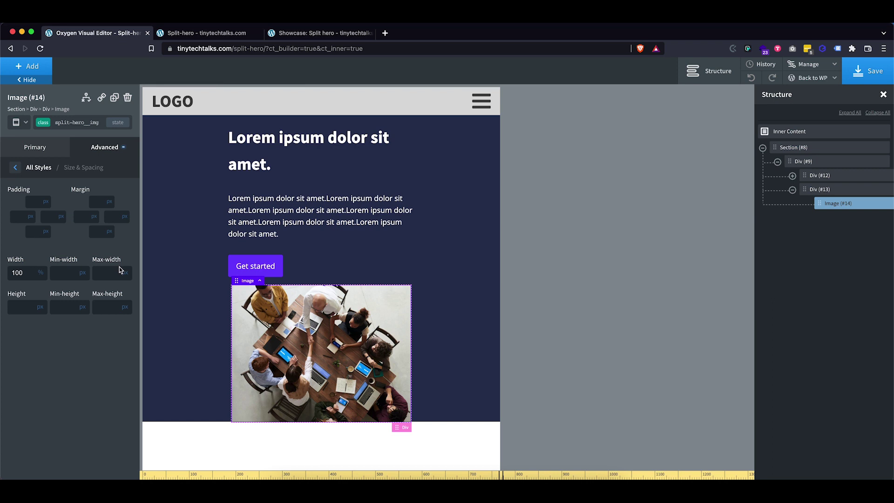
mouse_move(125, 274)
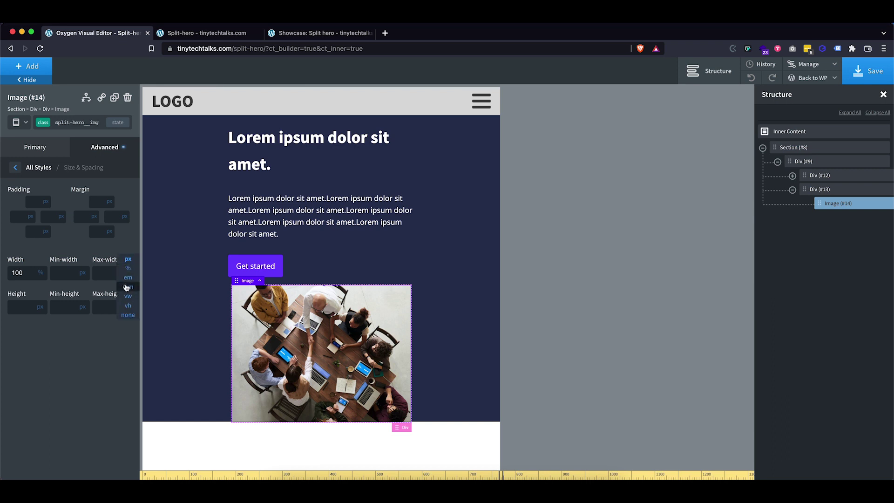
click(127, 270)
text(100)
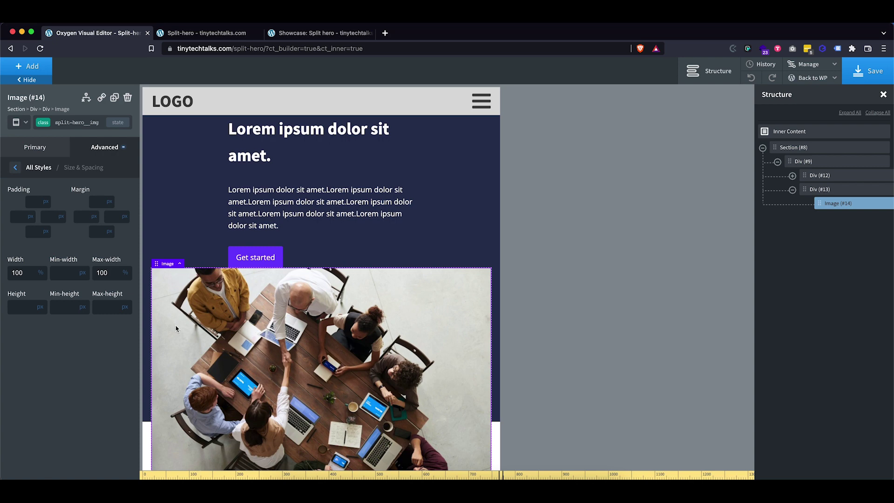
scroll(176, 329, down, 2)
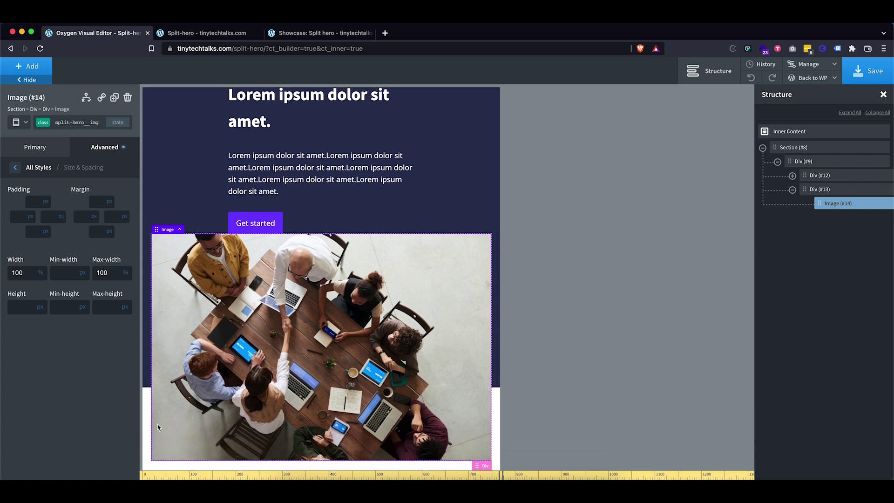
scroll(246, 343, up, 2)
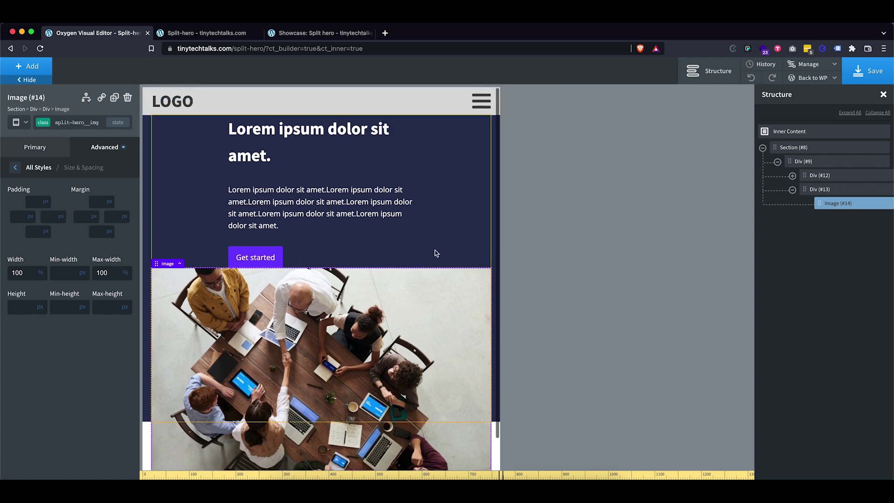
scroll(470, 407, down, 2)
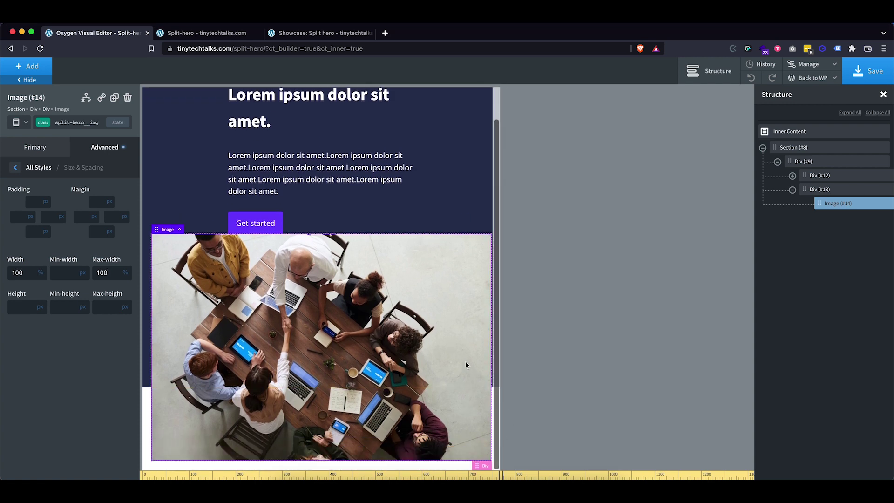
scroll(467, 364, up, 2)
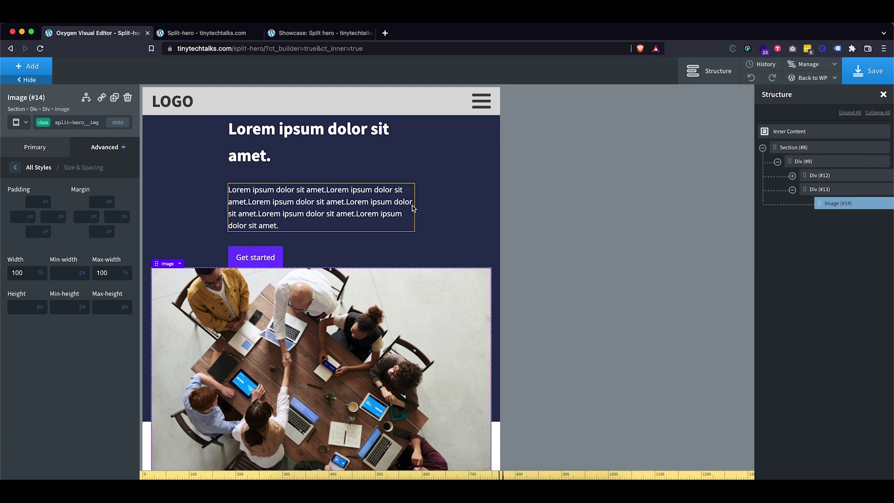
click(796, 148)
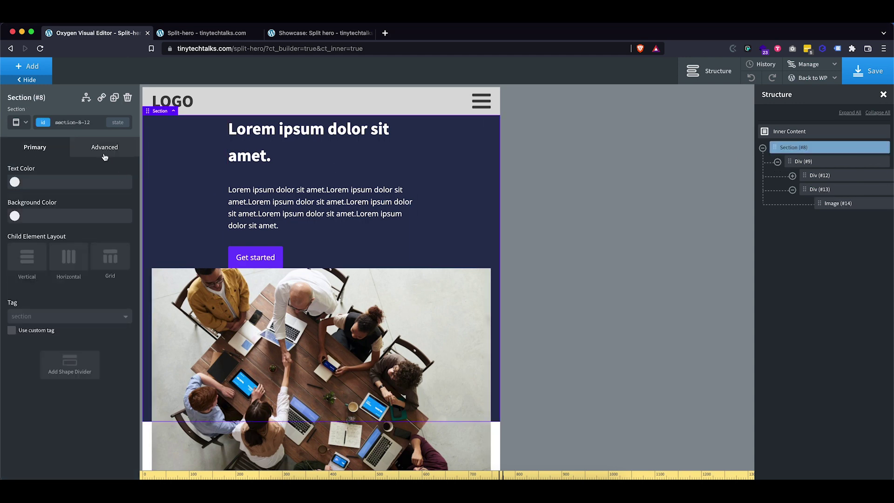
click(79, 123)
click(63, 175)
click(100, 148)
- Set the height of the split-hero__grid div to 100%
click(824, 161)
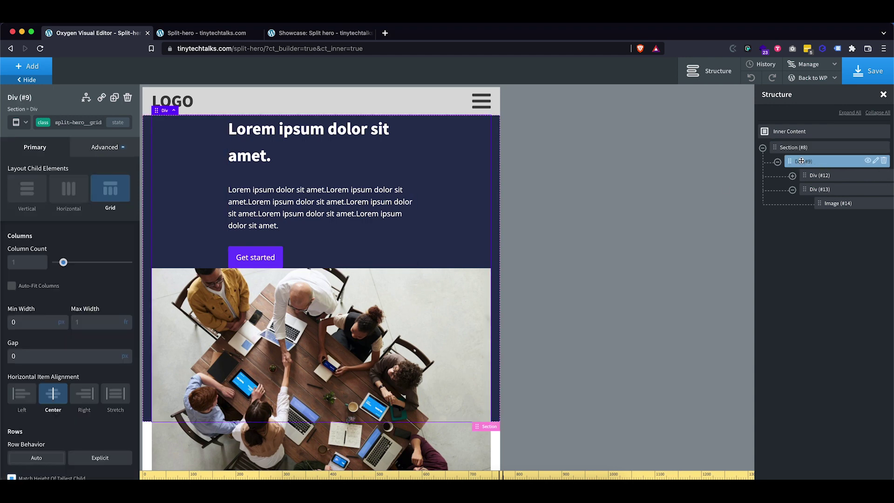
click(84, 151)
click(53, 219)
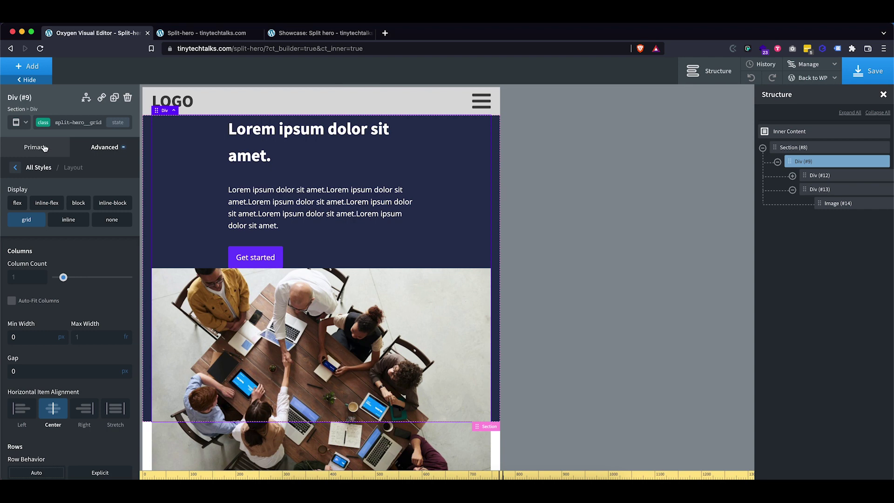
click(44, 148)
click(94, 148)
click(59, 206)
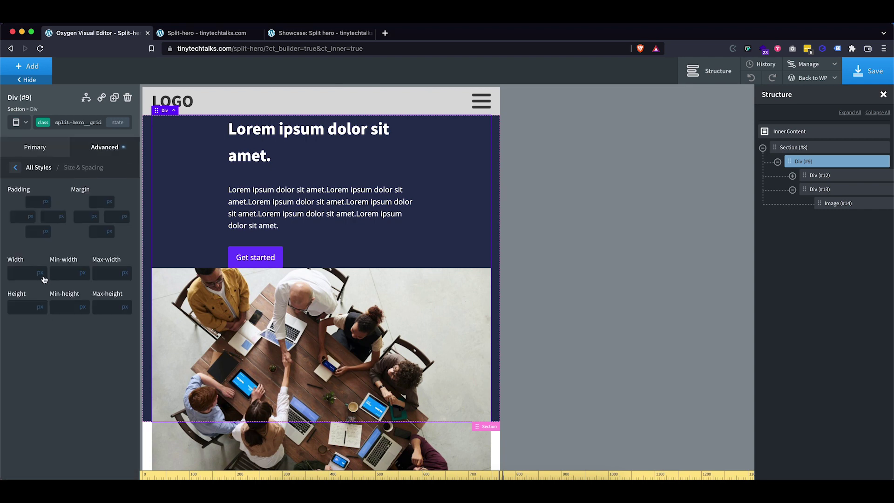
click(41, 309)
text(100)
scroll(319, 238, down, 1)
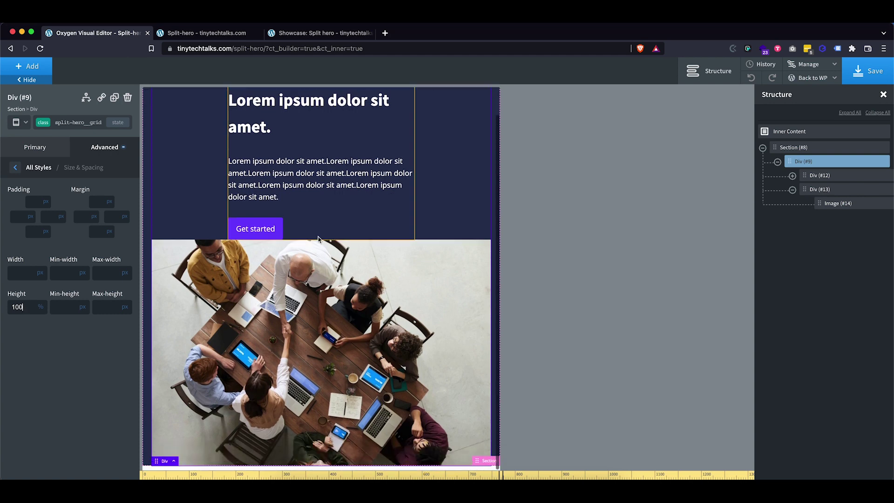
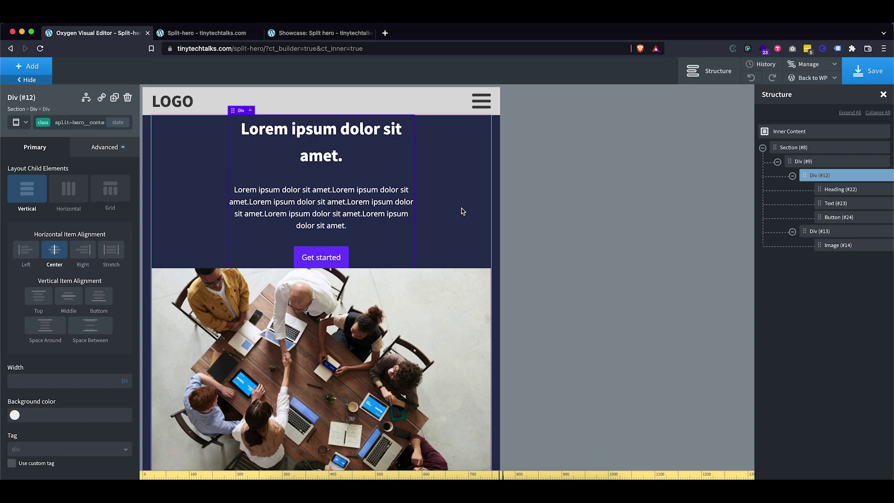
- Give the split-hero content div a 4 rem bottom margin at this breakpoint
click(98, 147)
click(74, 199)
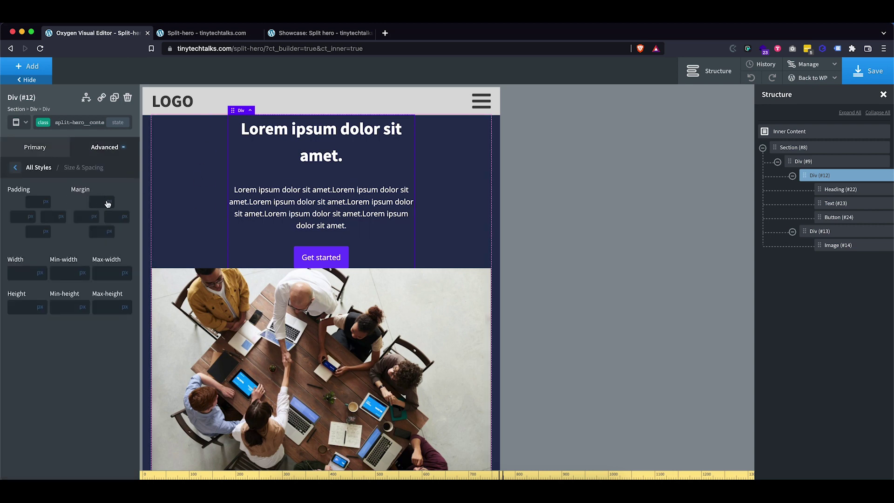
click(98, 201)
click(109, 202)
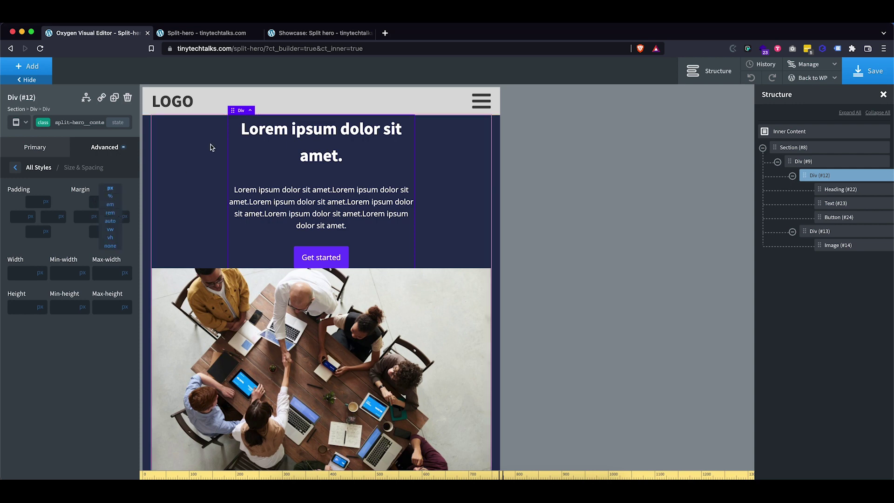
click(113, 217)
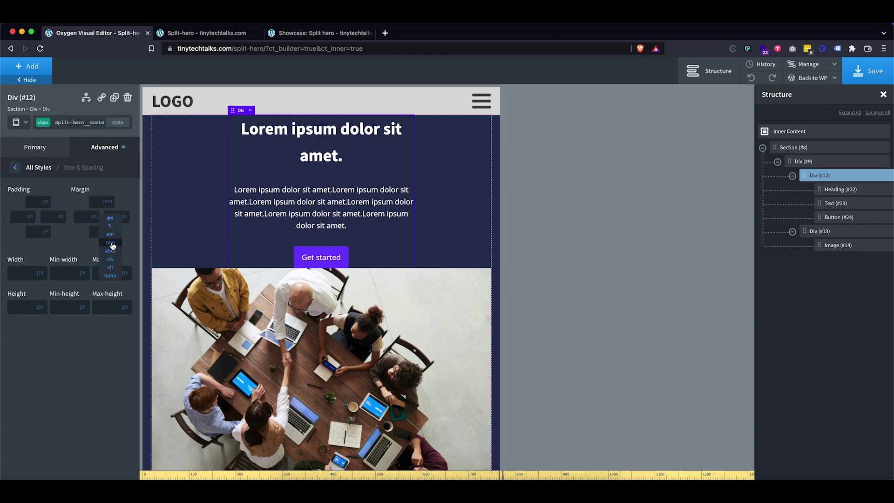
click(109, 247)
click(97, 234)
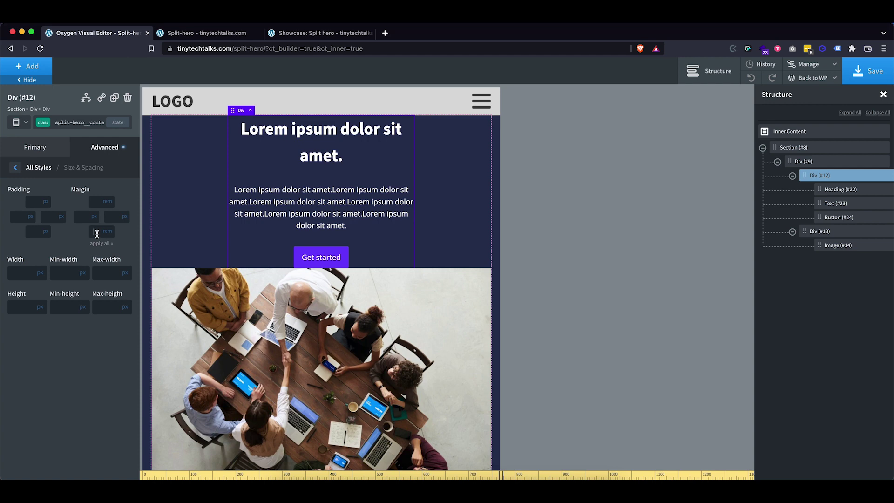
text(2)
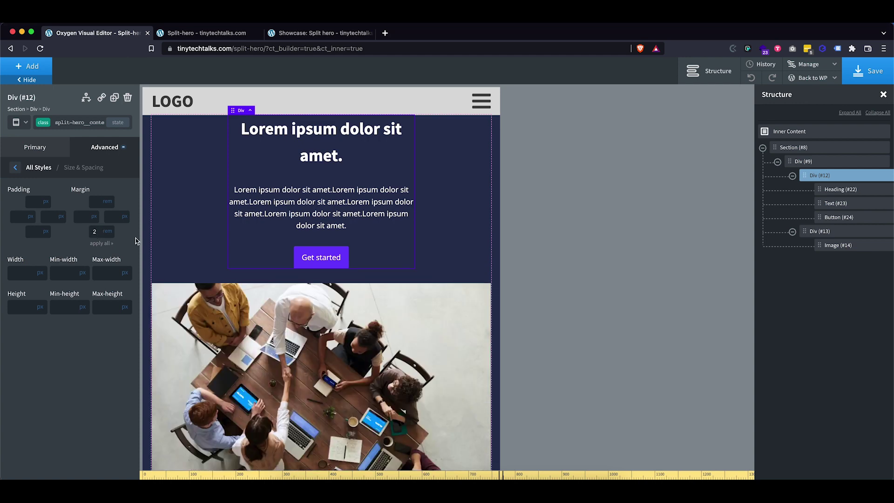
key(BackSpace)
text(4)
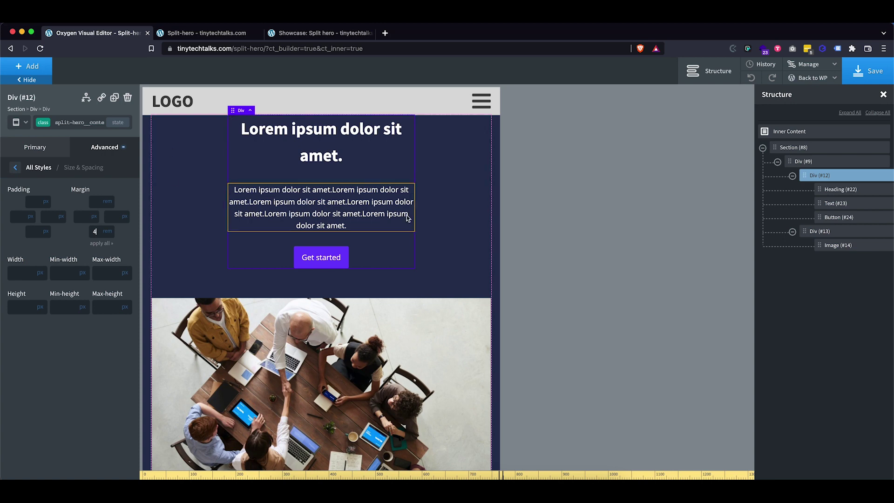
- Set the hero section's top and bottom container padding to 75 px on its section-8-12 ID
click(147, 132)
click(65, 124)
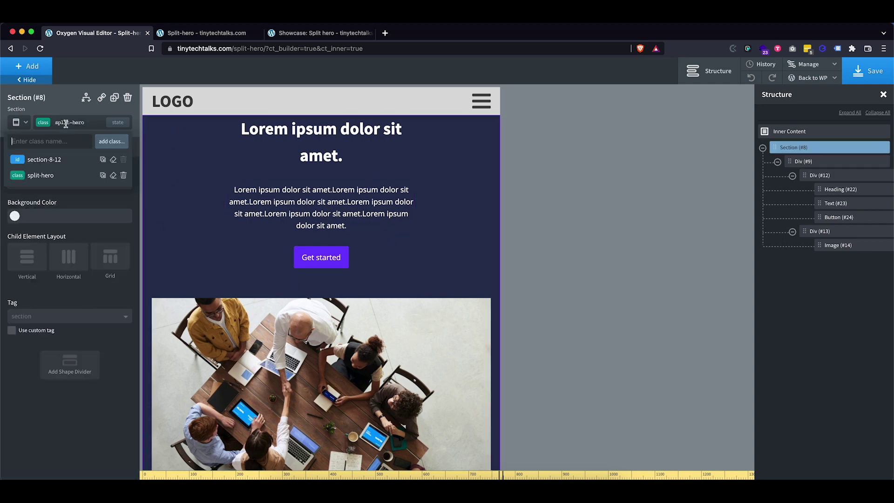
click(51, 160)
click(95, 149)
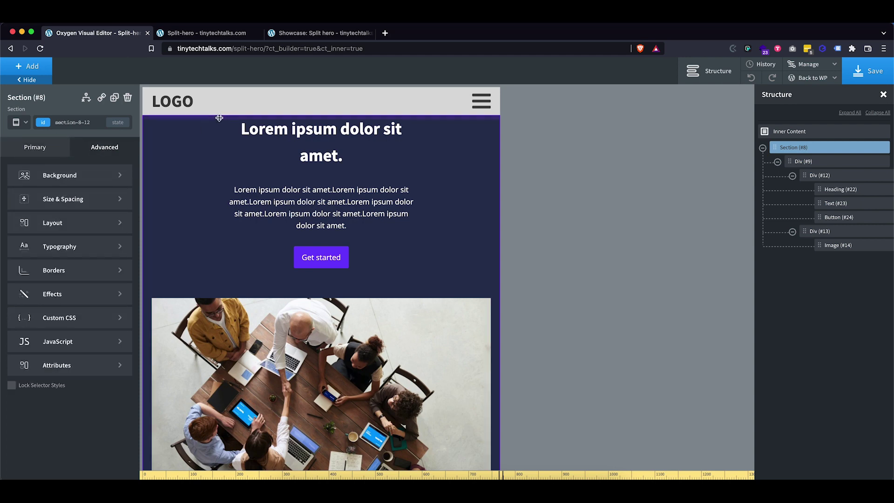
click(77, 204)
click(67, 201)
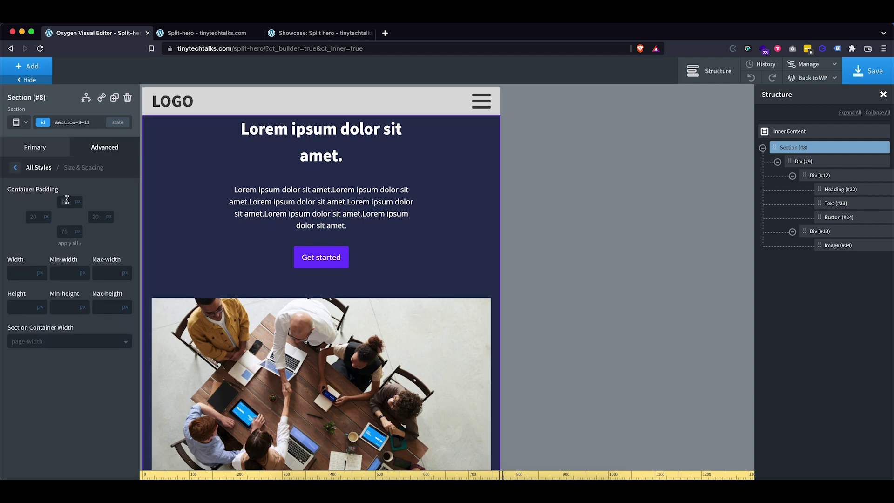
text(75)
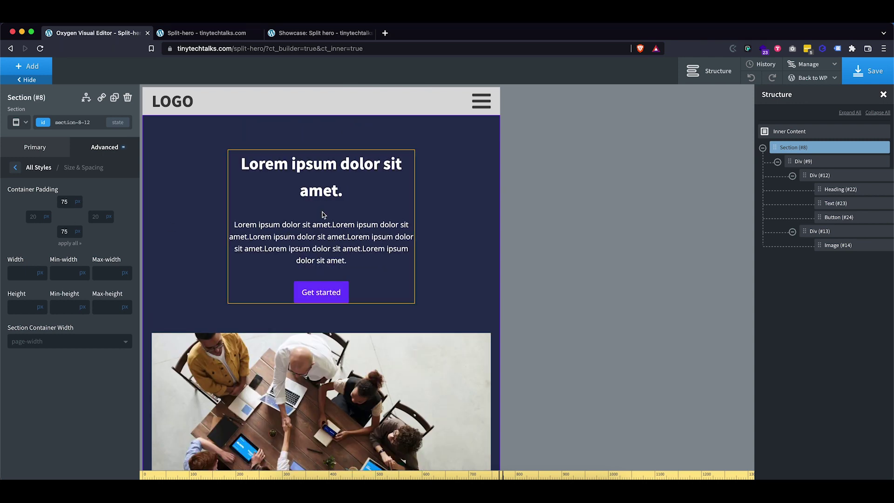
- Review the stacked hero at the current and narrower breakpoints, and return to the full desktop view
scroll(322, 213, down, 3)
scroll(322, 214, up, 1)
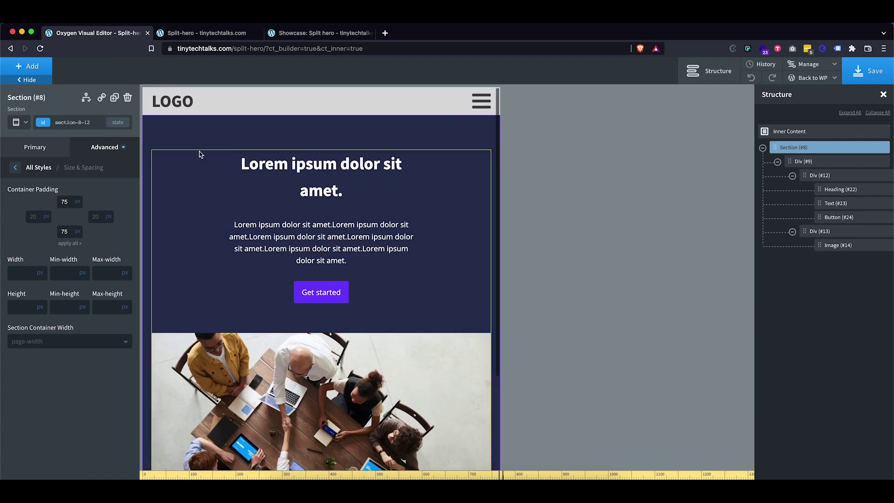
scroll(258, 459, down, 3)
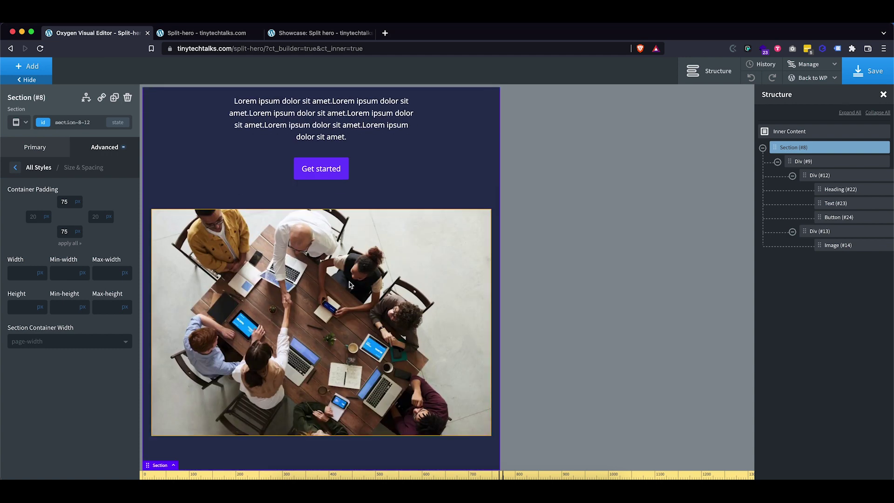
scroll(349, 298, up, 3)
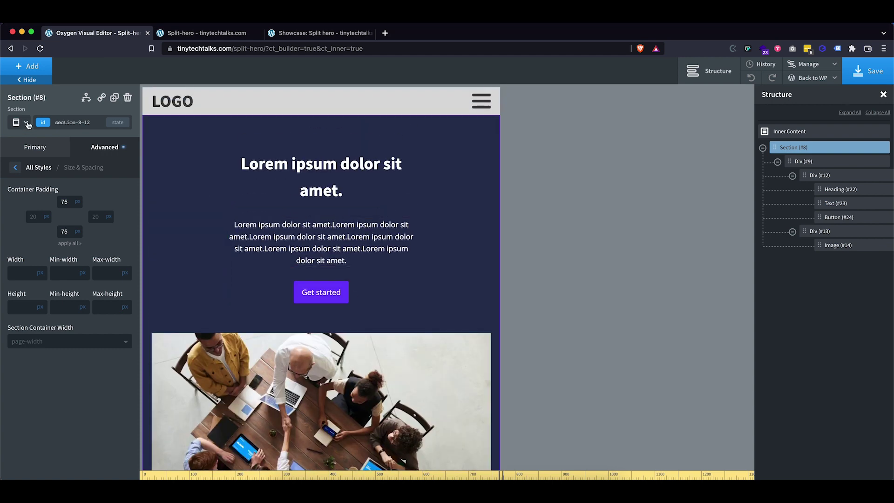
click(26, 123)
click(35, 180)
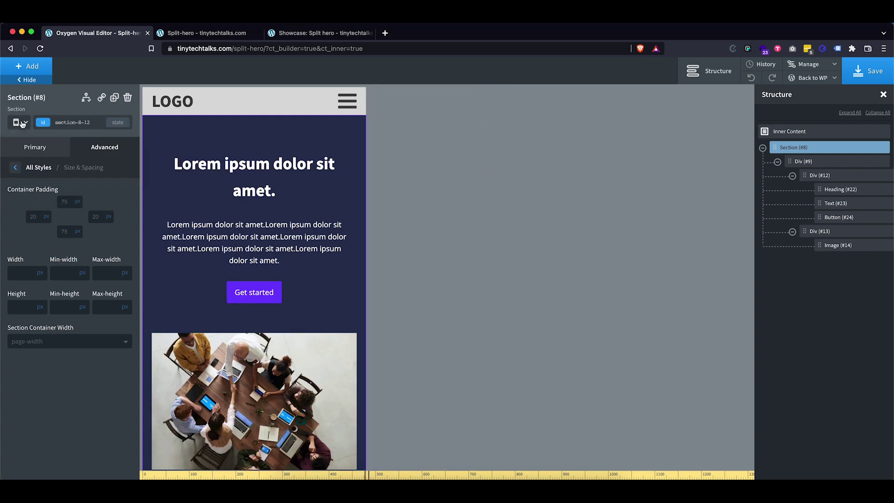
click(21, 123)
click(27, 188)
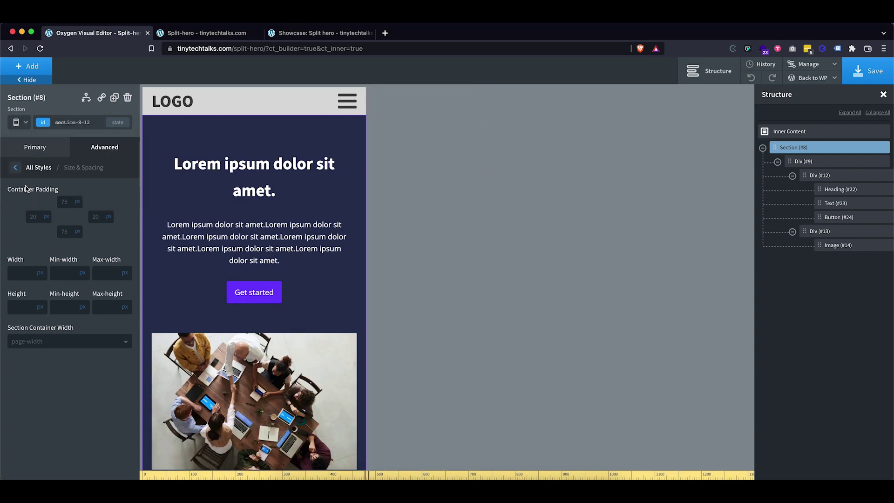
click(21, 122)
click(28, 135)
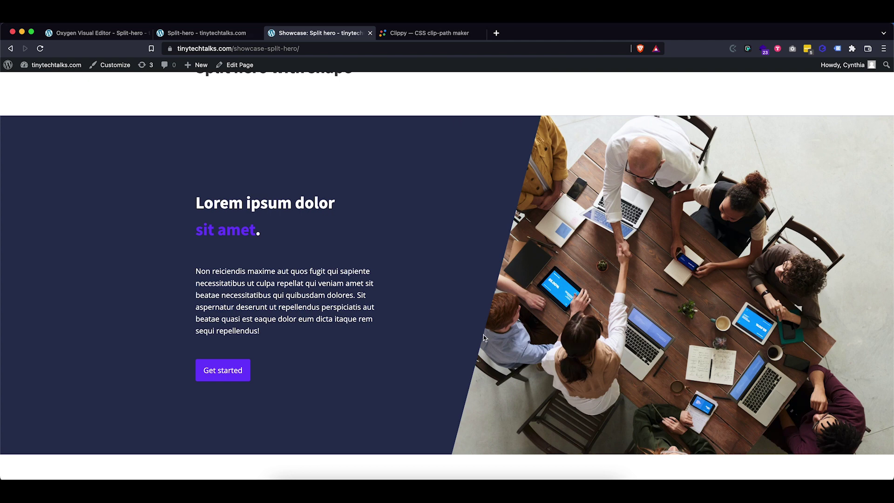
- Switch back to the Oxygen editor, duplicate the split hero section, and select the image inside the copy
click(105, 33)
click(800, 148)
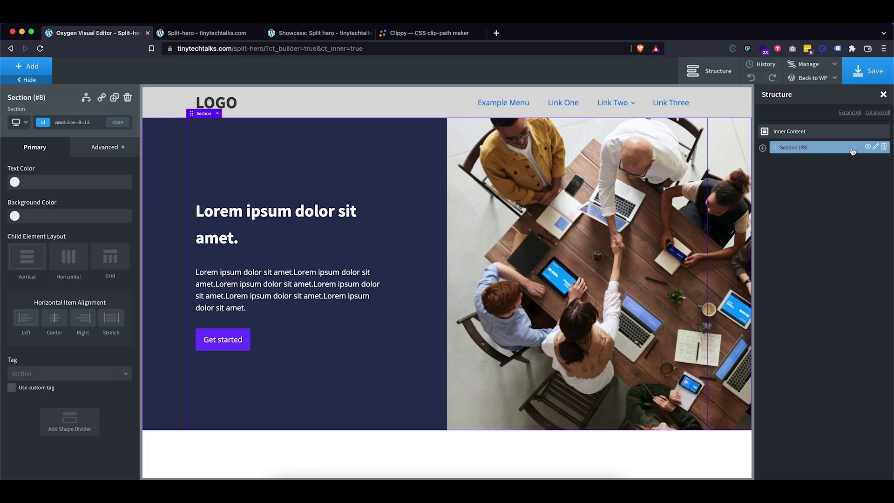
click(876, 148)
click(835, 171)
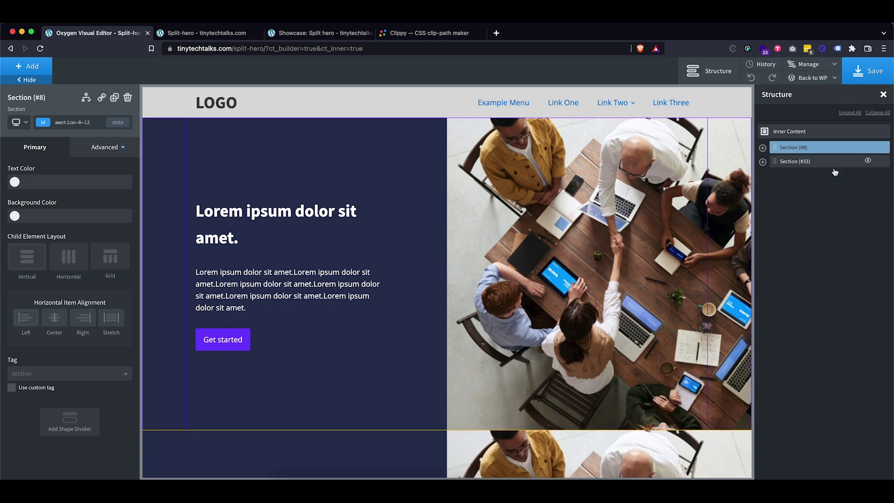
scroll(493, 339, down, 5)
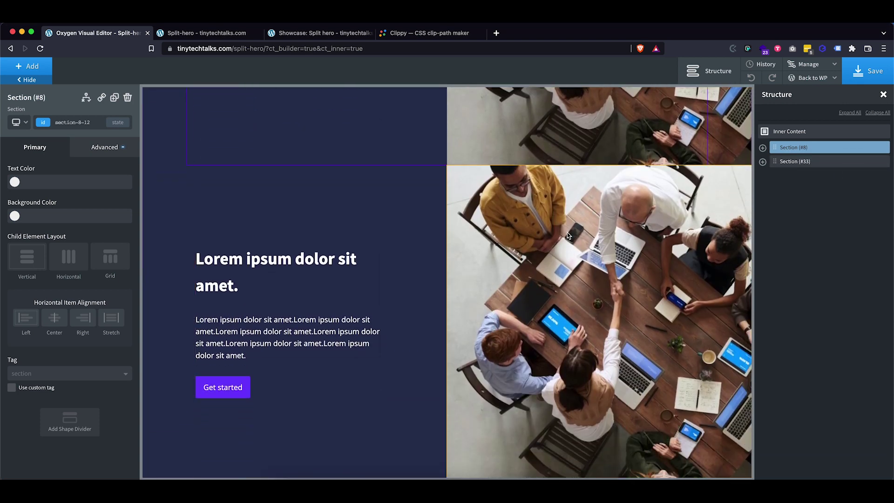
click(530, 242)
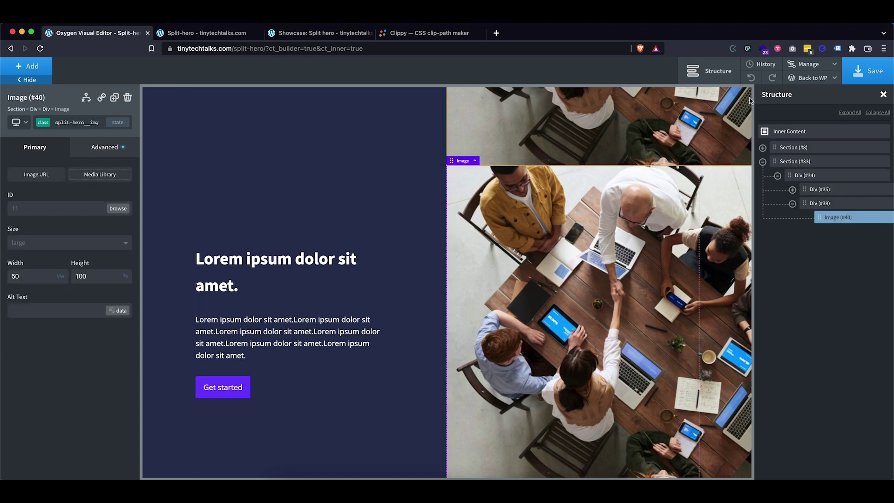
click(812, 65)
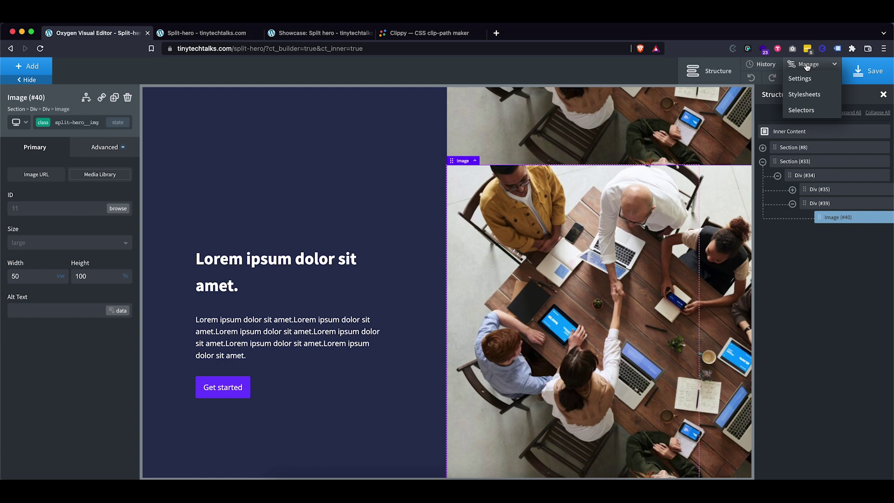
click(804, 95)
click(801, 187)
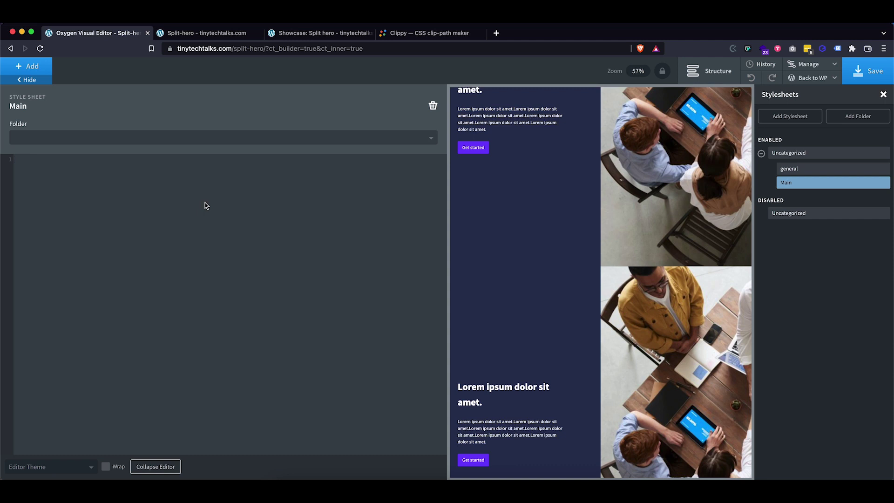
text(@media only screen and (min-width: 992px) {  })
click(98, 168)
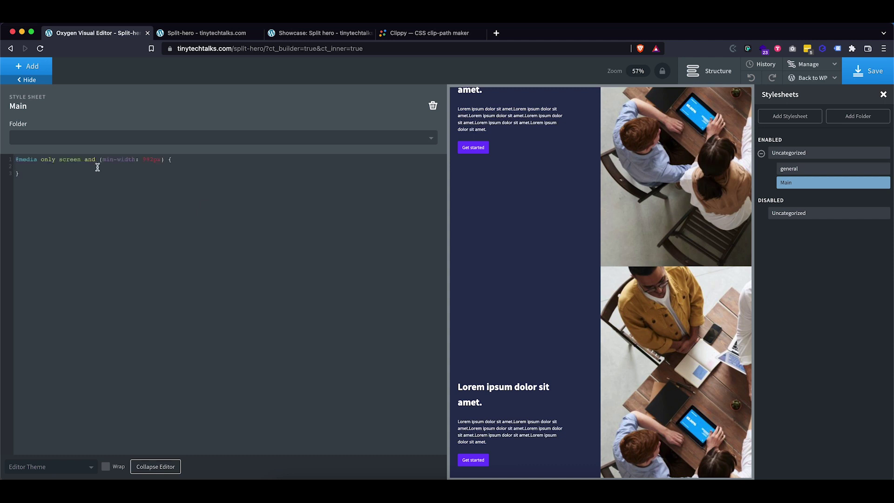
- In the Clippy clip-path maker, shape the trapezoid as polygon(20% 0, 100% 0, 100% 100%, 0% 100%) and copy its code
click(411, 36)
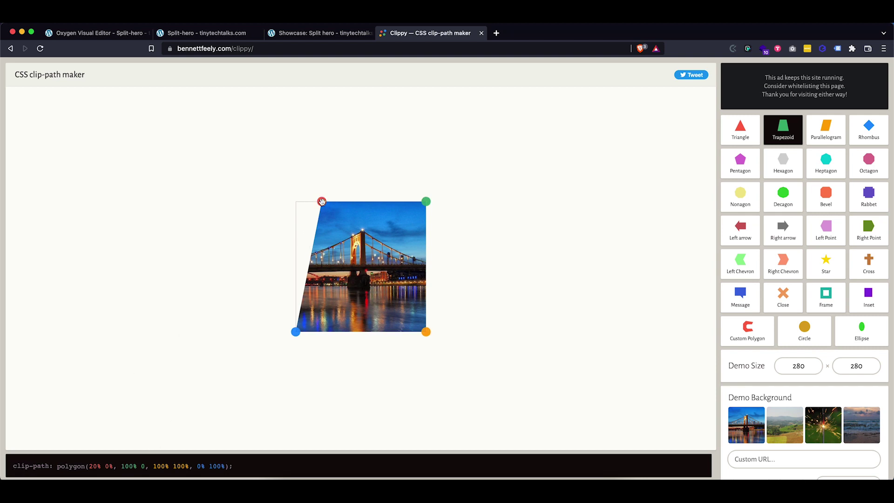
mouse_move(321, 201)
mouse_down()
mouse_move(299, 201)
mouse_move(346, 201)
mouse_move(320, 201)
mouse_up()
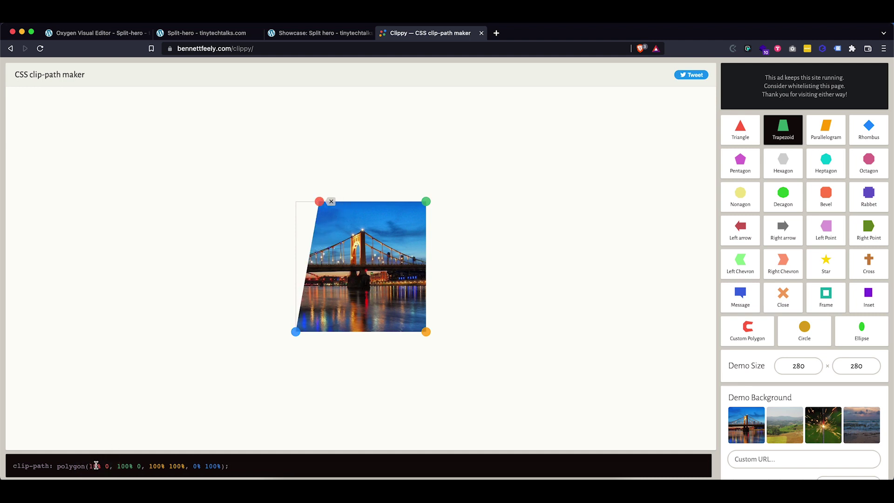
drag(320, 201, 322, 201)
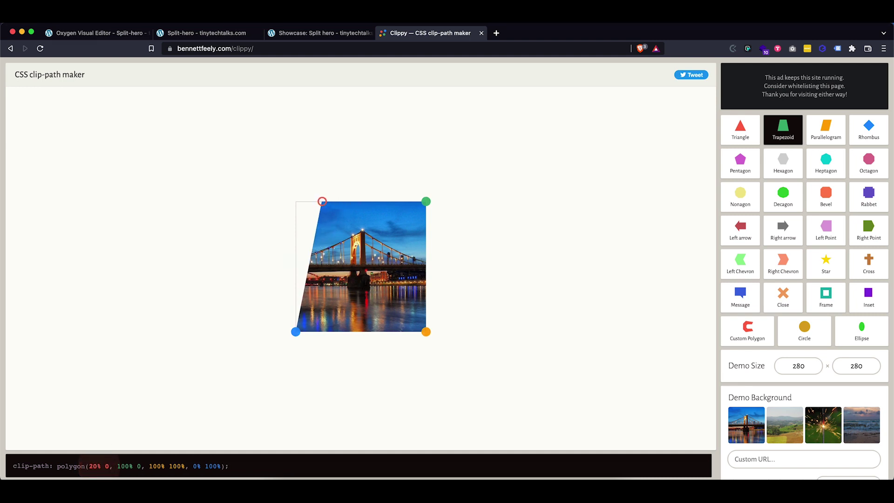
drag(244, 467, 2, 468)
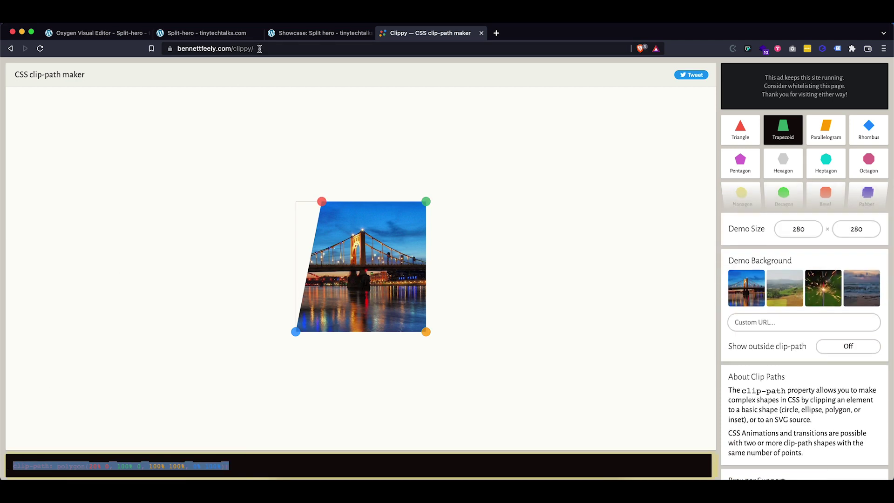
- Back in Oxygen's Main stylesheet, paste clip-path: polygon(20% 0, 100% 0, 100% 100%, 0% 100%); inside the media query
click(93, 33)
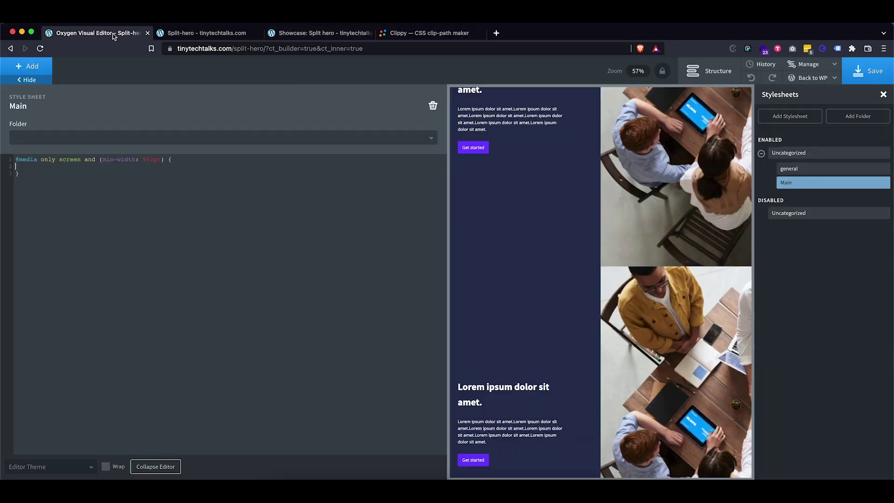
click(143, 167)
text(clip-path: polygon(30% 0, 100% 0, 100% 100%, 0% 100%);)
- Wrap the clip-path declaration in a .split-hero__img rule within the media query and indent it
click(193, 158)
key(Return)
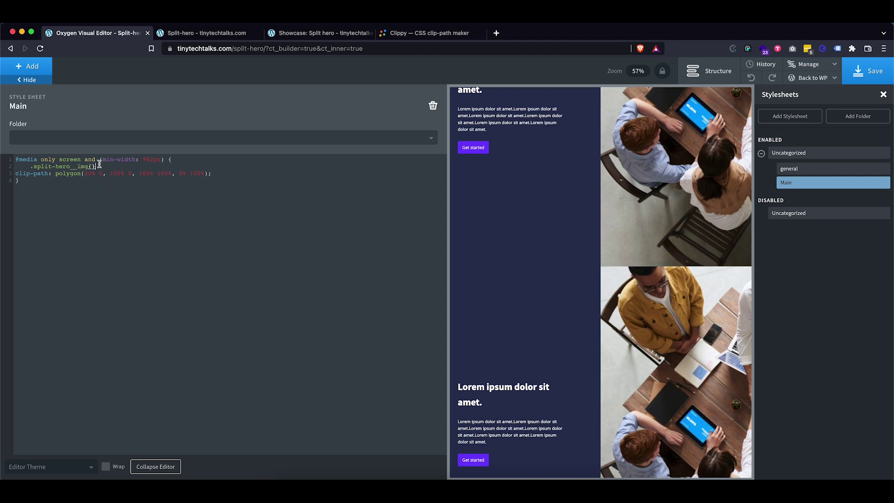
key(Delete)
click(219, 174)
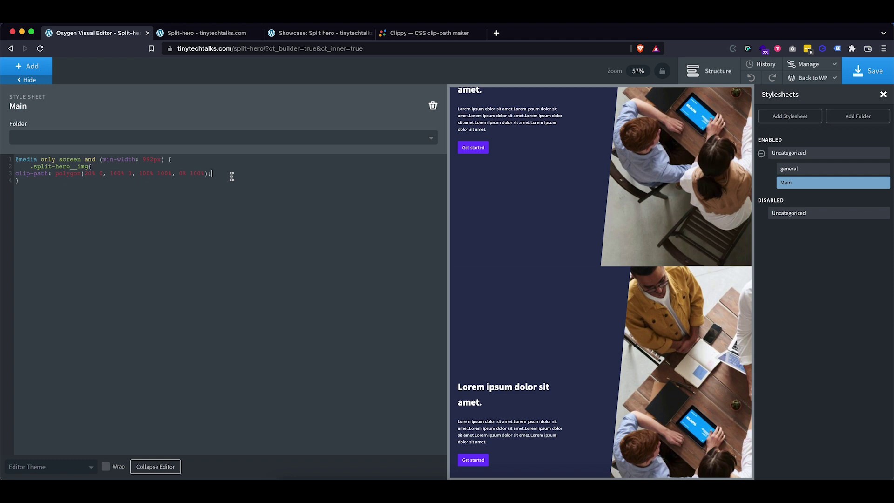
key(Return)
click(16, 173)
key(Tab)
- Rename the clip-path rule's selector to .split-hero__img--mask so it targets a modifier class
scroll(596, 182, up, 2)
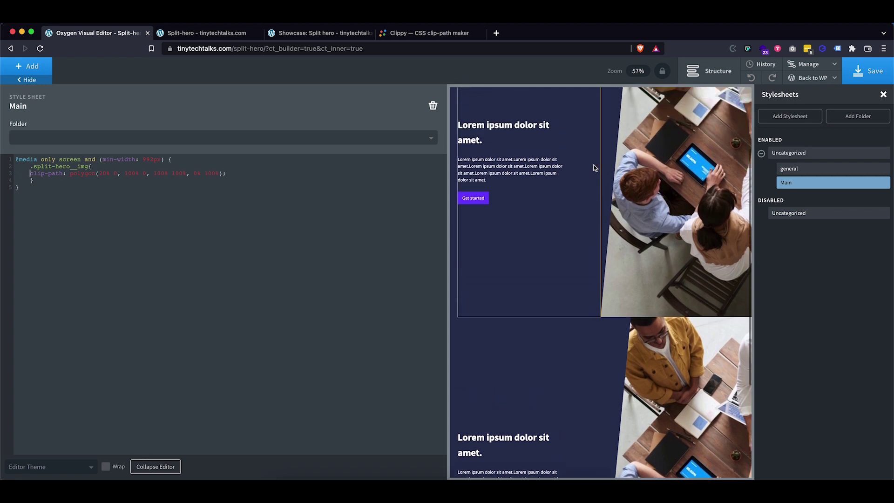
scroll(624, 342, down, 1)
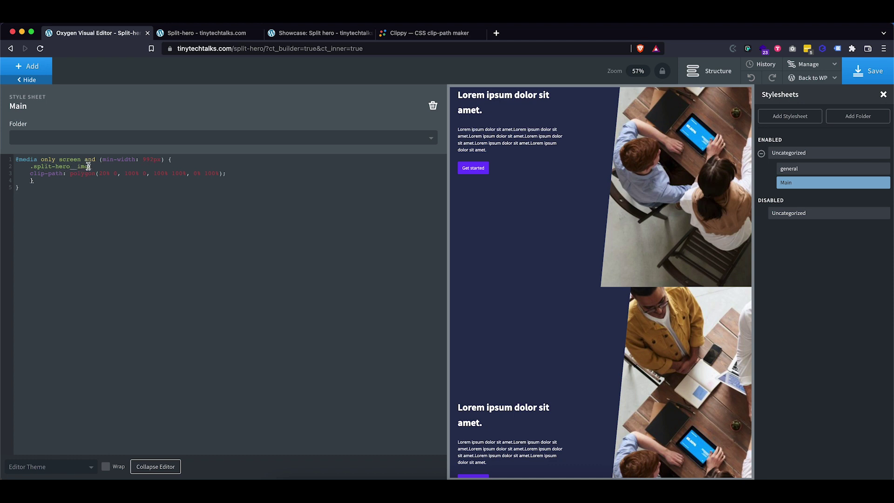
text(--)
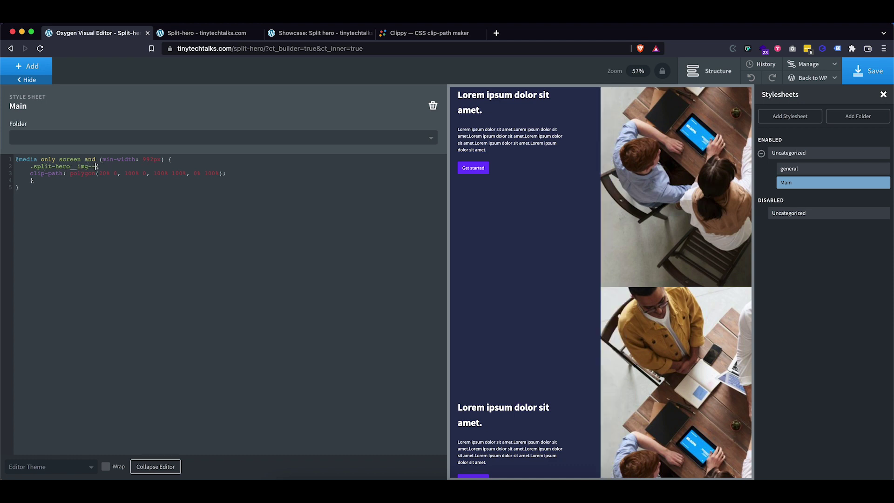
text(mask)
- Copy the class name split-hero__img--mask from the stylesheet and save the page
drag(109, 166, 33, 164)
key(super+c)
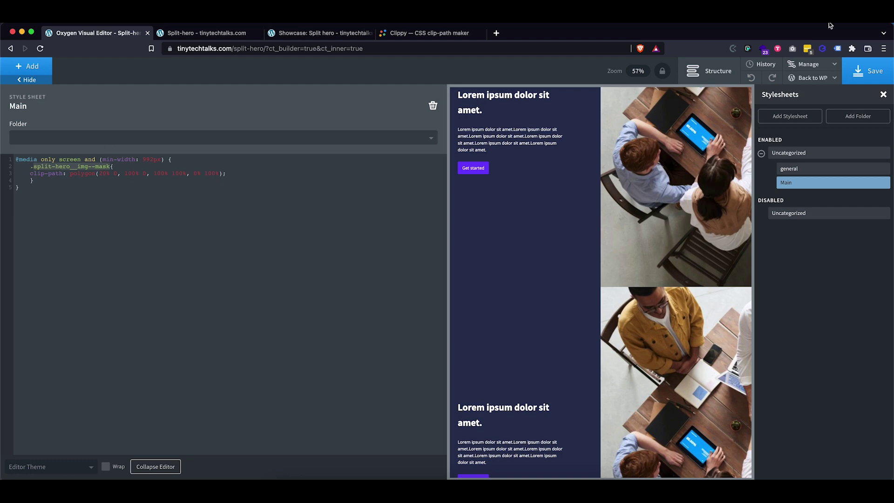
click(868, 71)
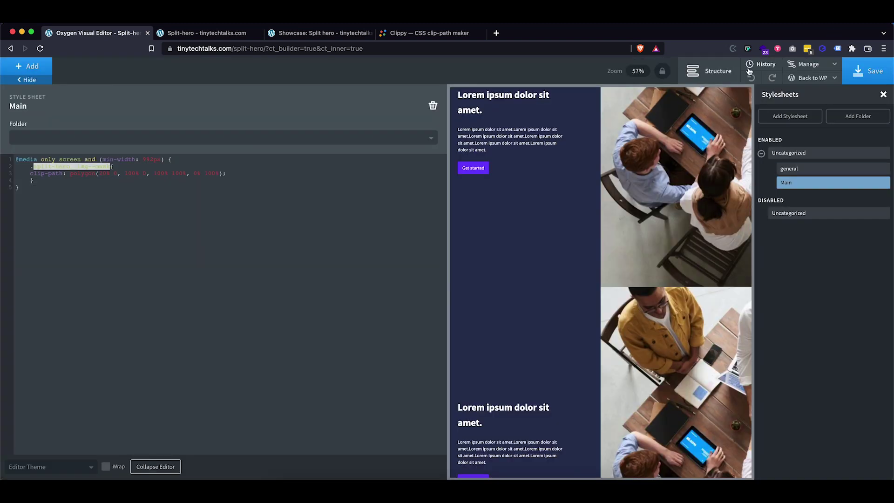
- Add the copied class split-hero__img--mask to the image in the second hero section, Image (#40)
click(734, 76)
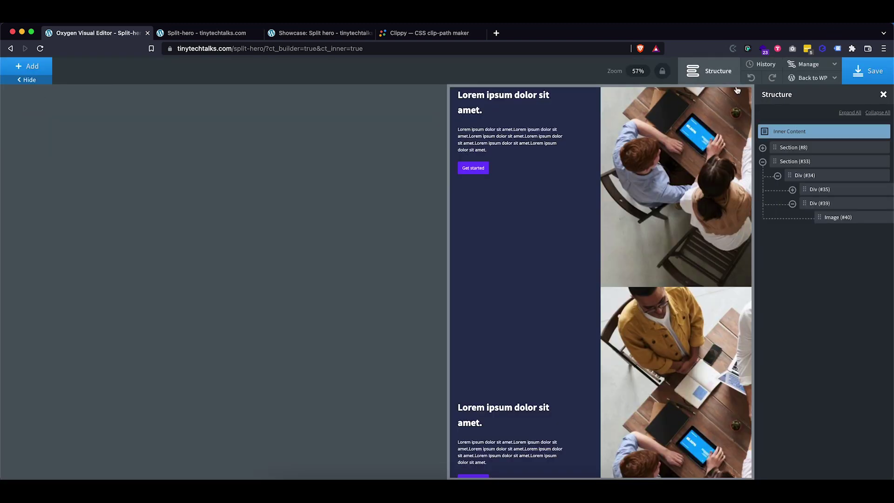
click(836, 218)
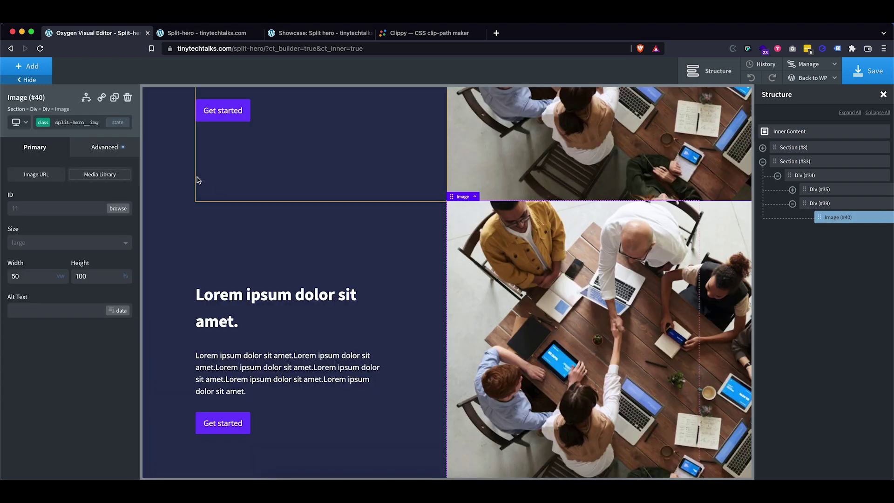
click(75, 122)
key(super+v)
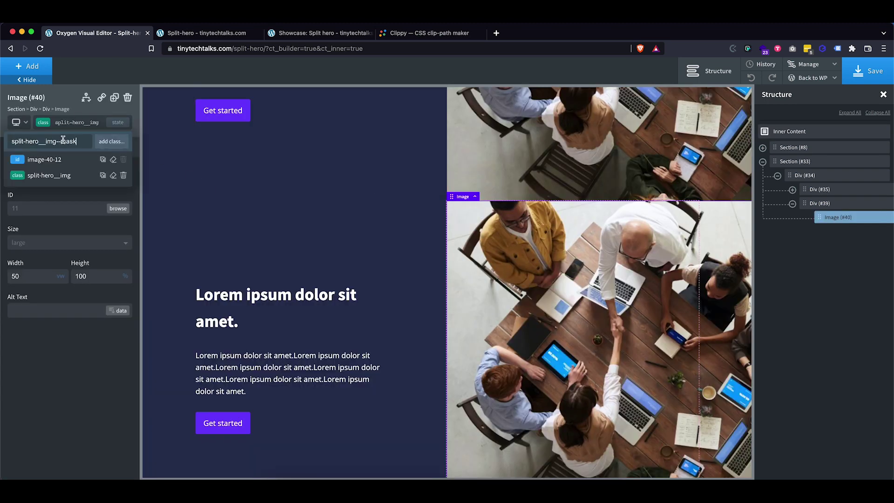
click(105, 142)
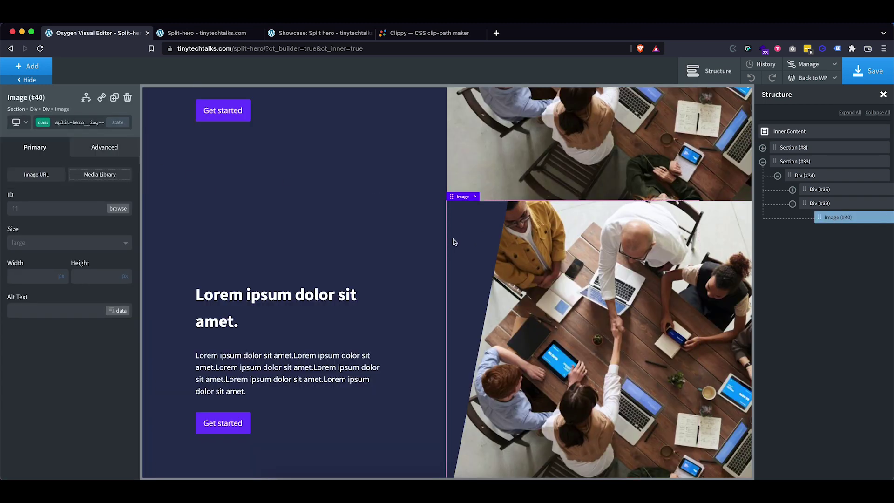
- Examine the masked hero section at full width and at a tablet-size breakpoint below 992px, checking the image's clipping
scroll(568, 264, down, 1)
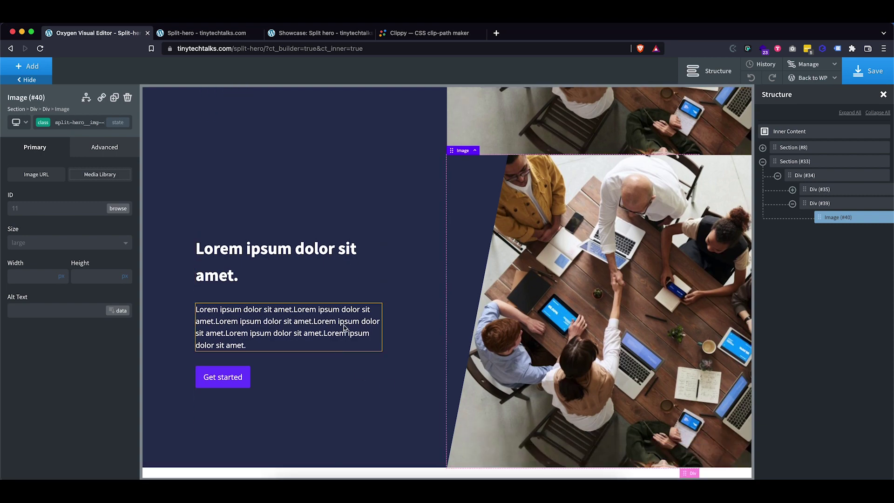
scroll(343, 325, up, 5)
scroll(403, 233, down, 5)
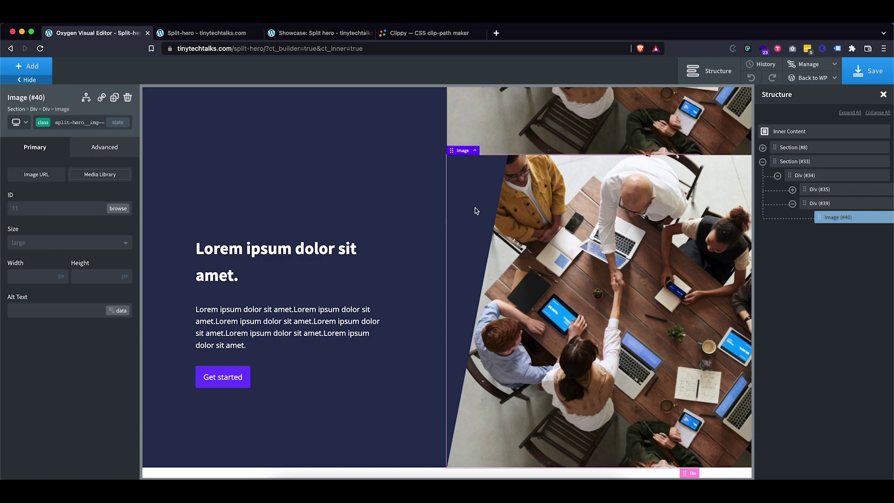
click(27, 123)
click(28, 161)
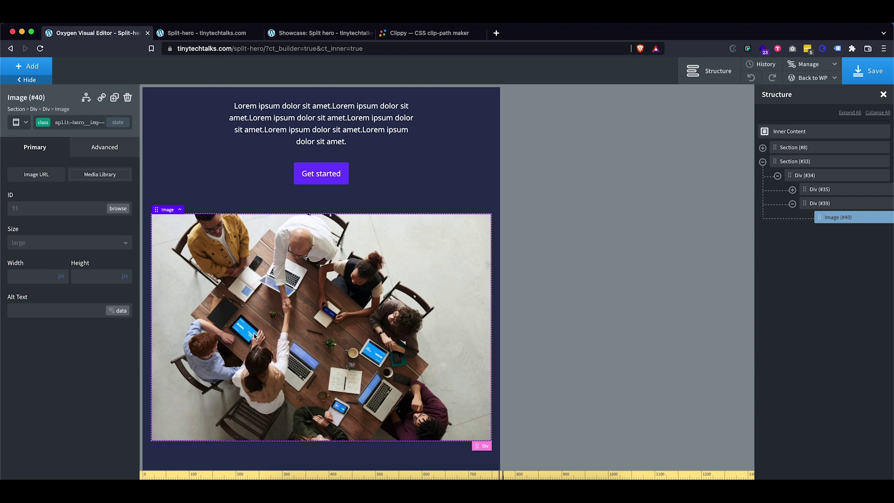
scroll(254, 336, up, 3)
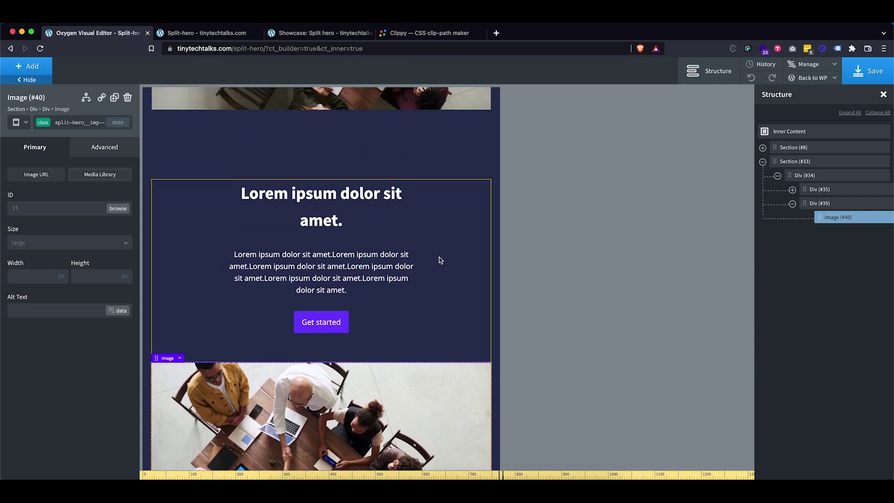
- Switch to the published Showcase: Split hero page to review its hero section
click(322, 32)
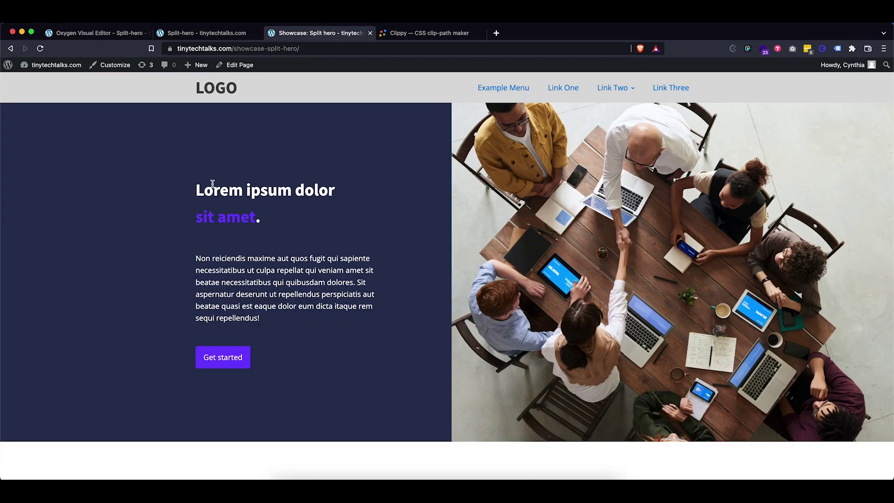